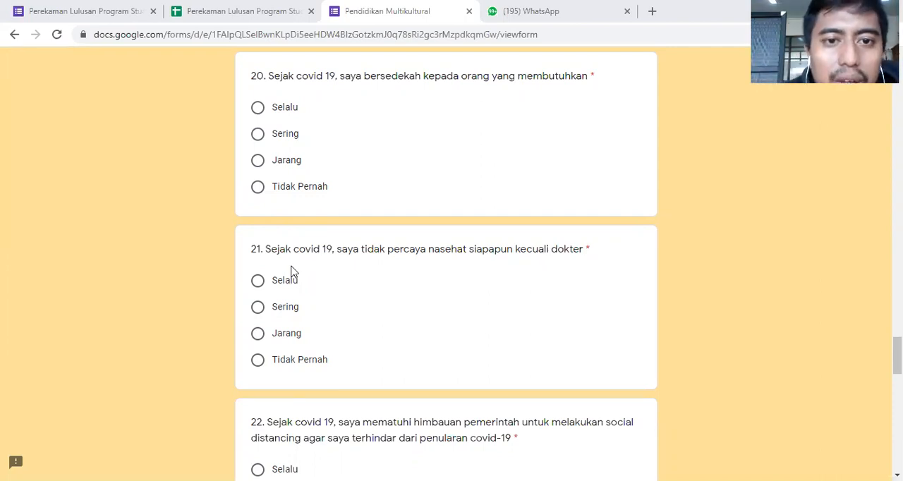
- Look back through the Pendidikan Multikultural survey from question 21 to its title and description
scroll(293, 272, "up", 20)
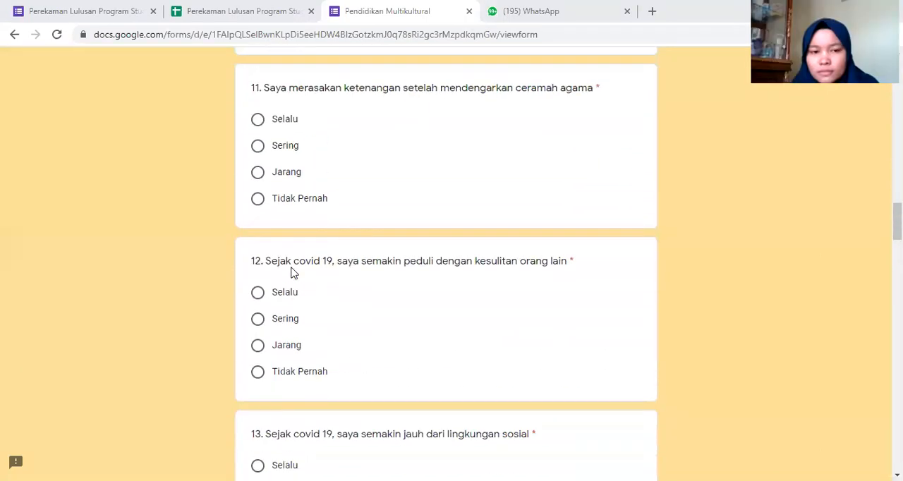
scroll(294, 272, "up", 7)
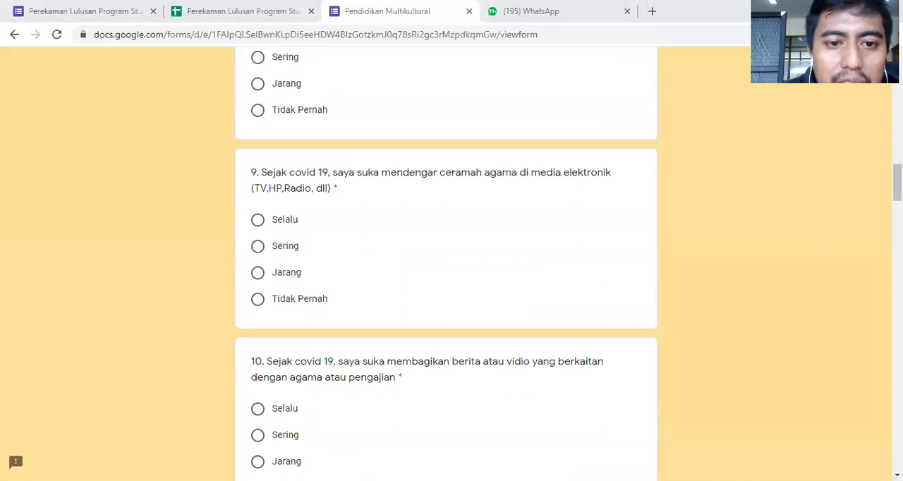
scroll(121, 317, "up", 20)
scroll(122, 312, "down", 5)
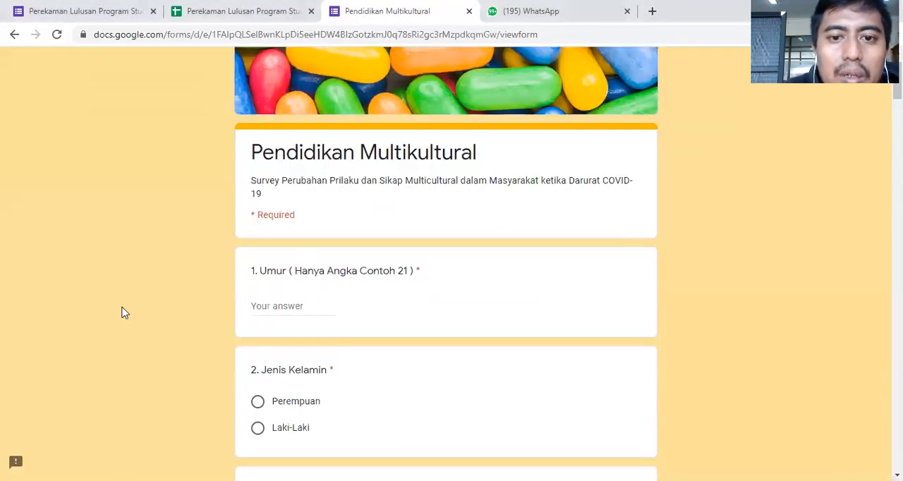
scroll(121, 312, "up", 5)
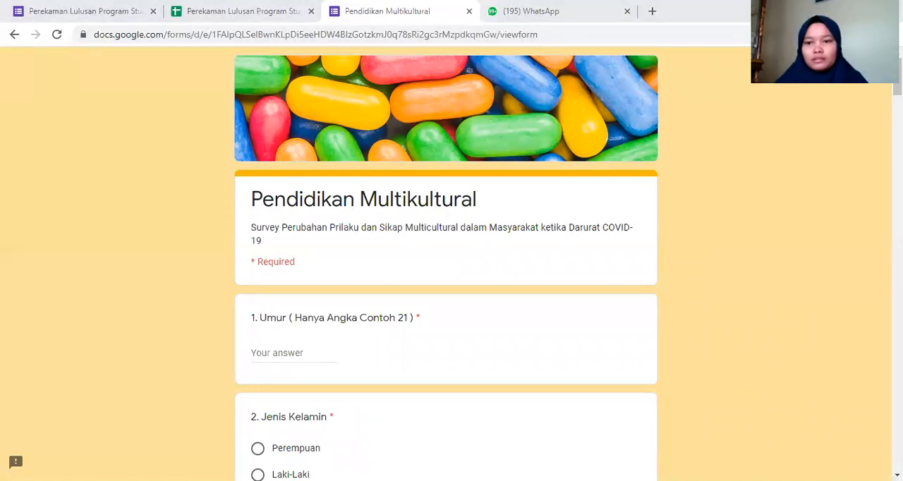
left_click(214, 6)
left_click(367, 7)
scroll(445, 183, "down", 20)
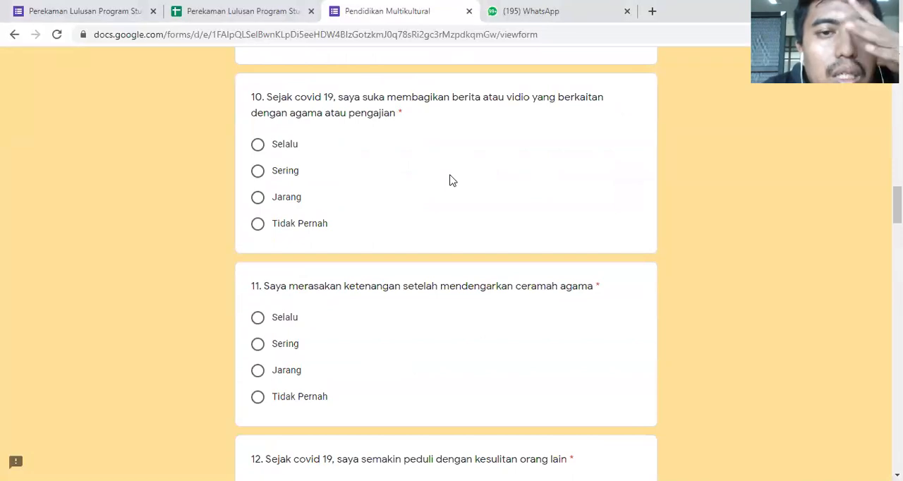
scroll(459, 169, "up", 20)
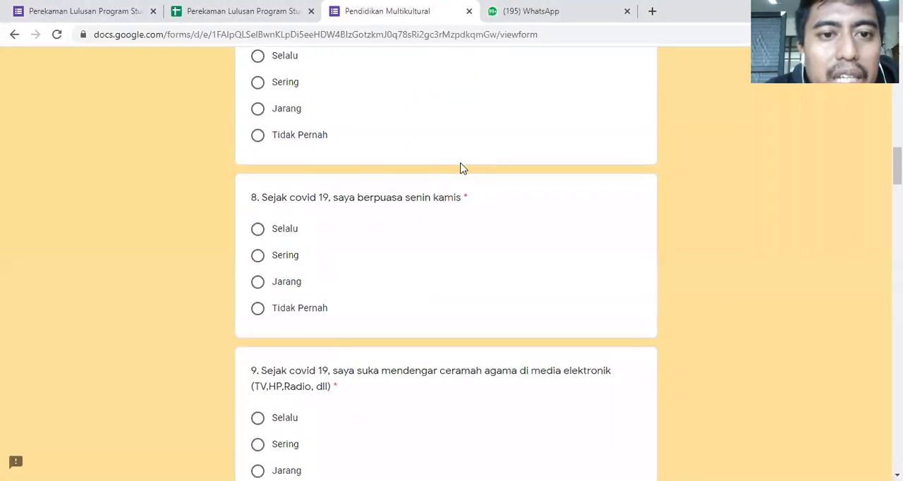
scroll(462, 168, "up", 1)
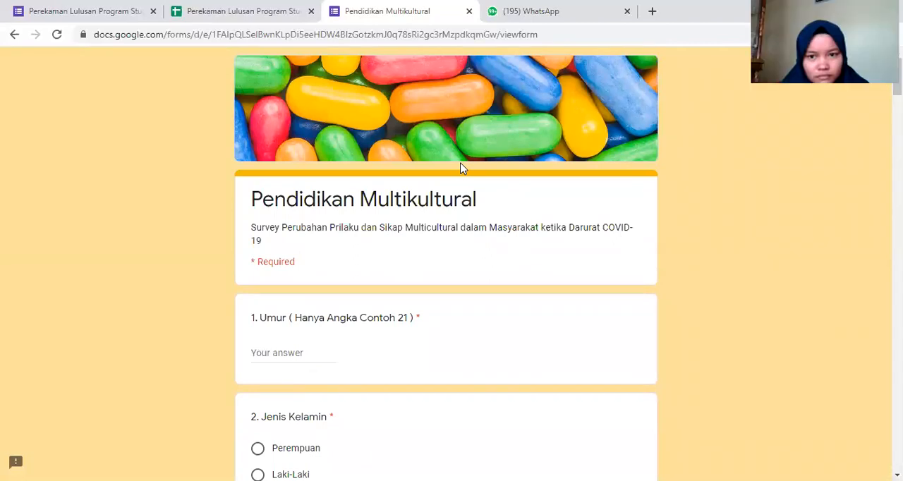
- Examine the survey's four-option frequency questions on religious habits and social attitudes since covid 19, from question 5 to question 13
scroll(463, 168, "down", 10)
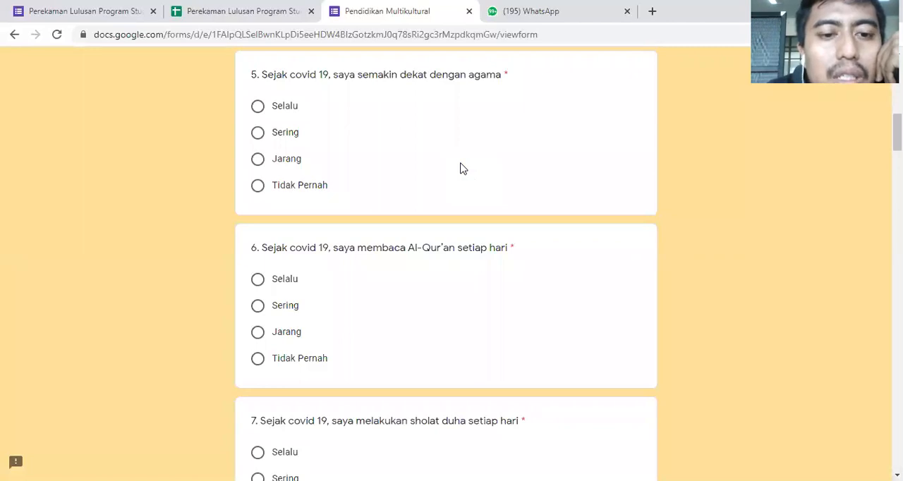
scroll(463, 168, "down", 6)
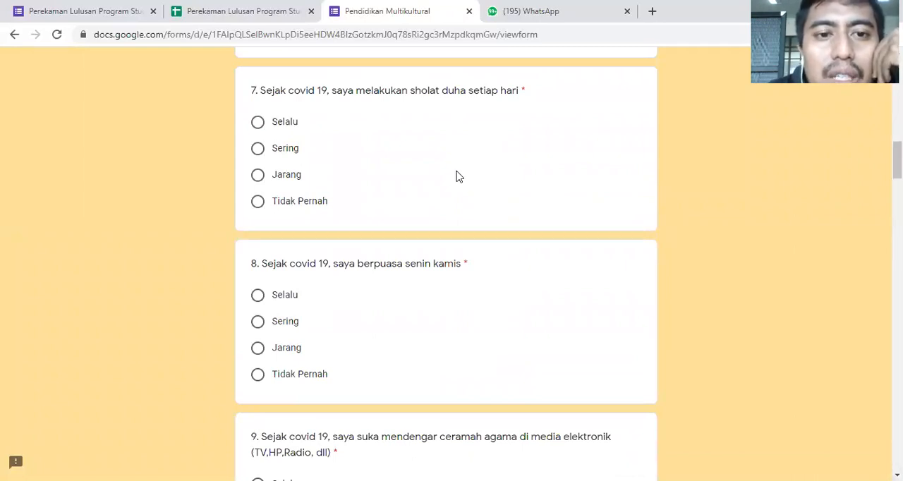
scroll(456, 180, "down", 10)
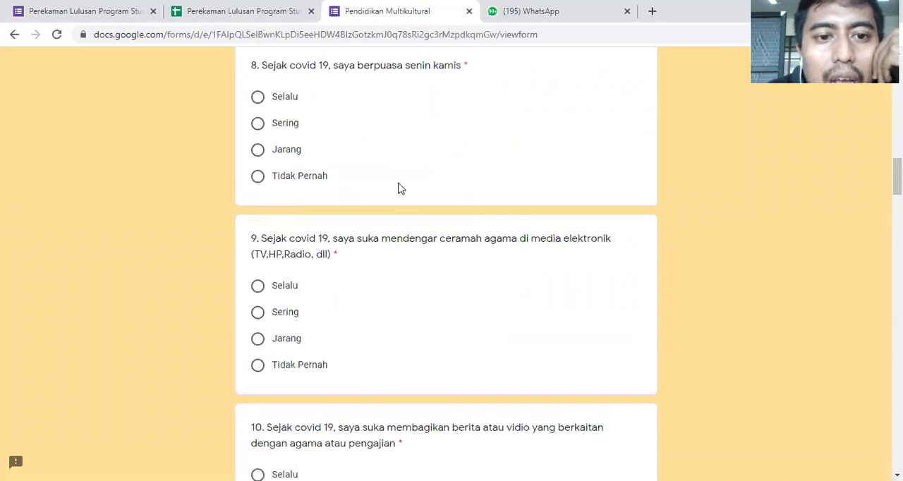
scroll(338, 198, "down", 2)
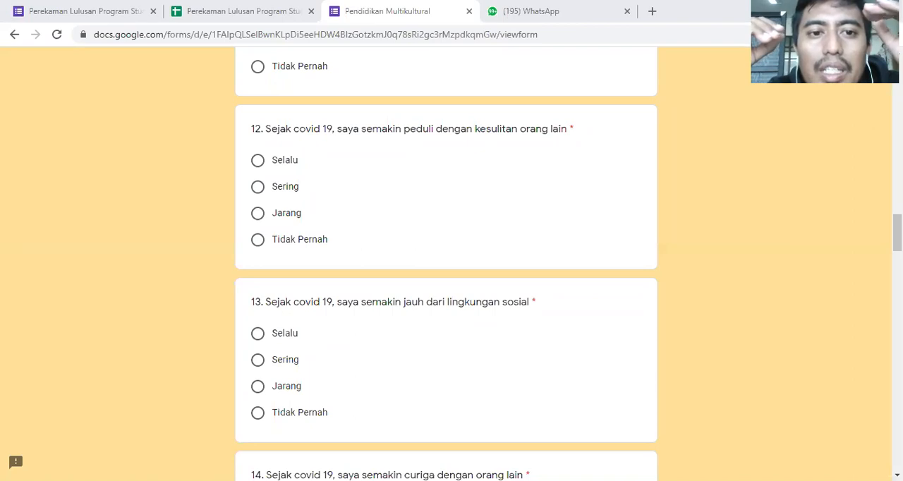
scroll(451, 268, "up", 5)
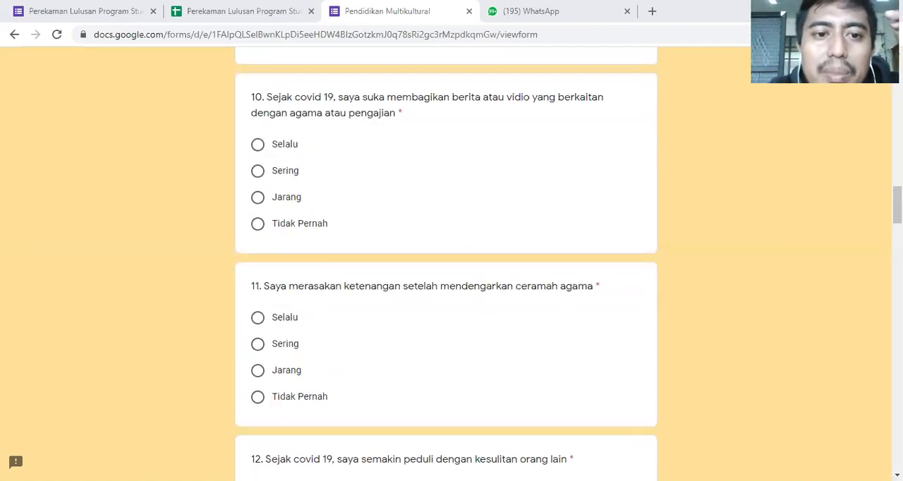
scroll(367, 232, "up", 20)
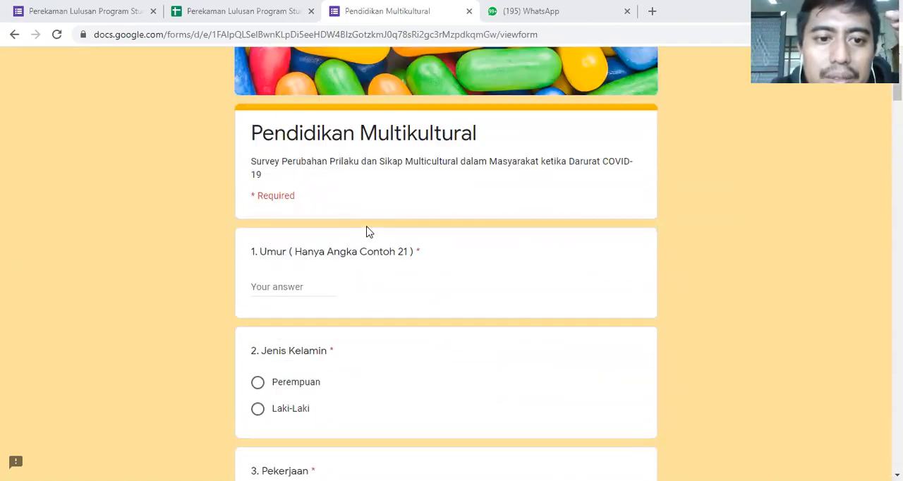
- Examine the survey's respondent questions on Umur, Jenis Kelamin, Pekerjaan and Alamat, and how they lead into the covid 19 statements
scroll(367, 233, "down", 1)
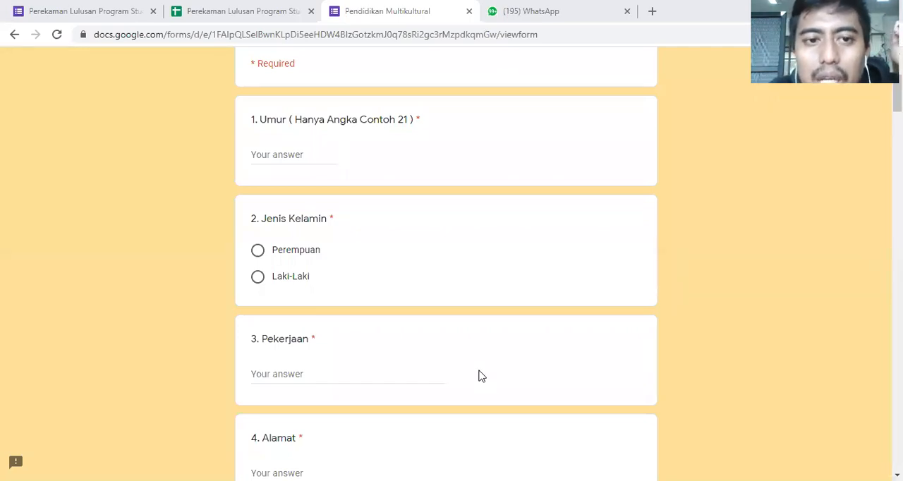
scroll(479, 376, "up", 2)
scroll(482, 392, "down", 5)
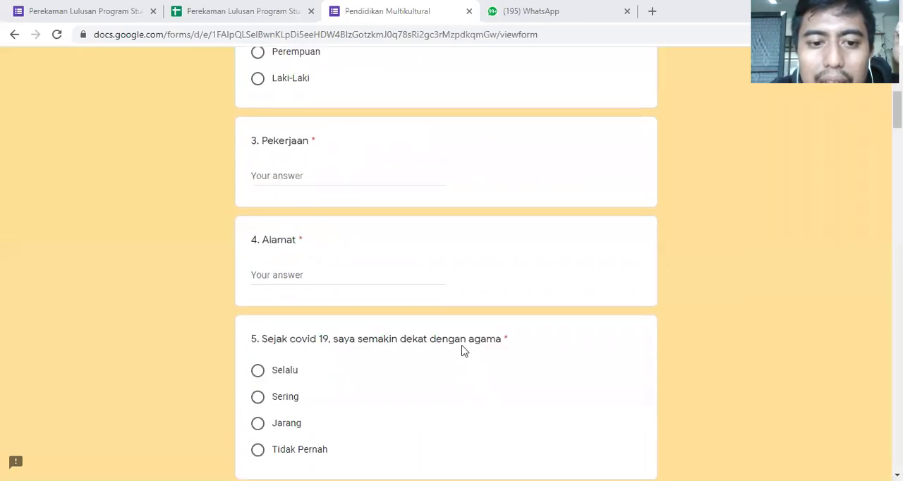
scroll(463, 349, "down", 1)
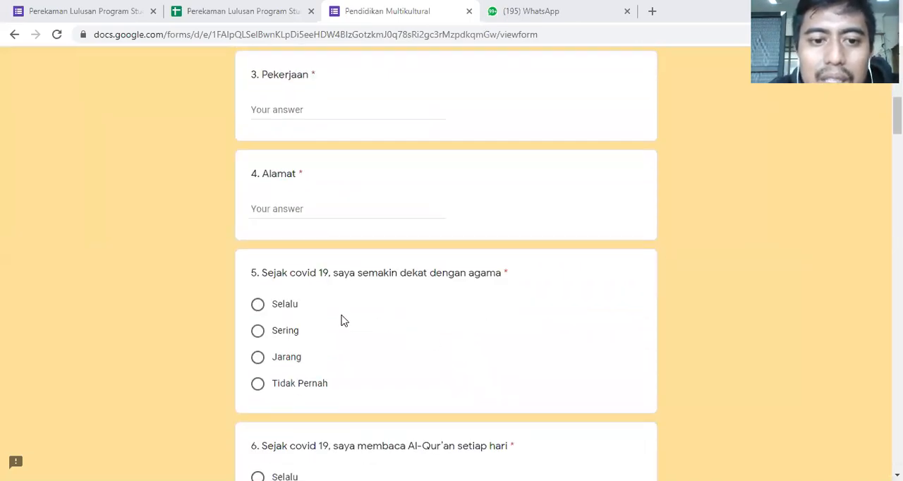
scroll(341, 320, "down", 1)
scroll(293, 298, "up", 5)
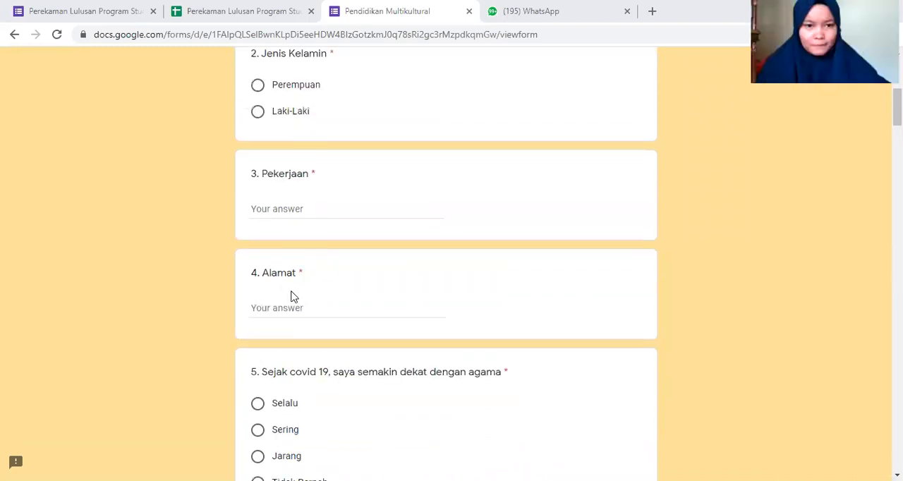
scroll(293, 303, "down", 4)
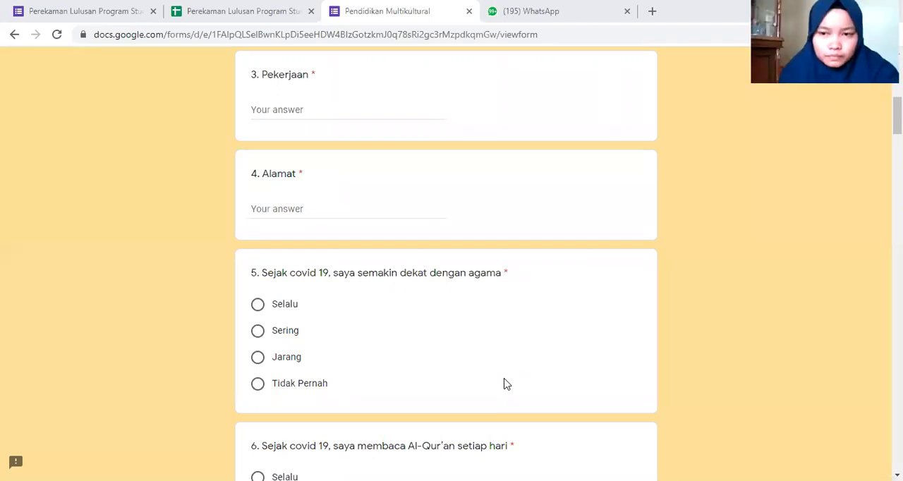
scroll(505, 384, "down", 3)
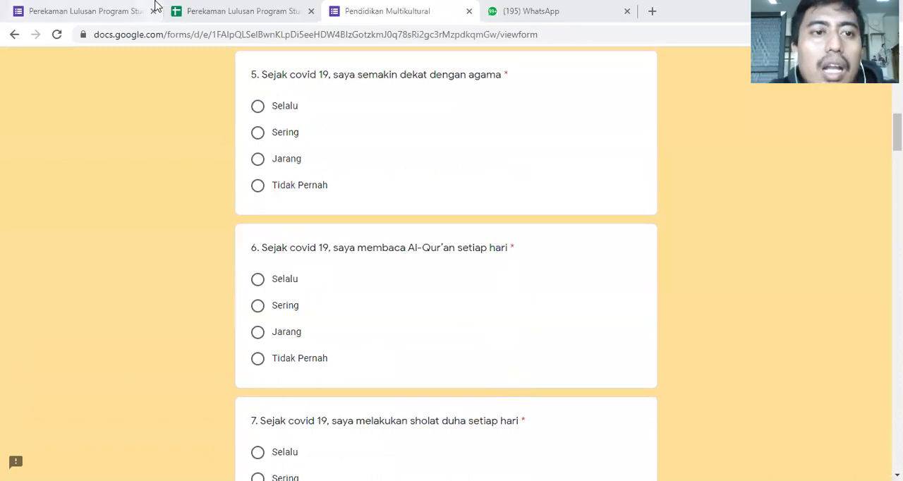
- Switch to the Perekaman Lulusan form in edit mode and view its additional options, such as making a copy or adding collaborators
left_click(206, 6)
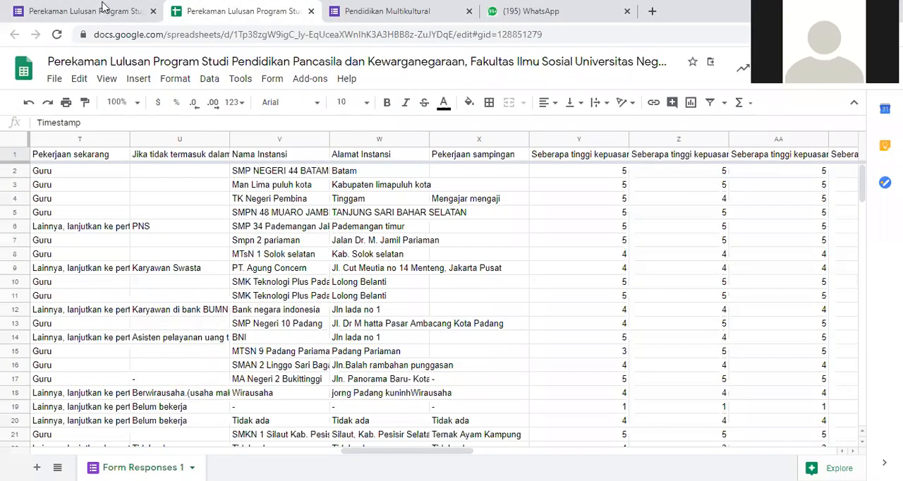
left_click(103, 7)
scroll(452, 163, "up", 4)
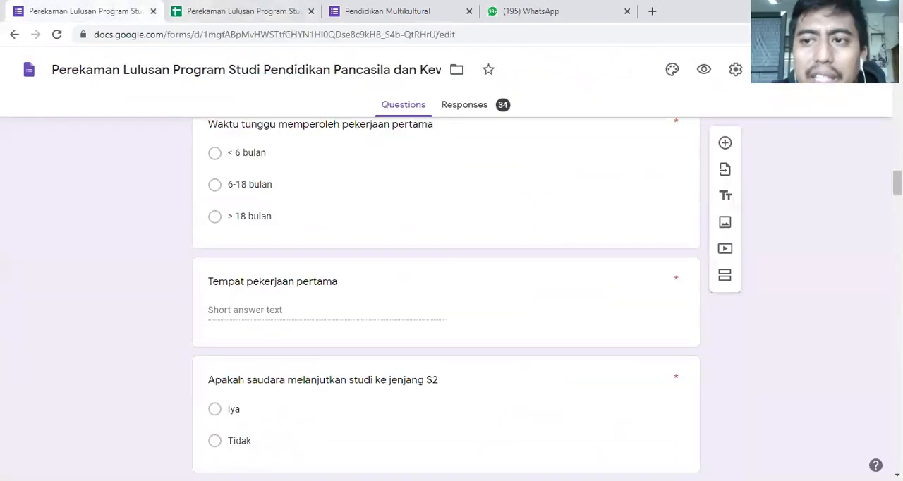
left_click(837, 69)
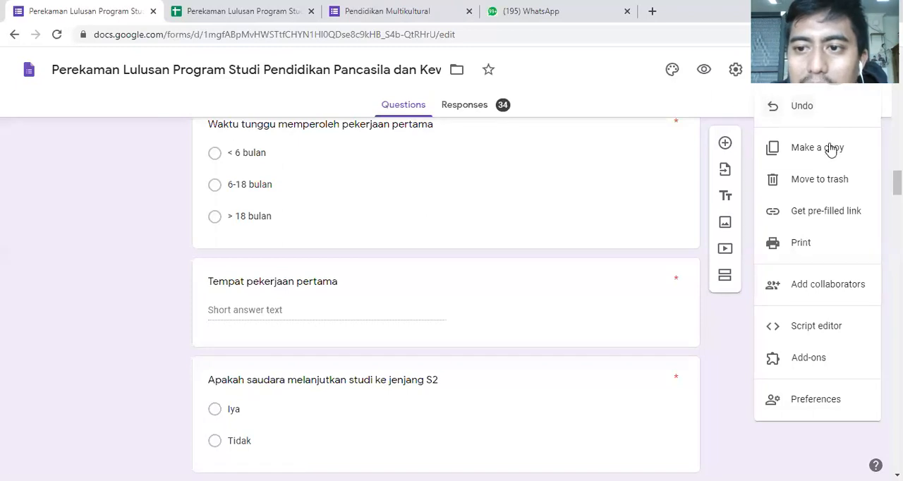
scroll(840, 190, "up", 3)
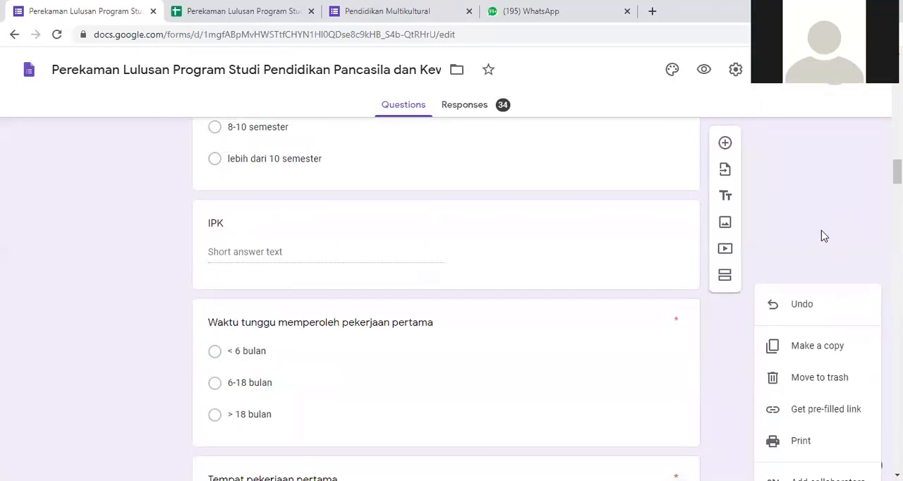
scroll(819, 254, "down", 3)
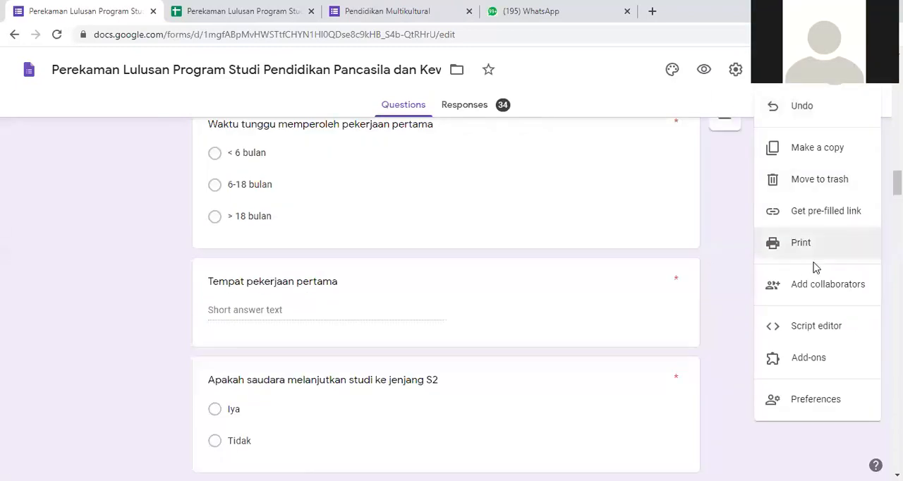
left_click(262, 106)
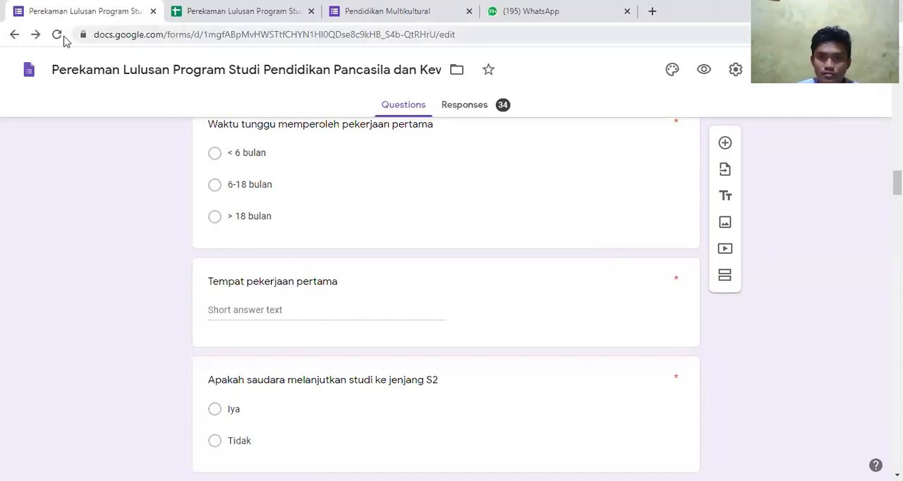
- Examine the form's employment questions and the 1 to 5 rating questions in the section Kepuasan Lulusan Terhadap Proses Pembelajaran
scroll(287, 264, "down", 20)
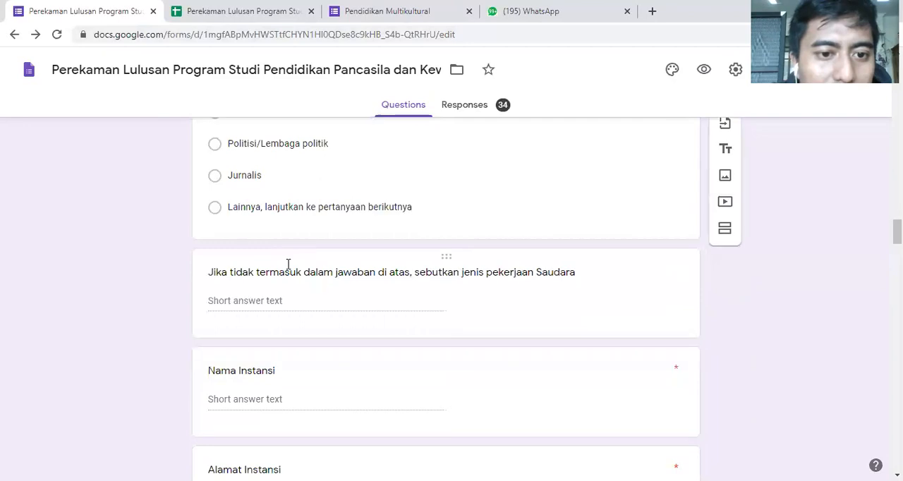
scroll(295, 303, "up", 2)
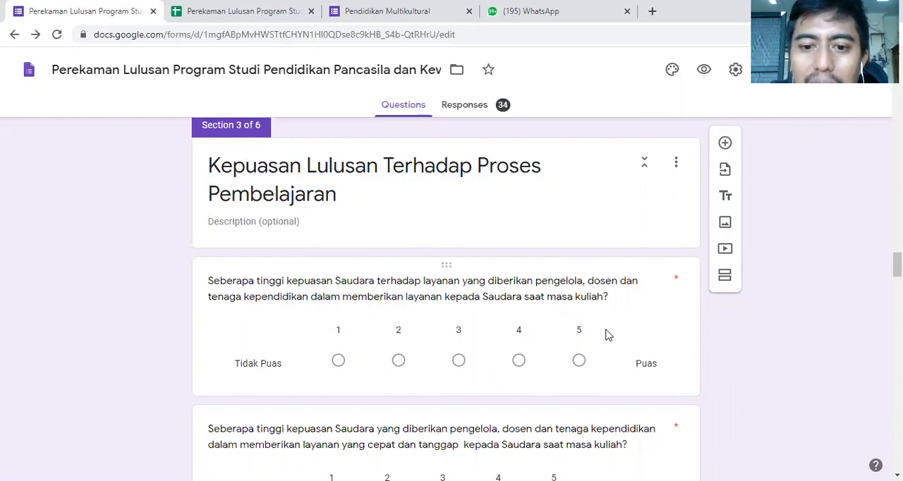
scroll(579, 367, "down", 1)
scroll(304, 324, "down", 2)
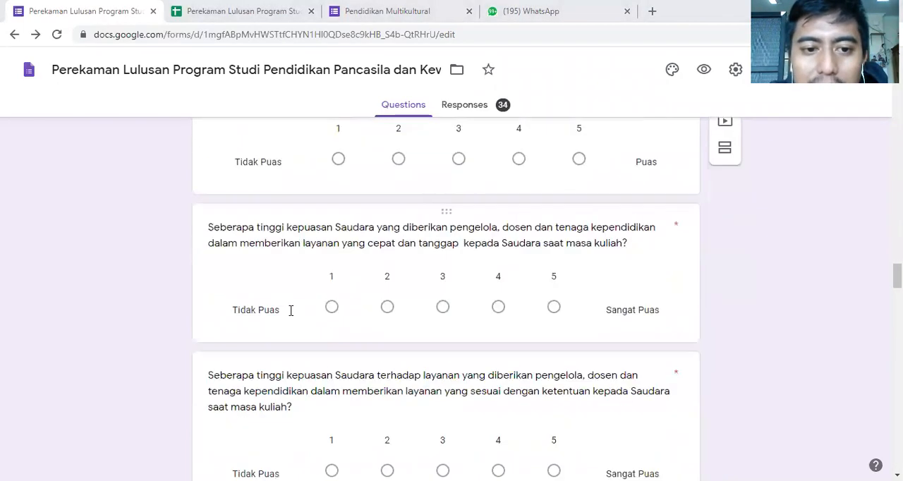
scroll(291, 310, "down", 1)
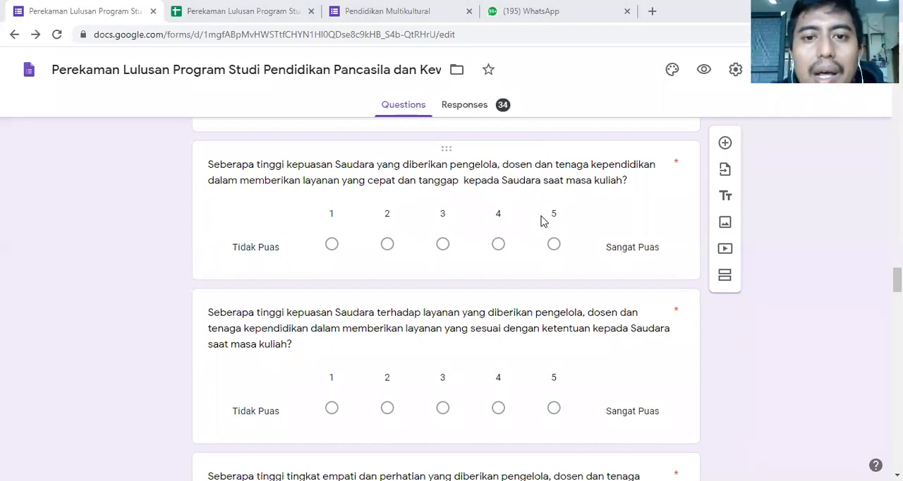
scroll(551, 255, "down", 1)
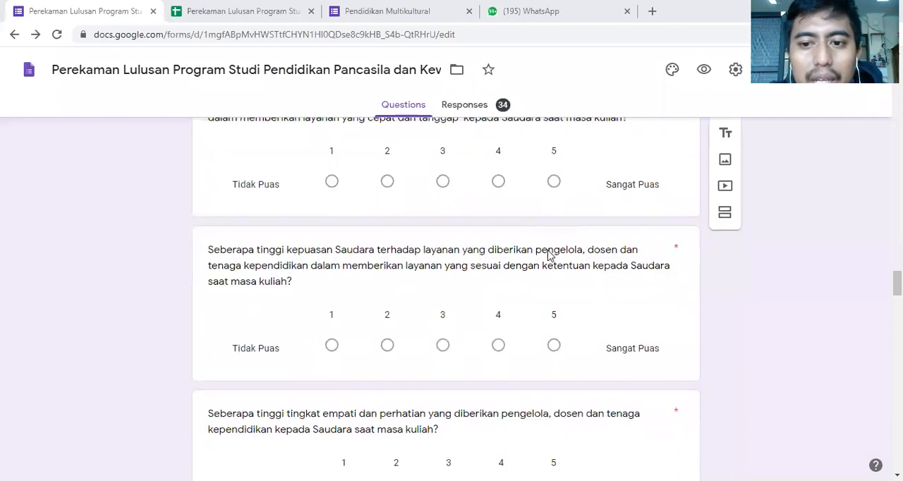
- Open the graduate form's response summary and examine its charts as far as Waktu tunggu memperoleh pekerjaan pertama
left_click(482, 112)
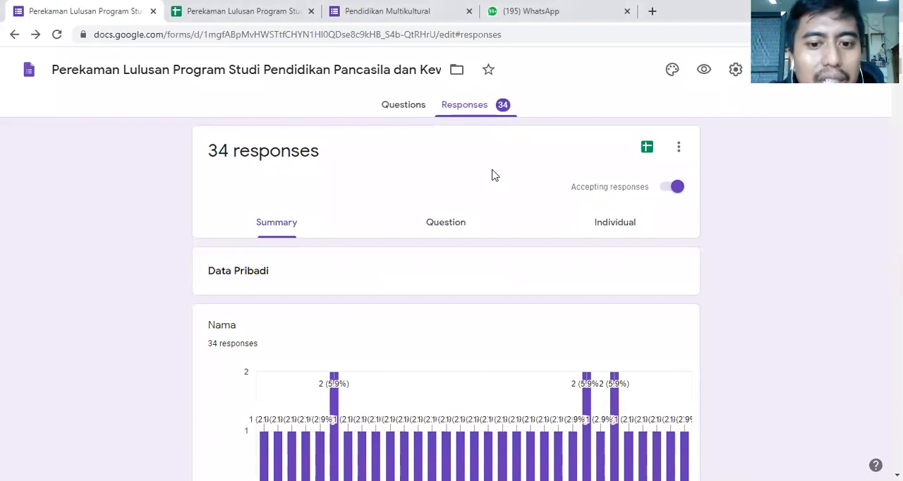
scroll(493, 212, "down", 20)
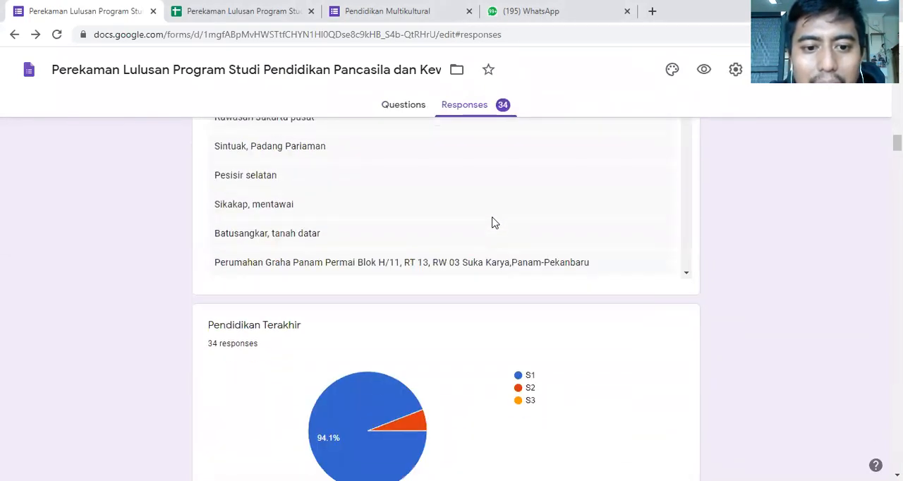
scroll(492, 223, "down", 5)
scroll(493, 223, "down", 3)
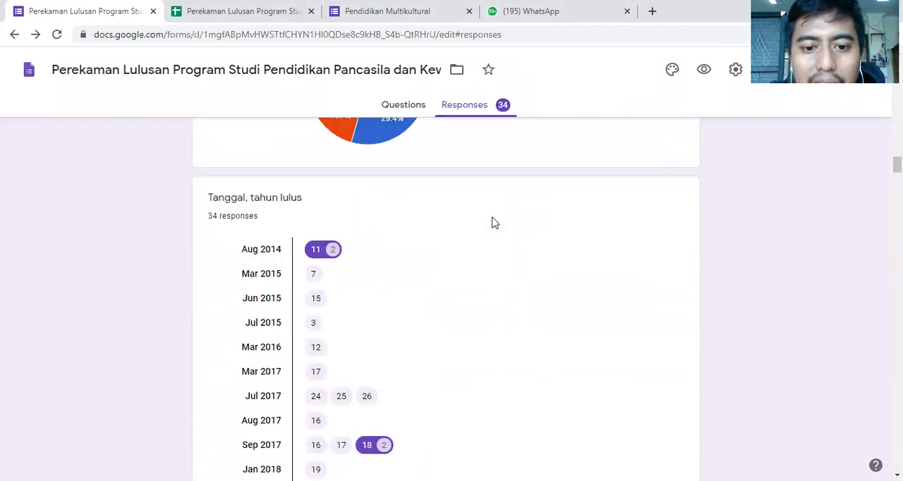
scroll(492, 223, "down", 8)
scroll(493, 223, "down", 4)
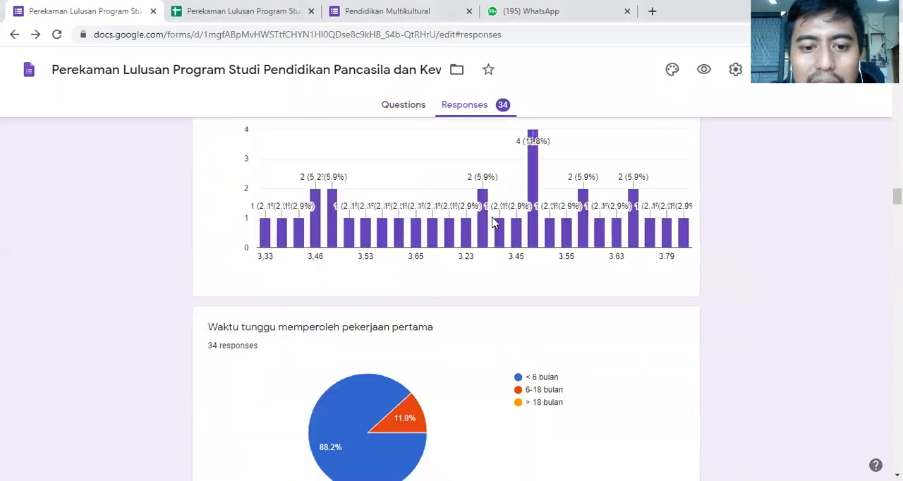
scroll(318, 250, "down", 3)
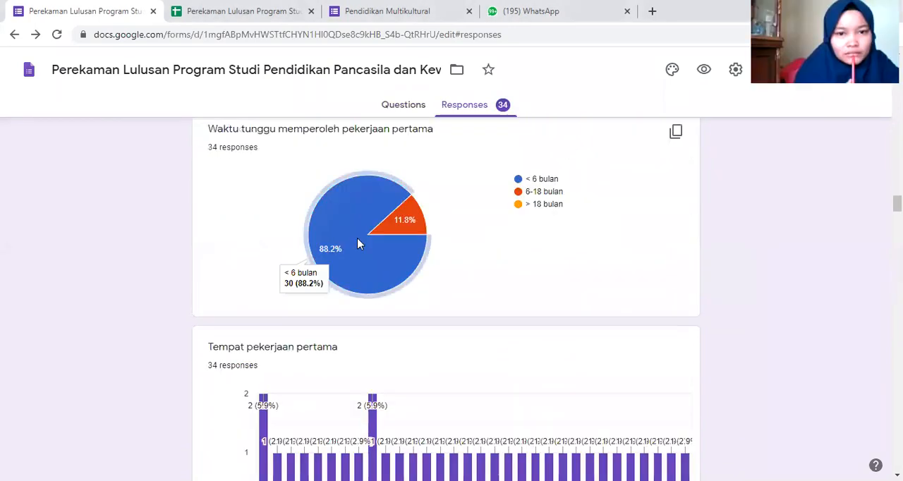
- Examine the remaining response charts, from Tempat pekerjaan pertama and Nama Instansi to the 1 to 5 satisfaction ratings
scroll(358, 239, "down", 18)
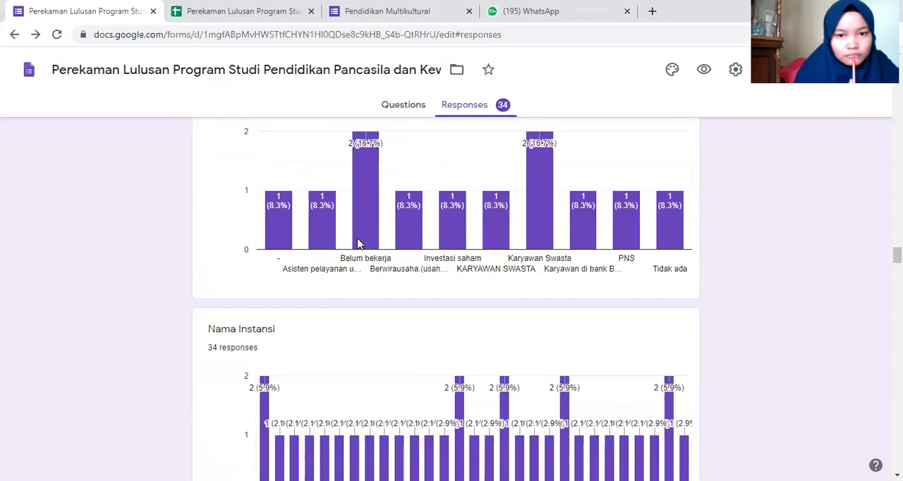
scroll(357, 244, "down", 15)
scroll(357, 243, "down", 4)
scroll(359, 244, "up", 3)
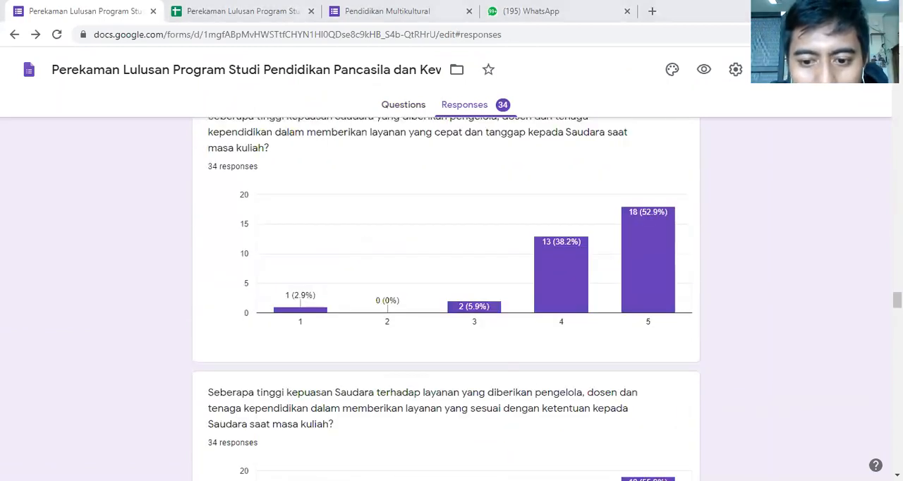
scroll(419, 313, "up", 1)
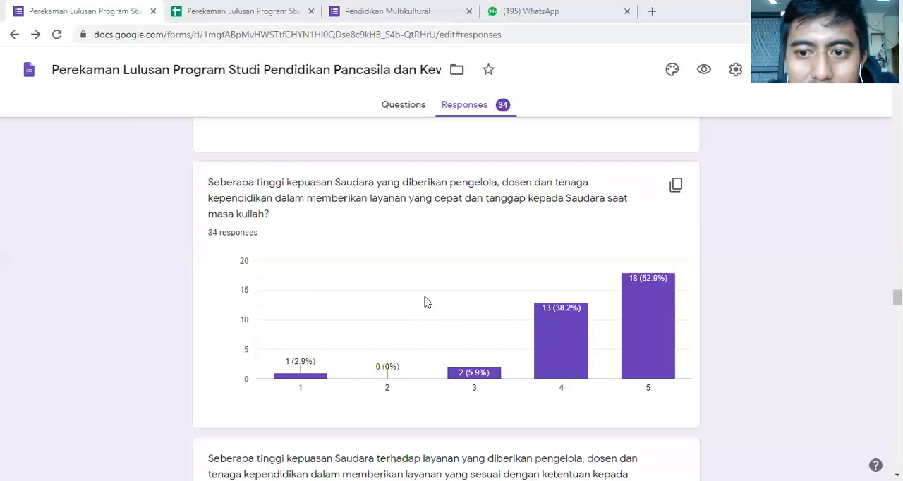
scroll(433, 299, "down", 1)
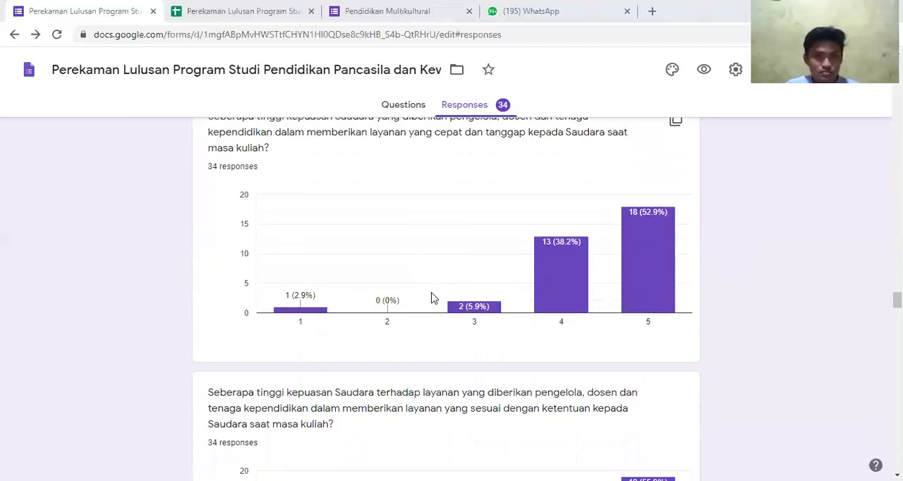
scroll(433, 299, "down", 4)
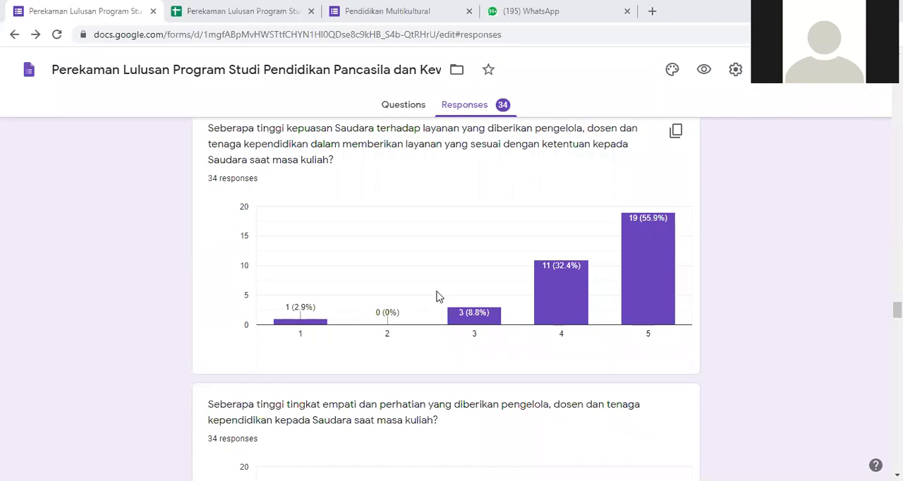
scroll(438, 295, "down", 1)
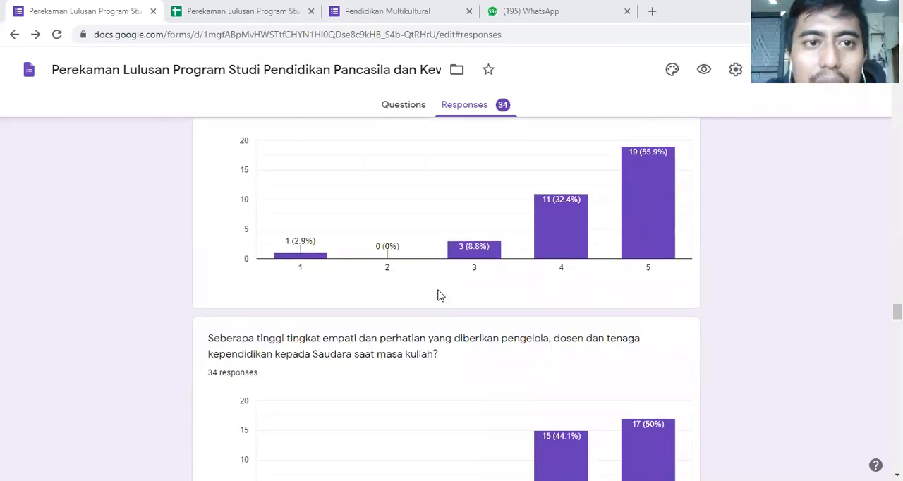
- Switch to the Perekaman Lulusan response spreadsheet and examine the satisfaction scores in column Y
left_click(280, 13)
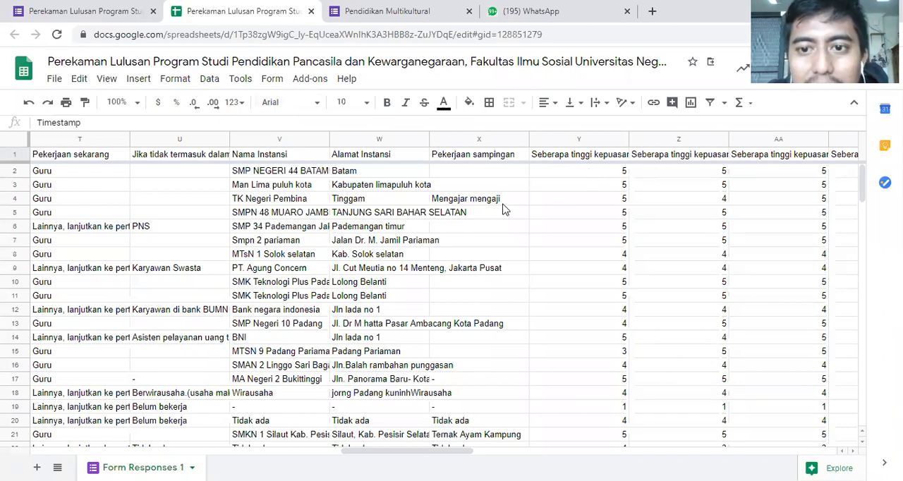
left_click(606, 174)
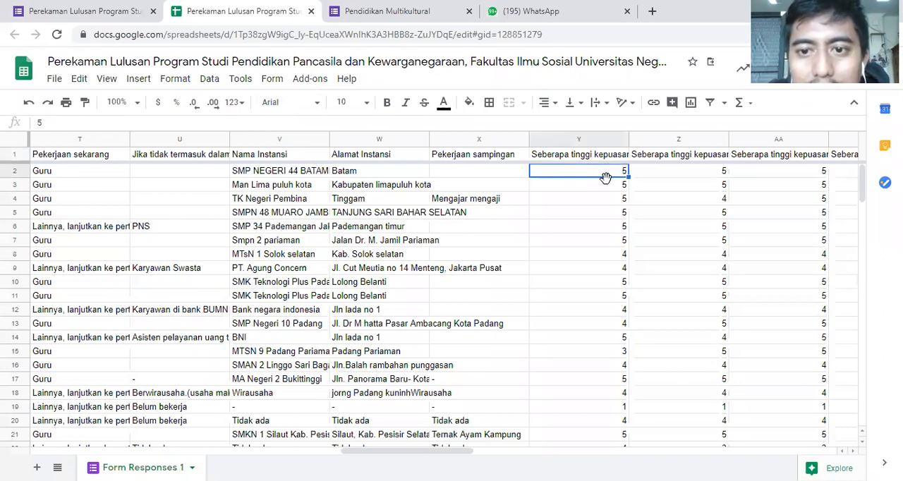
left_click(604, 186)
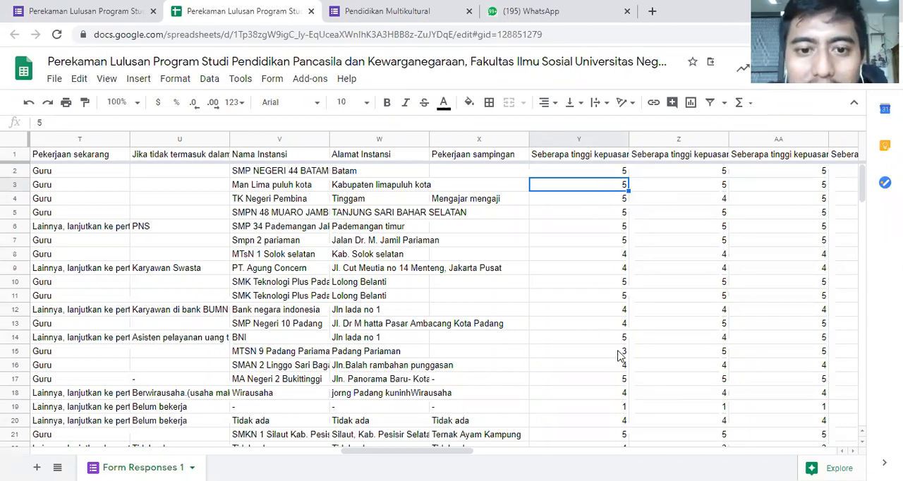
scroll(641, 264, "down", 3)
scroll(640, 274, "up", 3)
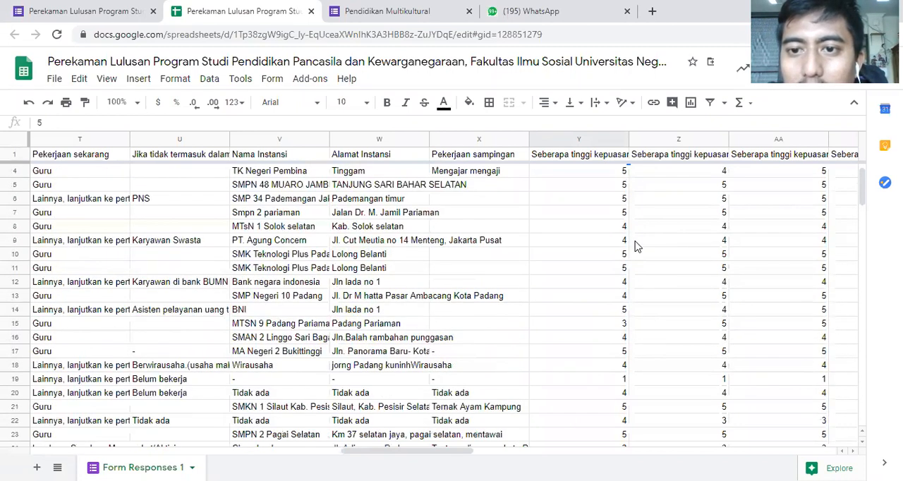
scroll(636, 249, "up", 1)
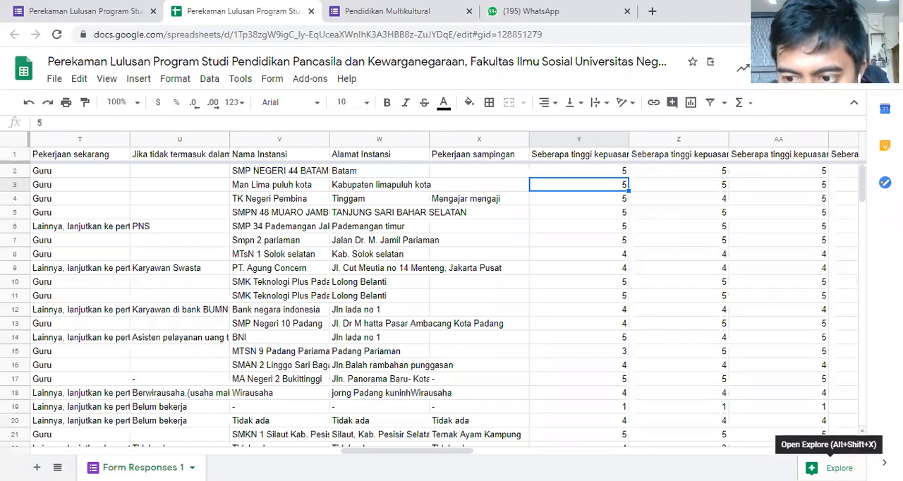
- Examine the spreadsheet's employment, study and personal data columns back to the Timestamp column
scroll(451, 296, "left", 3)
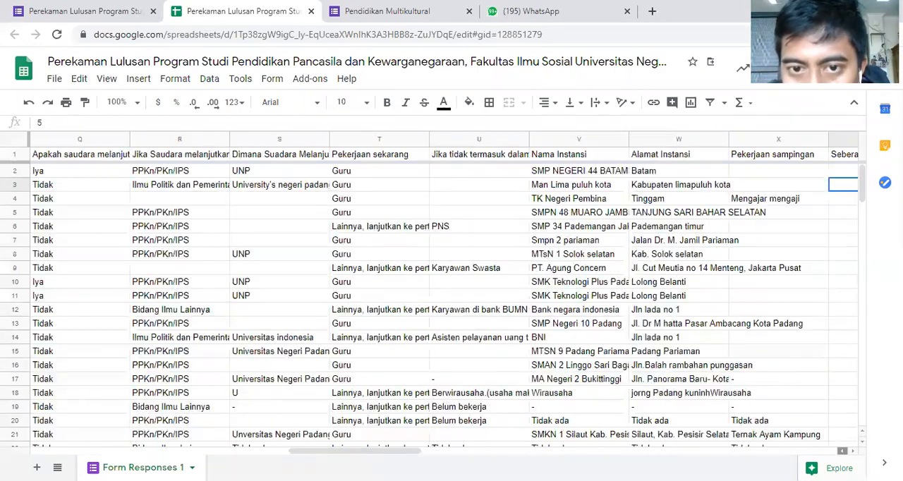
scroll(452, 296, "left", 3)
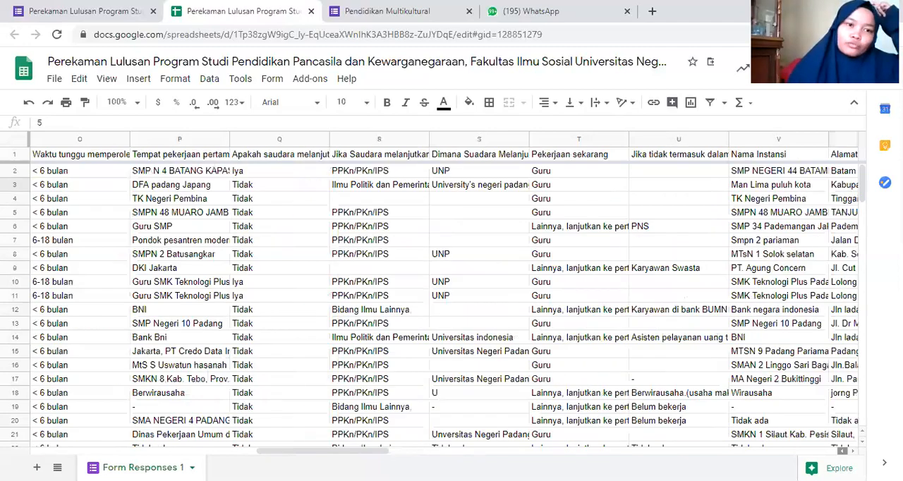
scroll(452, 296, "left", 2)
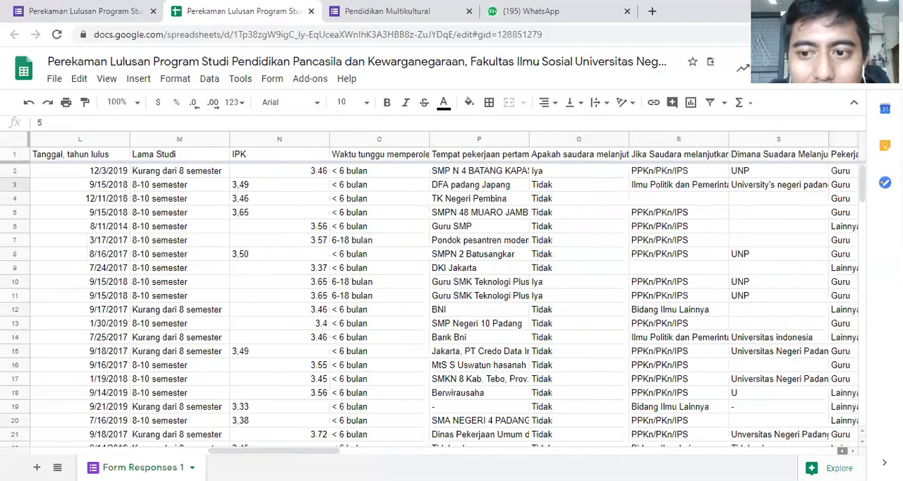
scroll(452, 297, "left", 5)
scroll(451, 297, "left", 4)
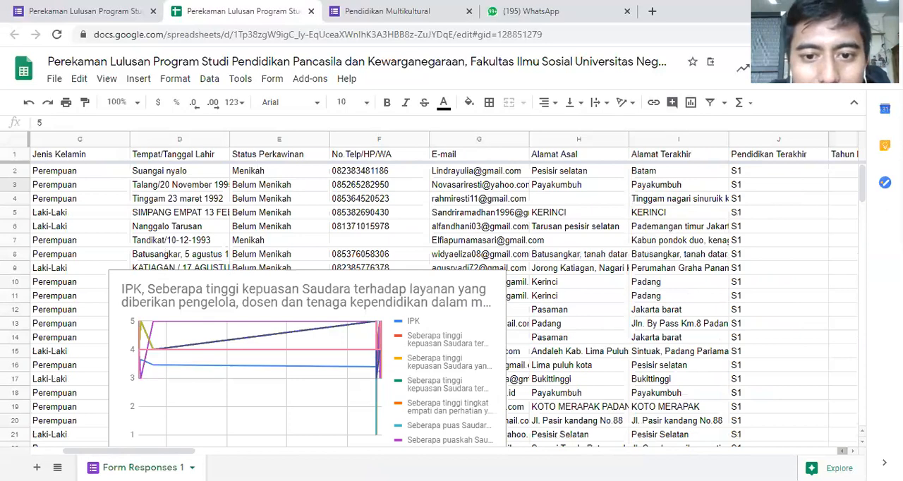
scroll(452, 297, "left", 1)
scroll(452, 296, "left", 1)
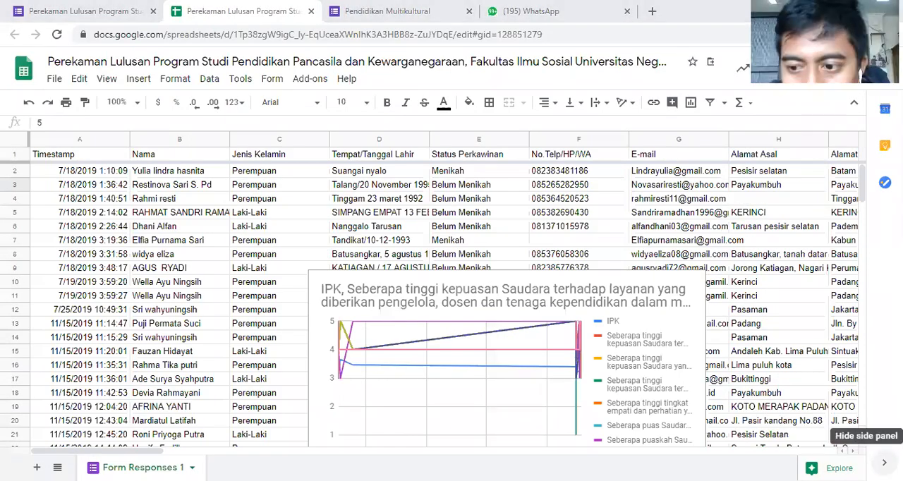
- Hide the side panel and examine the response rows down to the last entry and across to the satisfaction ratings
left_click(884, 463)
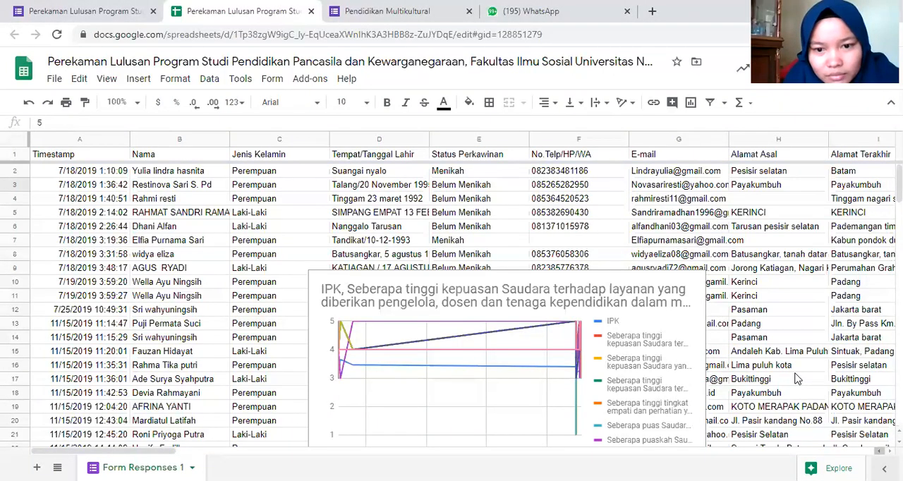
scroll(790, 363, "down", 6)
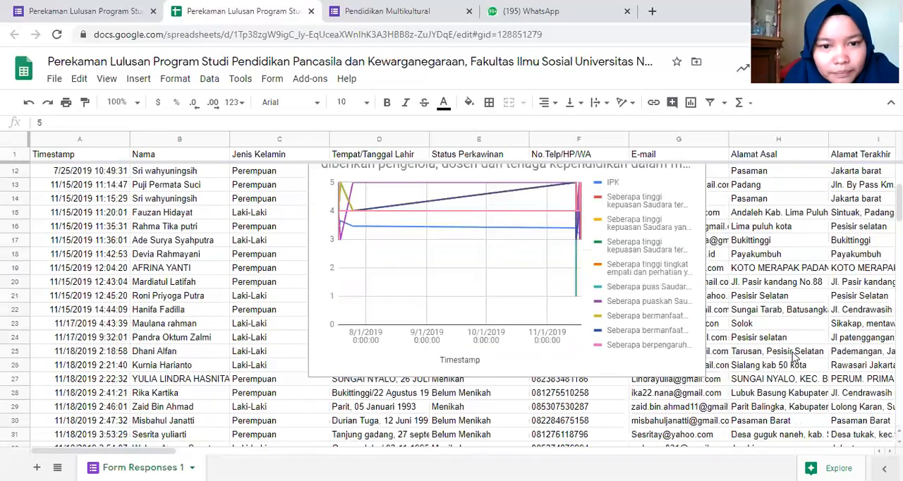
scroll(256, 434, "down", 3)
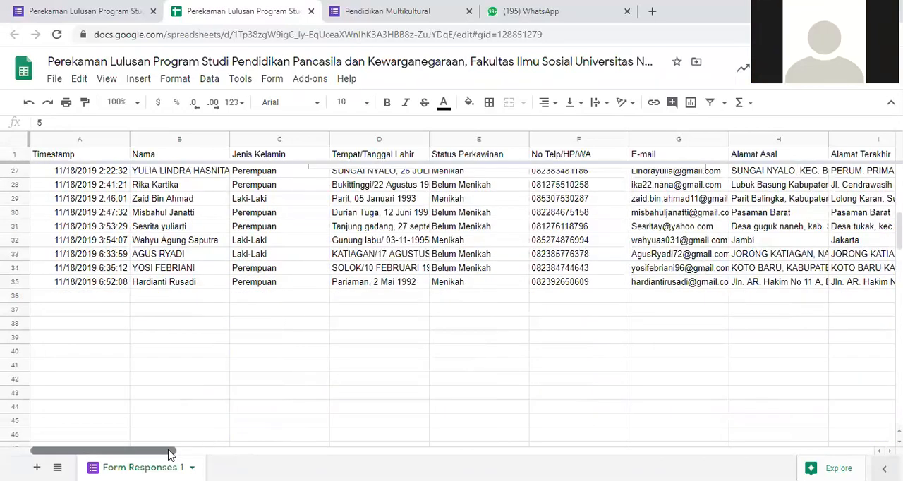
scroll(302, 460, "right", 10)
scroll(565, 389, "up", 9)
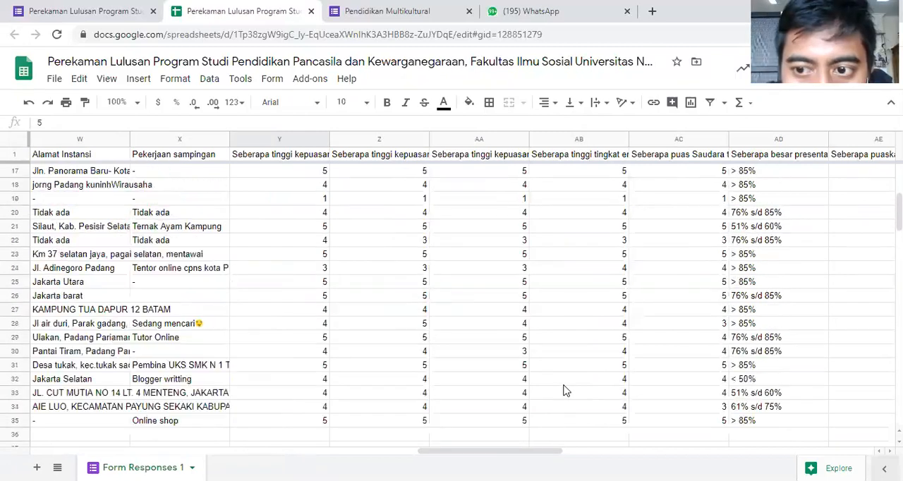
- Try to cut the satisfaction score in cell Y2
left_click(304, 171)
key("ctrl+x")
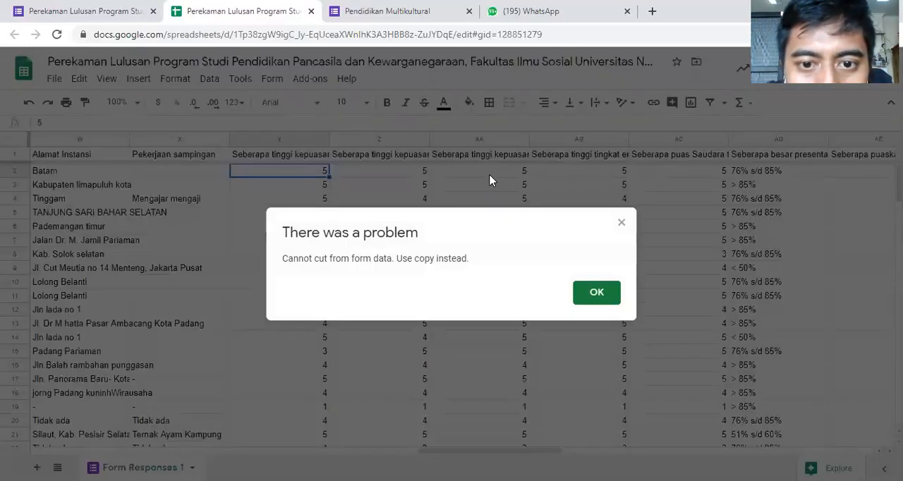
left_click(621, 223)
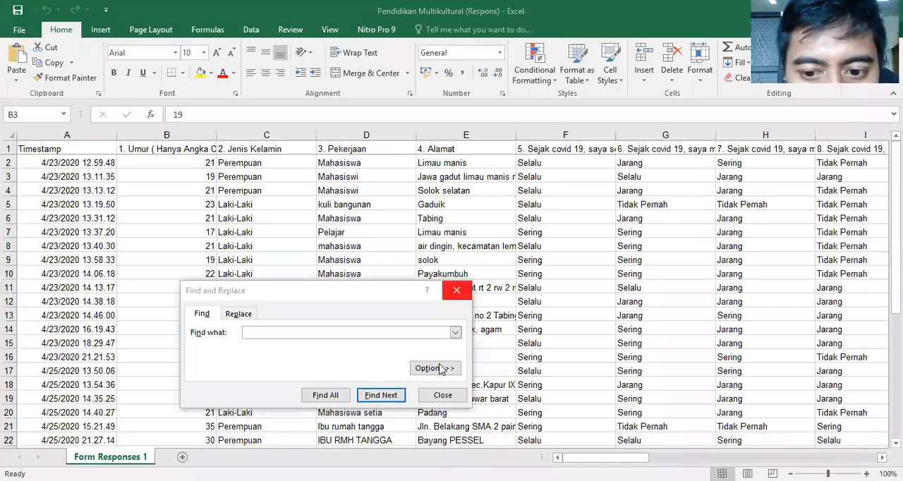
- Switch to the Pendidikan Multikultural (Respons) workbook in Excel and examine its response rows
left_click(460, 289)
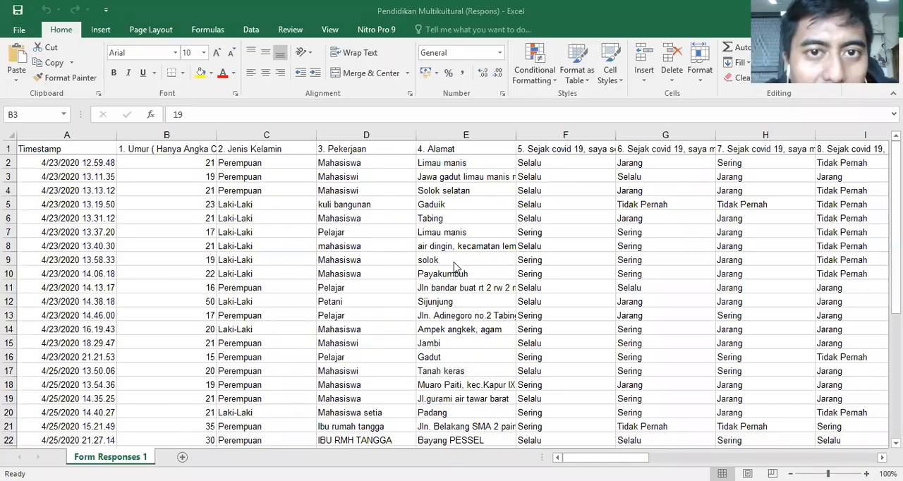
scroll(549, 300, "down", 4)
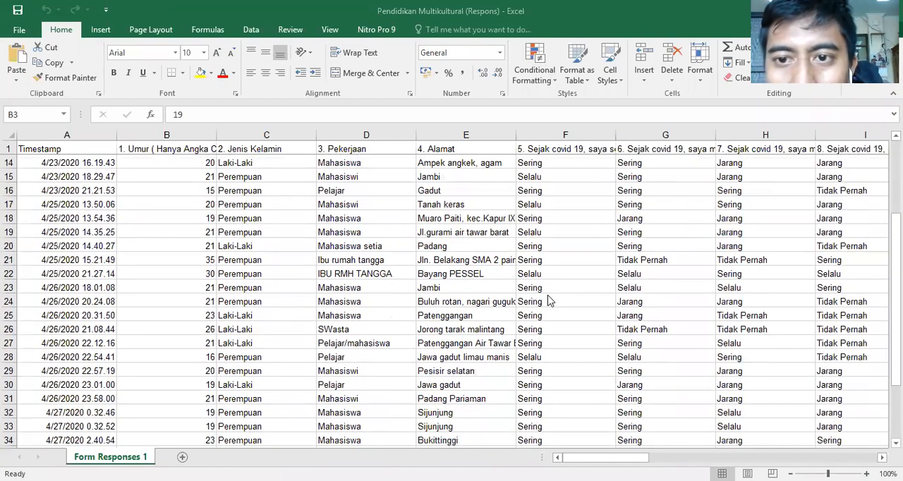
scroll(550, 301, "up", 4)
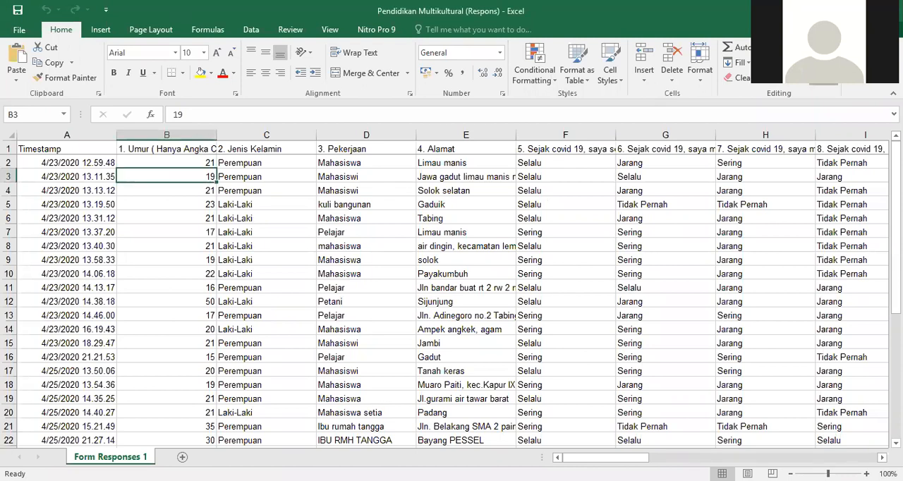
- Replace every Perempuan entry in the response sheet with 1 using Find and Replace
left_click(850, 67)
left_click(816, 111)
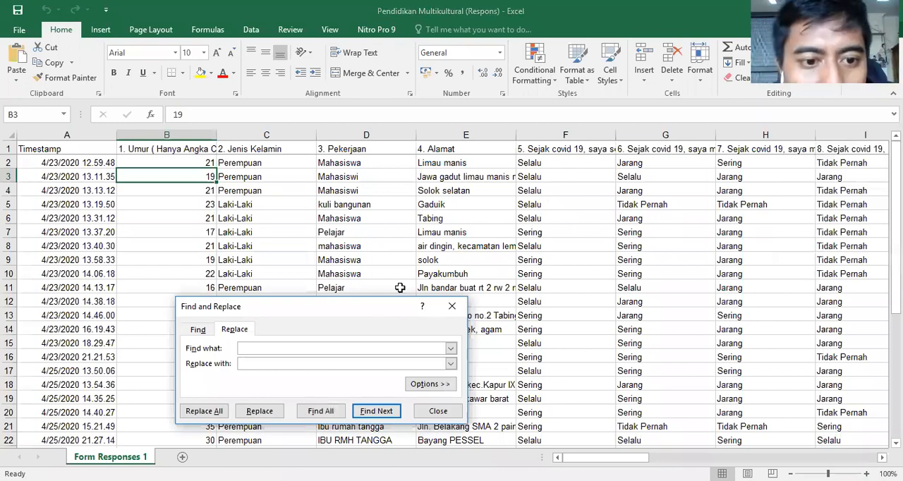
type("Perempuan")
left_click(315, 363)
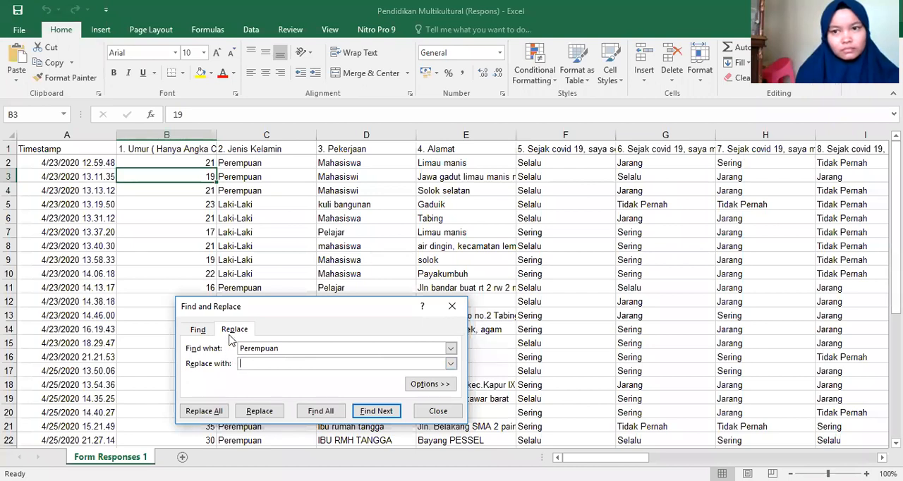
type("1")
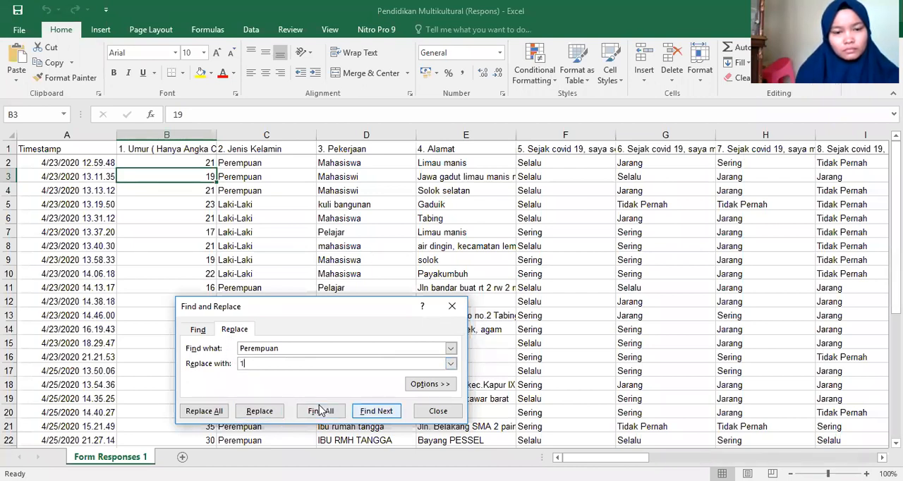
left_click(259, 412)
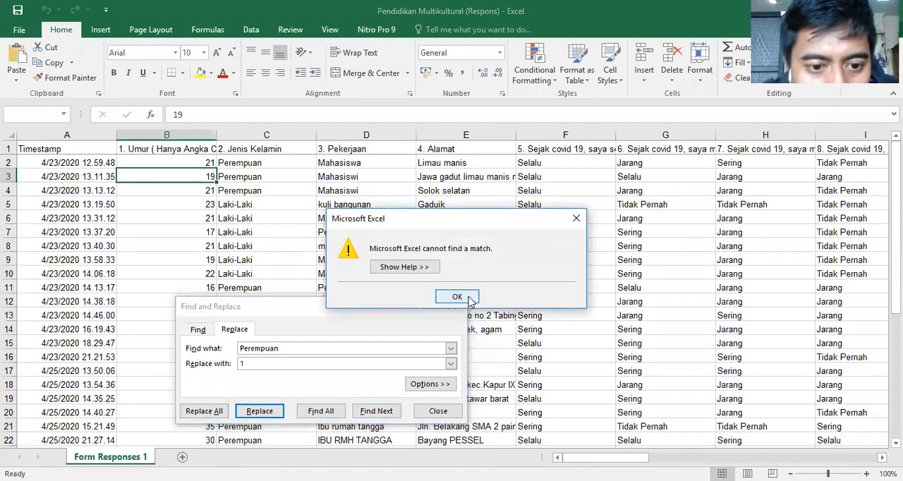
left_click(458, 297)
left_click(204, 411)
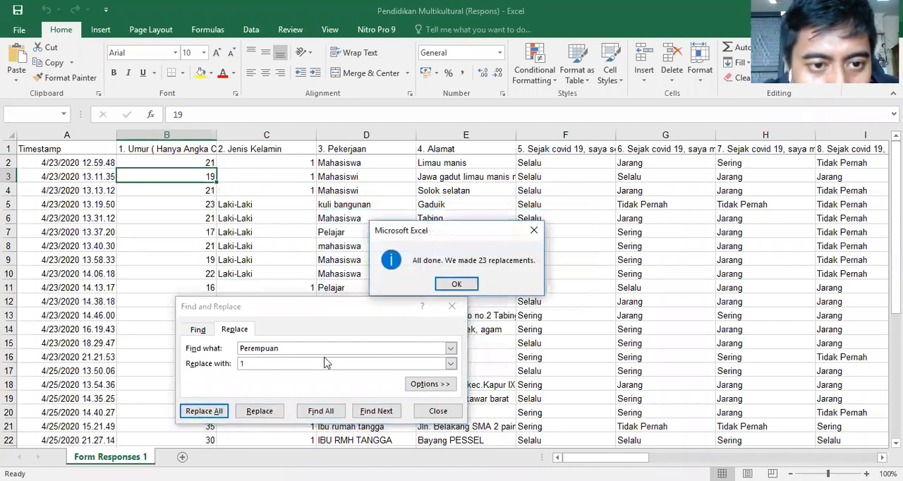
left_click(441, 286)
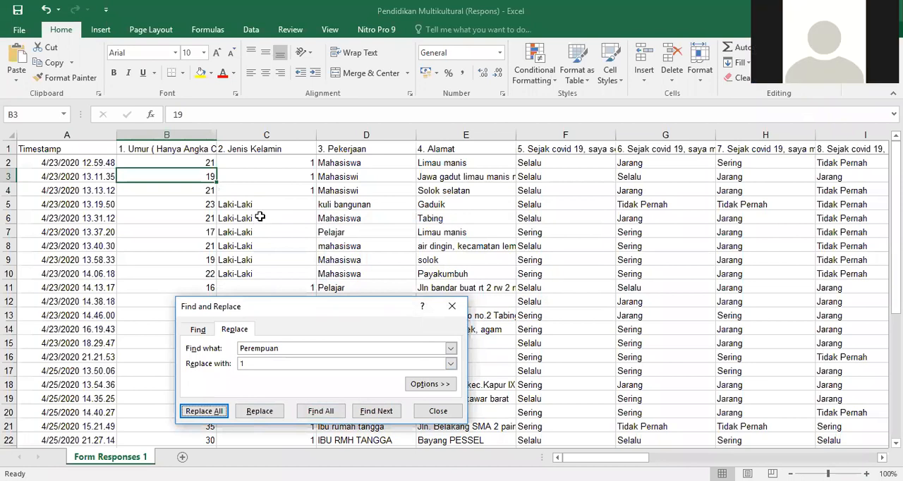
- Replace every Laki-laki entry in the response sheet with 2 using Find and Replace
left_click_drag(288, 348, 240, 351)
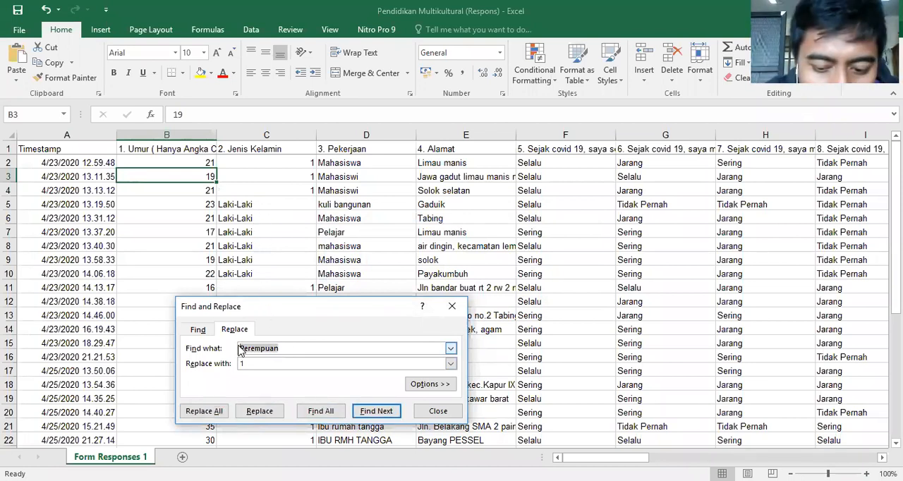
type("Laki")
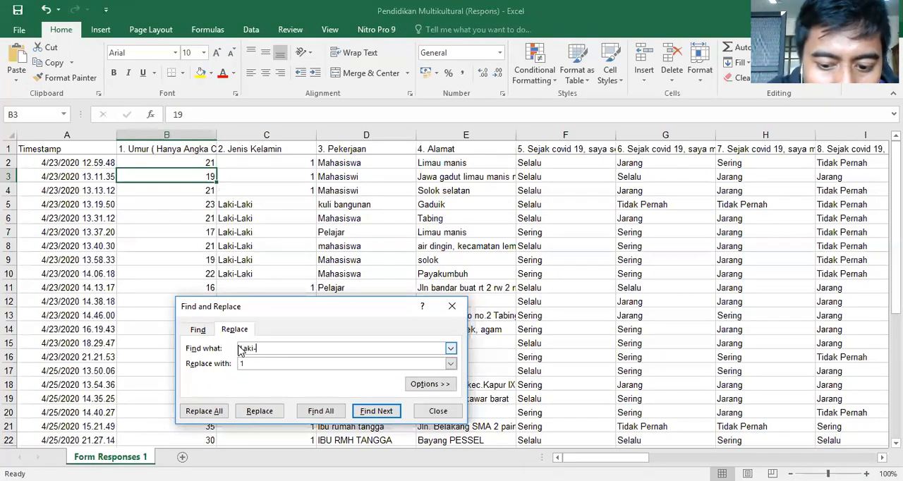
type("-laki")
left_click(253, 363)
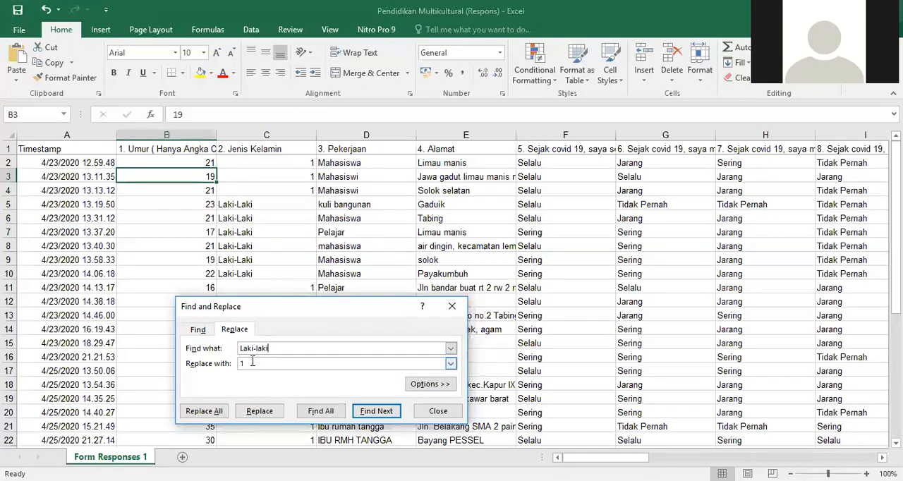
double_click(240, 363)
type("2")
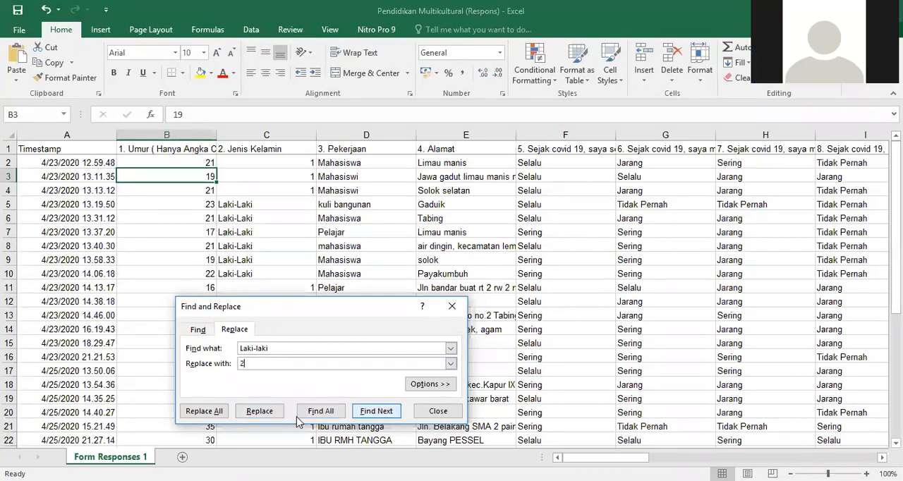
left_click(256, 412)
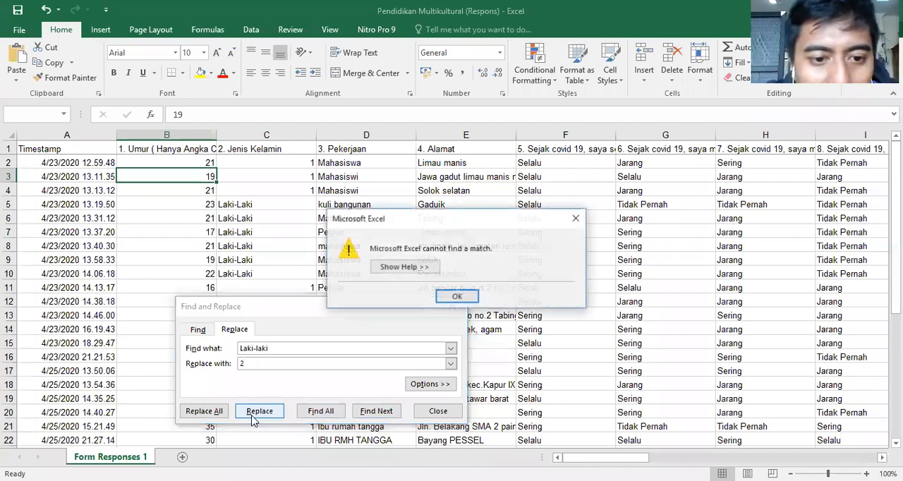
left_click(456, 296)
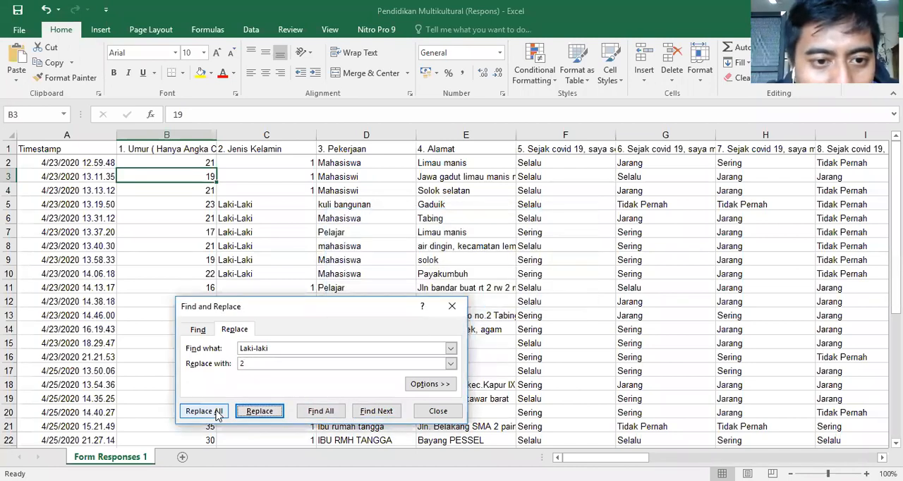
left_click(212, 412)
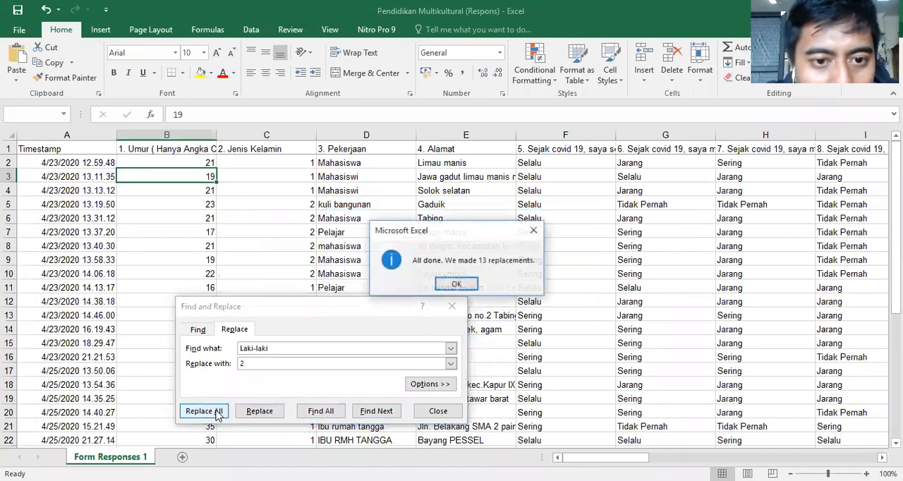
left_click(456, 284)
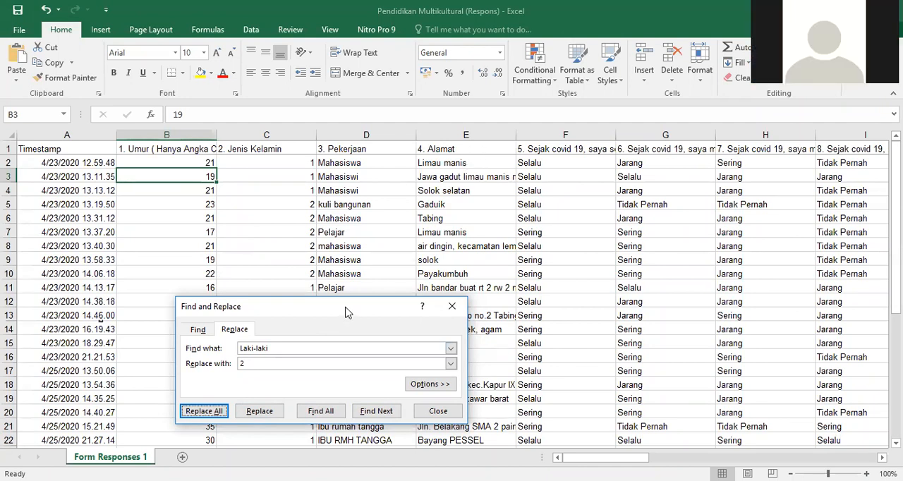
- Replace every Selalu answer in the response sheet with 4
left_click_drag(347, 303, 494, 296)
scroll(535, 172, "down", 8)
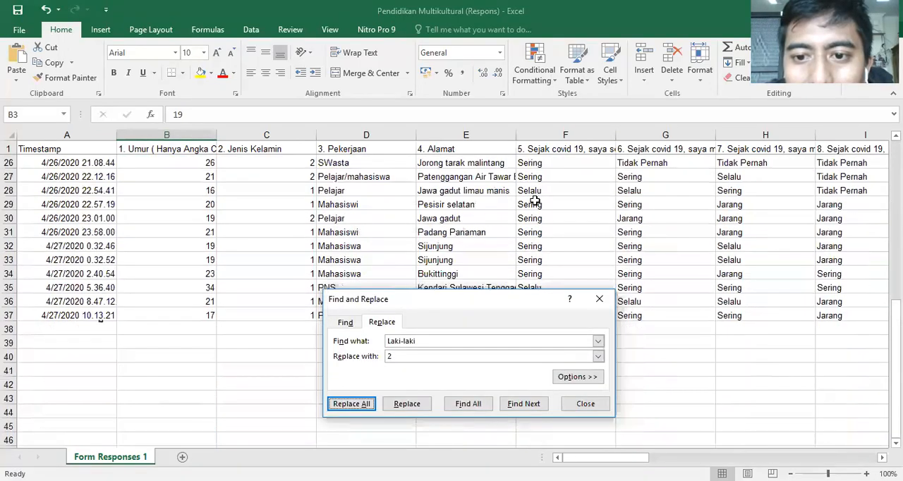
scroll(558, 255, "up", 8)
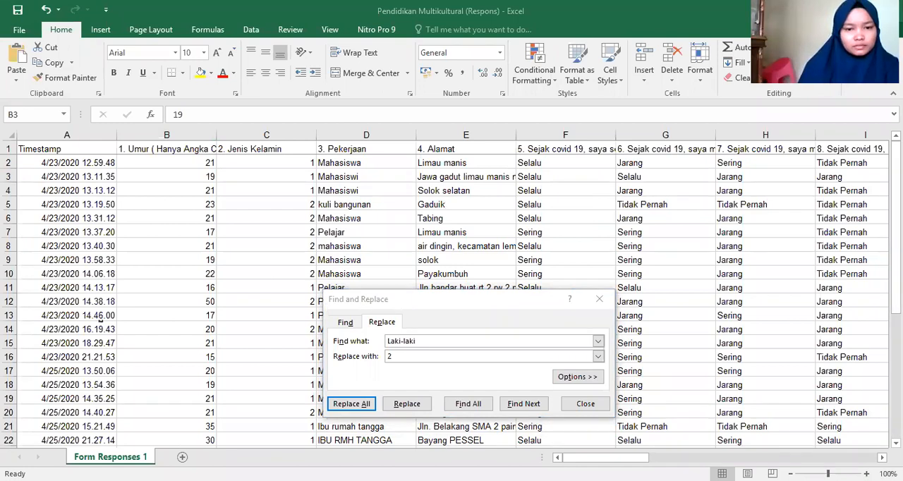
left_click_drag(444, 341, 375, 338)
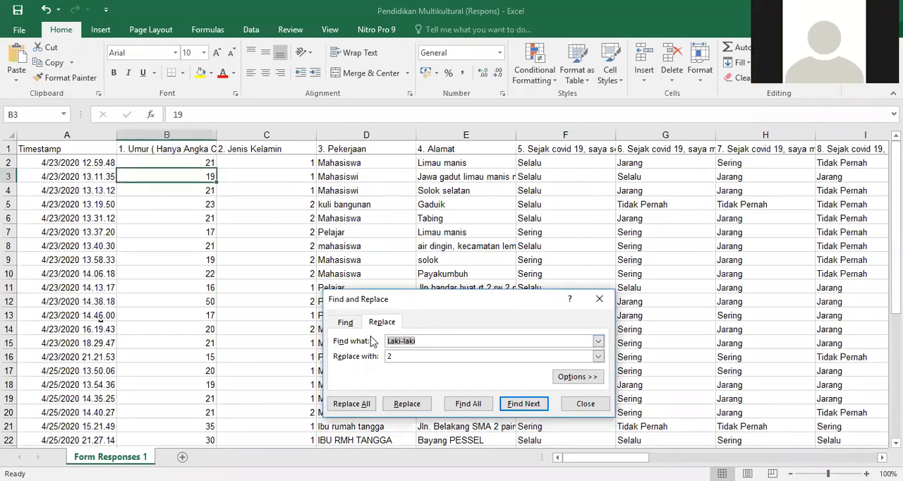
type("s")
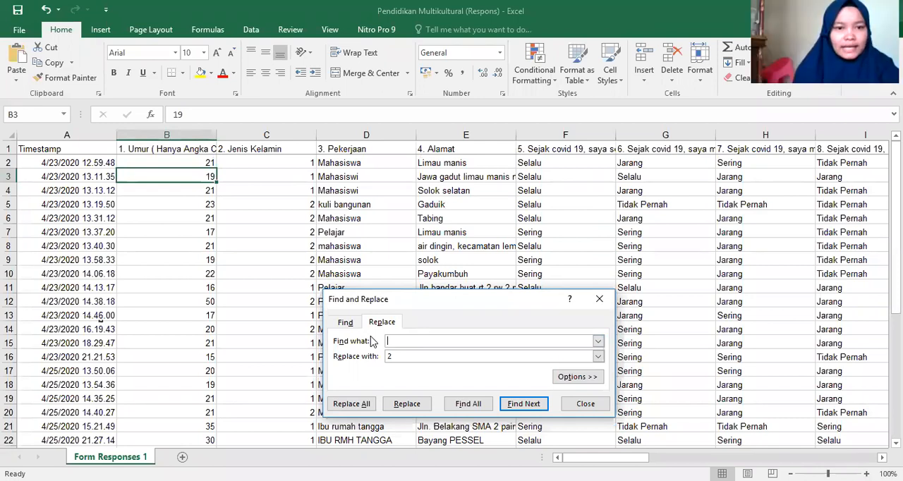
type("elalu")
key("BackSpace")
key("BackSpace")
key("BackSpace")
key("BackSpace")
key("BackSpace")
key("BackSpace")
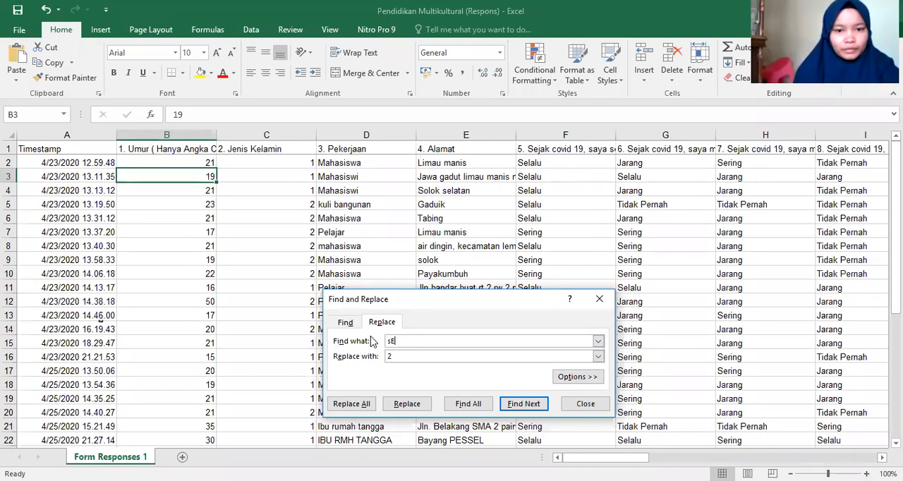
type("Selalu")
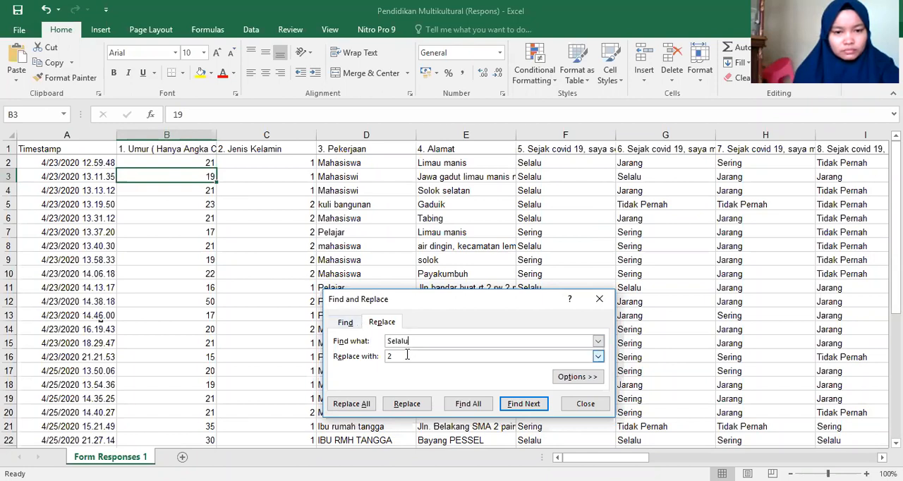
key("Tab")
type("4")
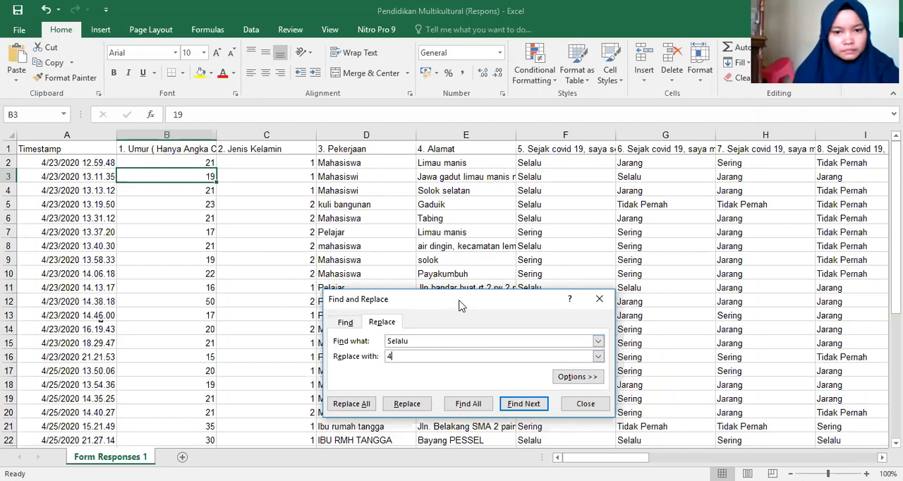
left_click_drag(459, 305, 452, 242)
left_click(345, 340)
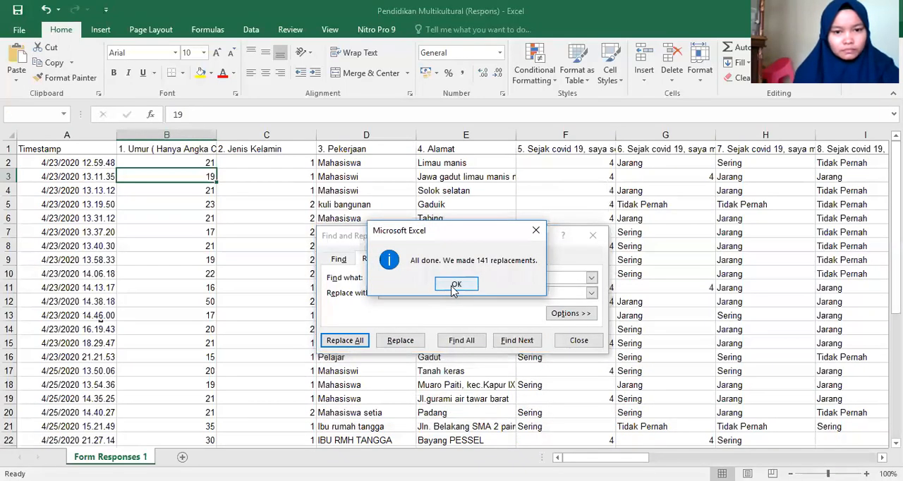
left_click(455, 284)
- Replace every Sering answer in the response sheet with 3
left_click_drag(408, 278, 373, 280)
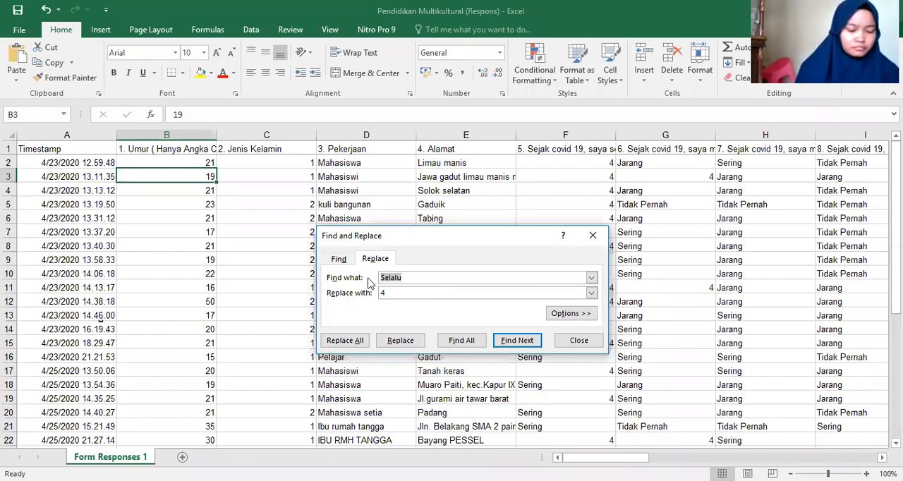
type("Sering")
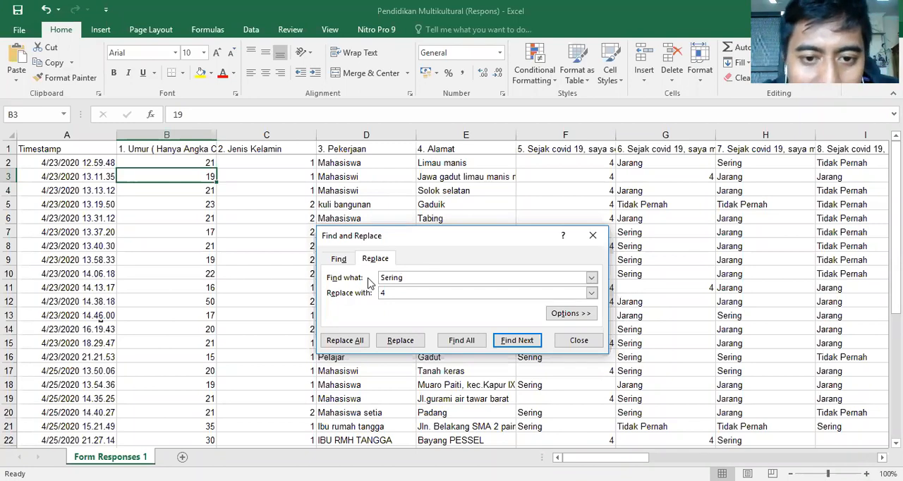
left_click_drag(398, 295, 359, 296)
type("3")
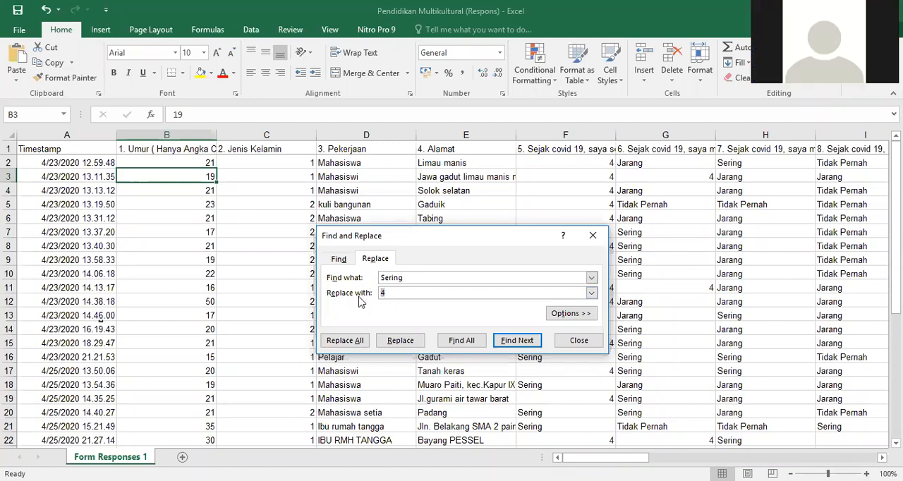
left_click(346, 340)
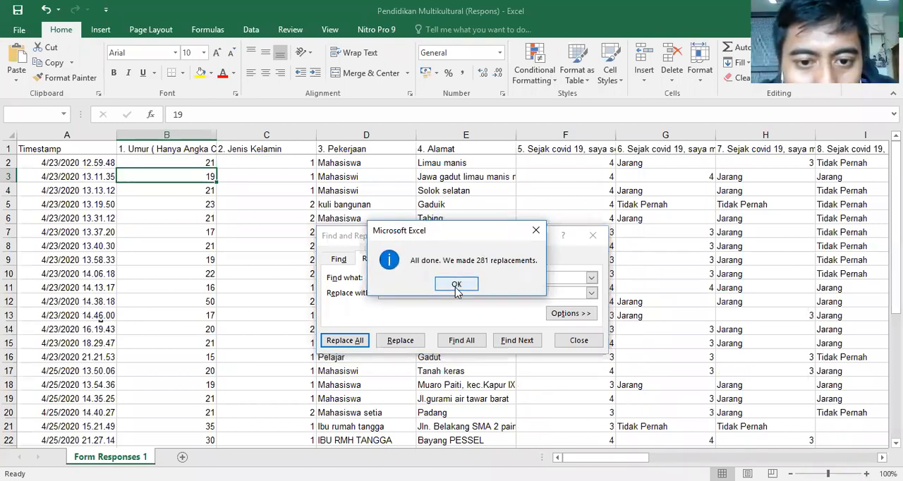
left_click(457, 285)
- Replace every Jarang answer in the response sheet with 2
left_click_drag(444, 275, 365, 283)
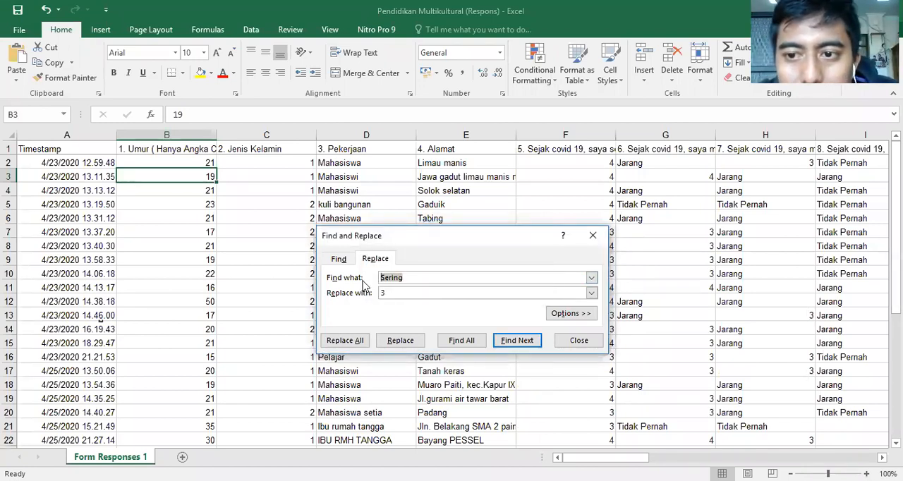
type("Jaea")
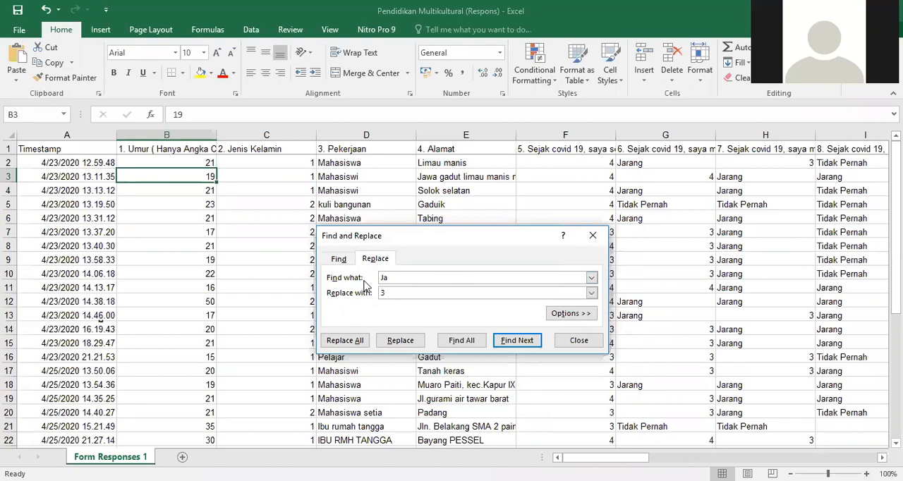
double_click(373, 292)
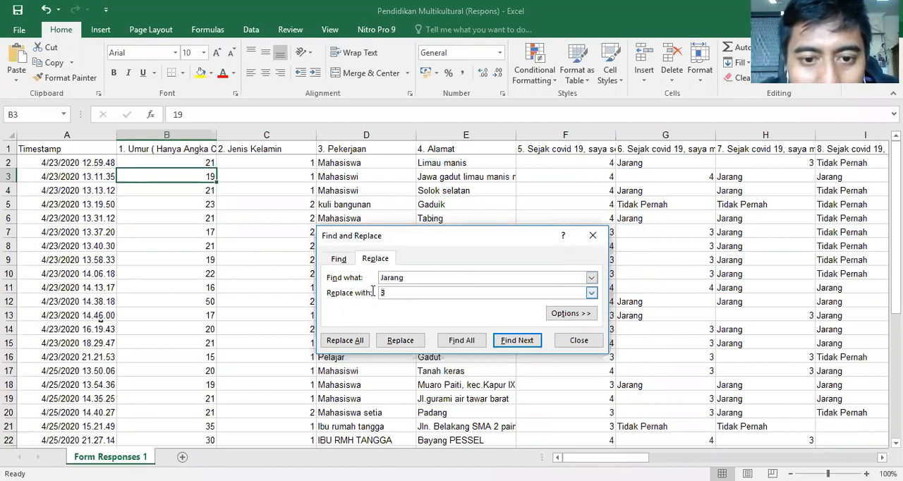
type("2")
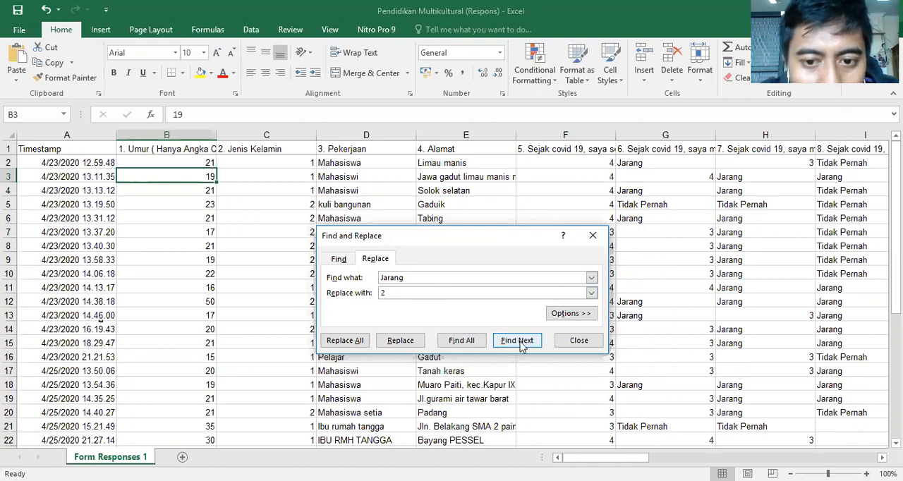
left_click(348, 341)
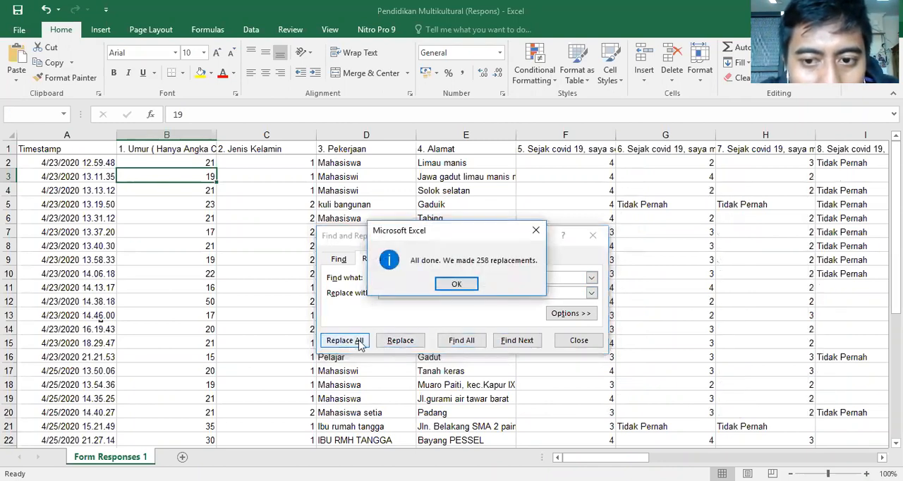
left_click(452, 284)
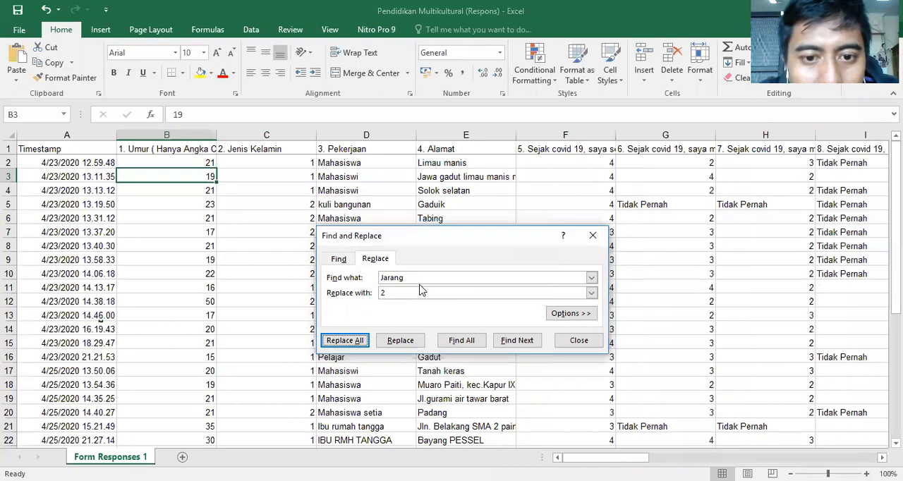
- Replace every Tidak Pernah answer in the response sheet with 1 and close Find and Replace
type("T")
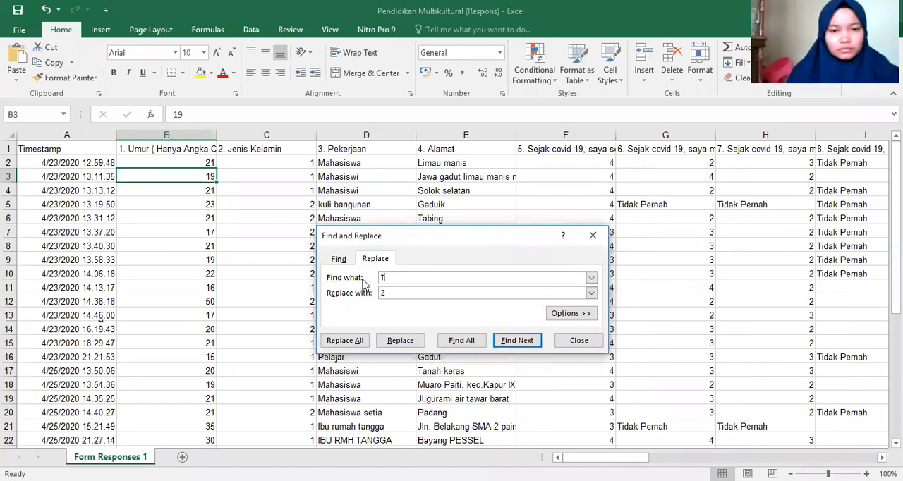
type("idak Pern")
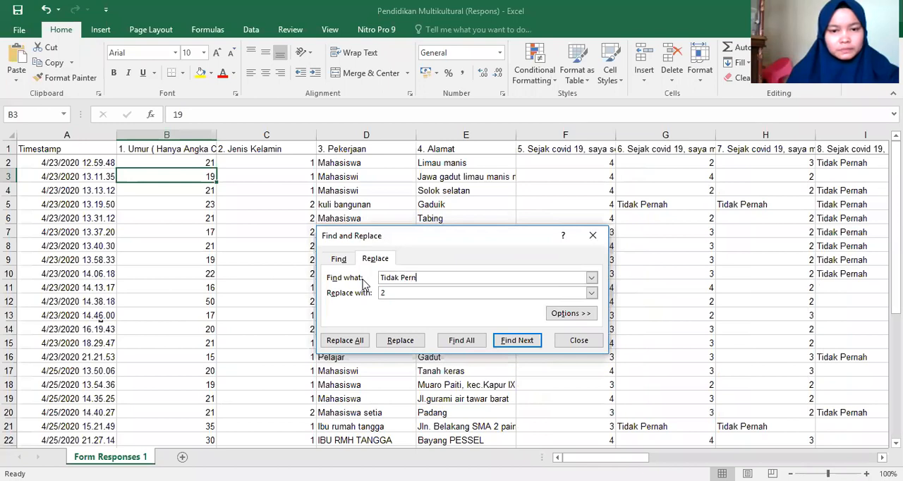
type("ah")
left_click(379, 294)
double_click(379, 294)
type("1")
left_click(351, 344)
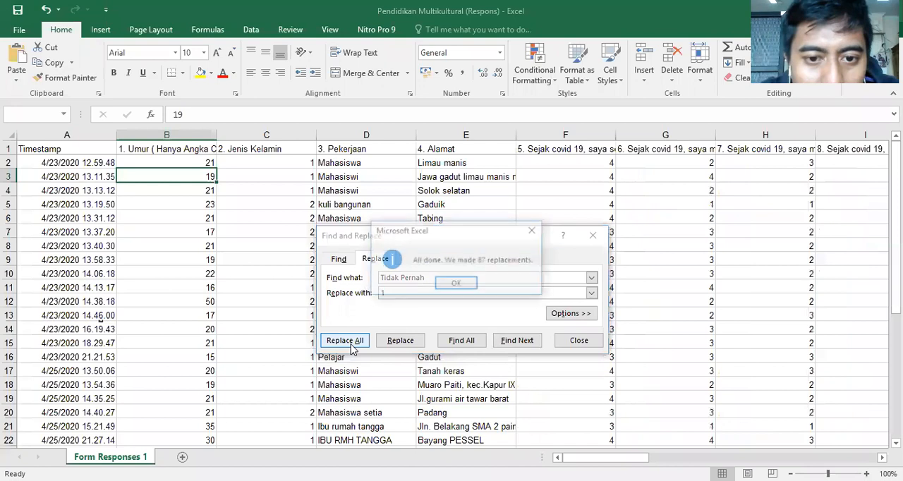
key("Return")
left_click(593, 236)
- Examine the numerically coded answers down to the last response row and across questions 8 to 15
scroll(666, 307, "down", 8)
scroll(843, 376, "up", 1)
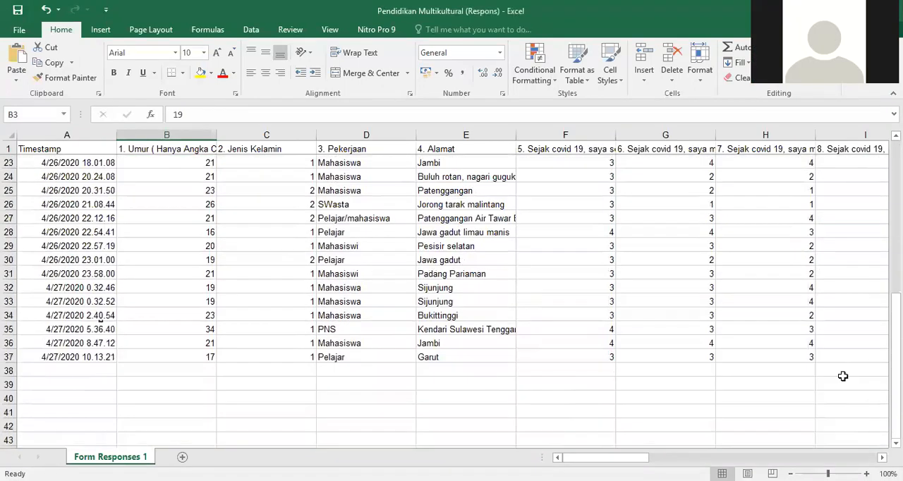
scroll(508, 244, "right", 8)
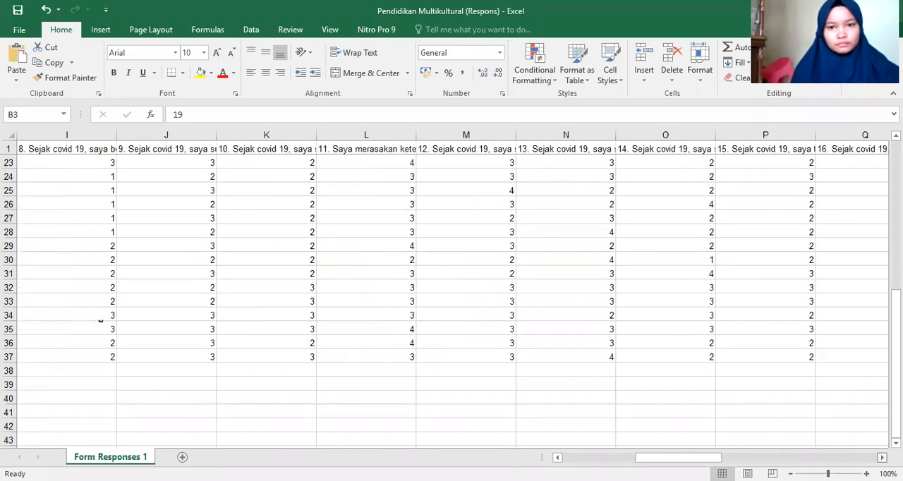
left_click(507, 244)
scroll(549, 250, "up", 7)
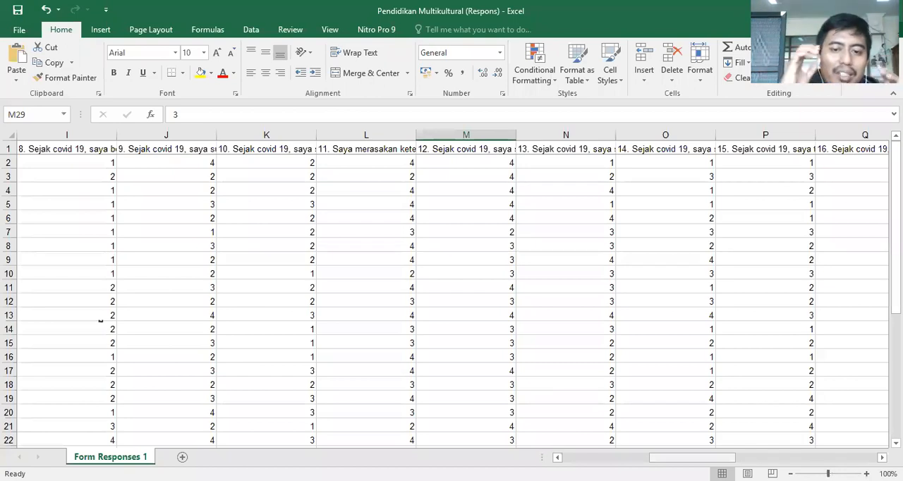
scroll(532, 273, "down", 3)
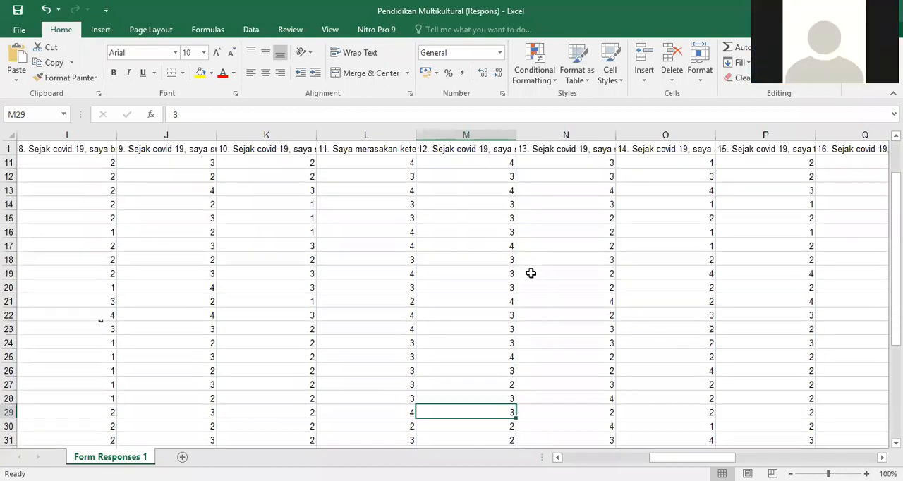
scroll(531, 273, "down", 6)
scroll(570, 323, "up", 9)
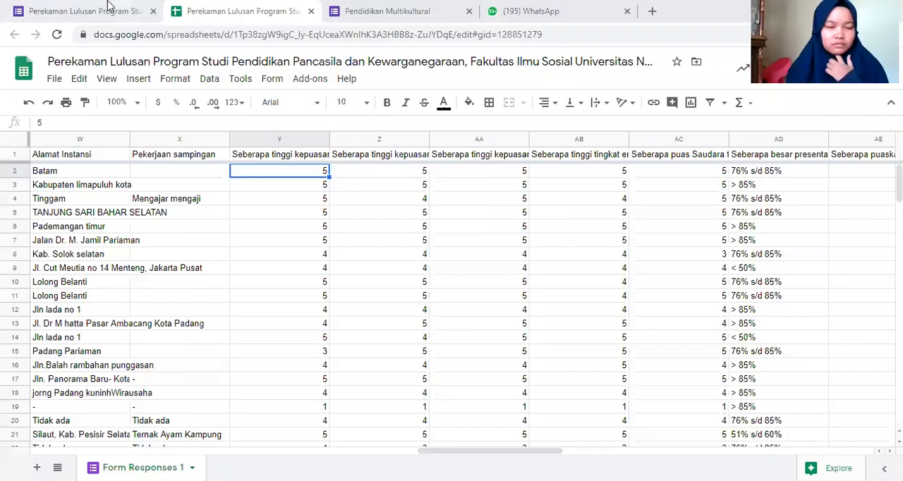
- Examine the Pendidikan Multikultural form's questions from number 5 through 19 and their Selalu, Sering, Jarang and Tidak Pernah options
left_click(108, 2)
left_click(260, 3)
left_click(342, 3)
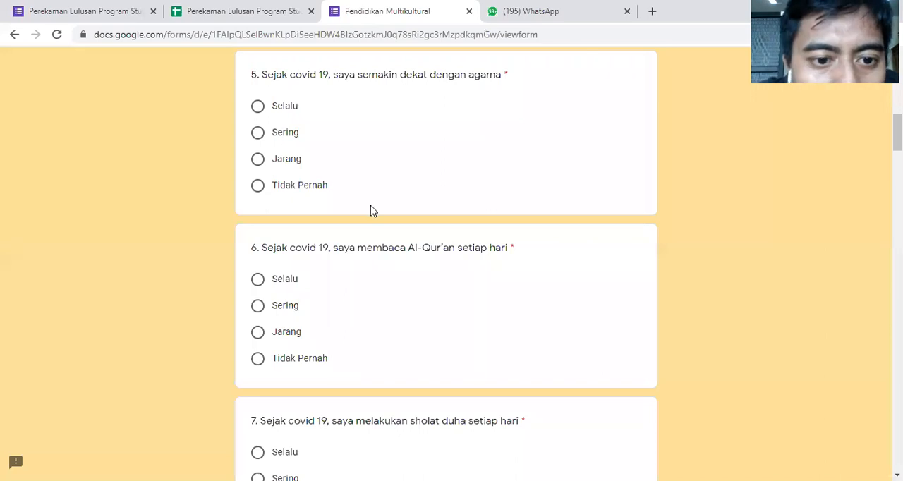
scroll(372, 211, "down", 20)
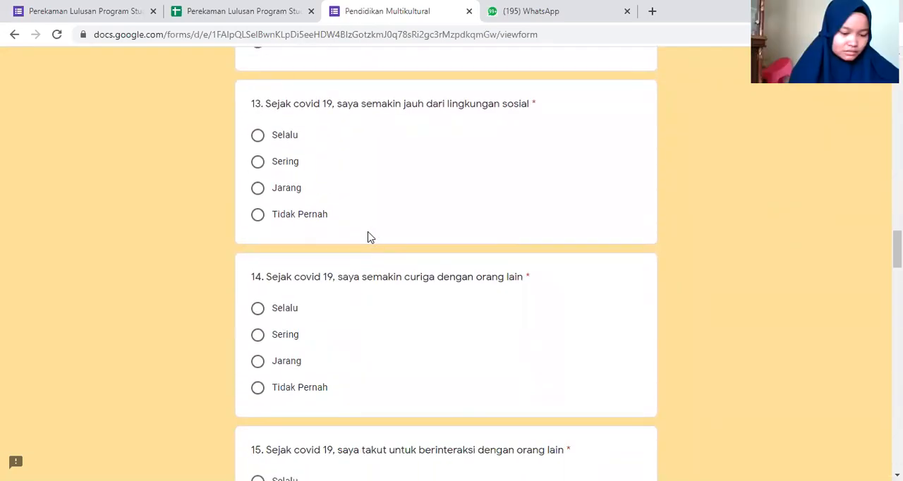
scroll(369, 236, "down", 5)
scroll(369, 236, "up", 4)
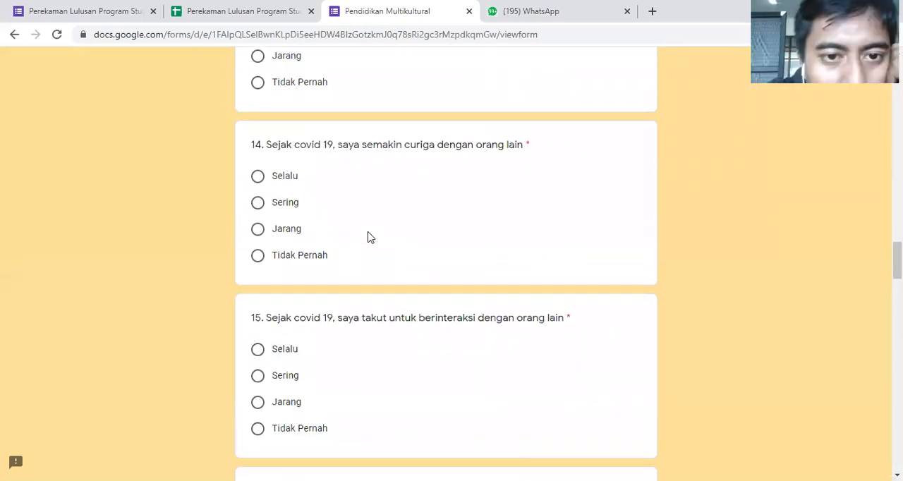
scroll(371, 238, "down", 1)
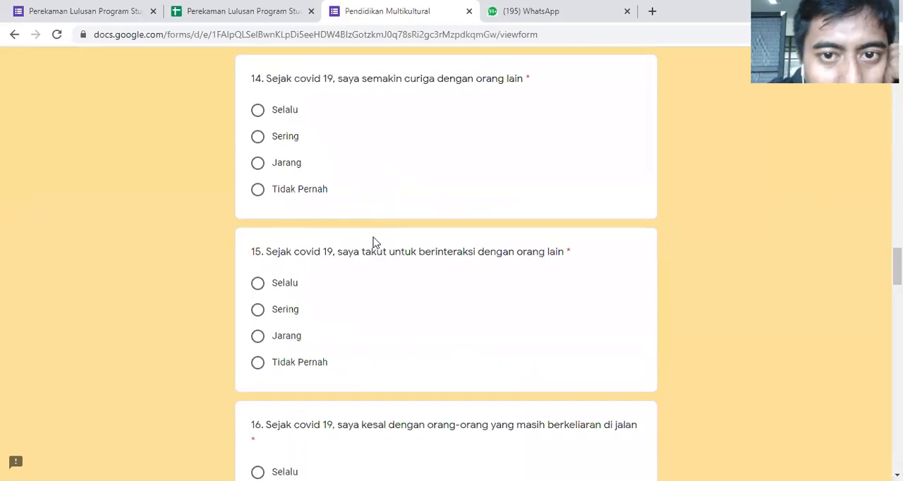
scroll(373, 244, "down", 1)
scroll(374, 244, "up", 3)
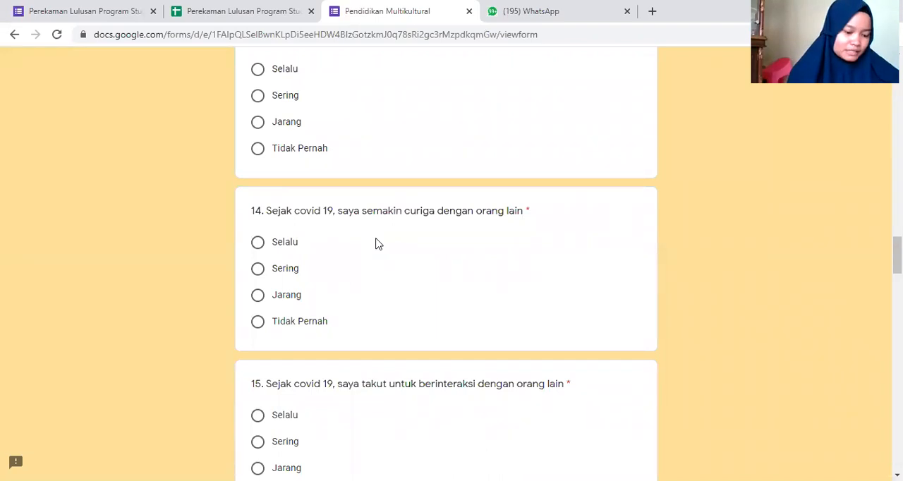
scroll(377, 244, "down", 3)
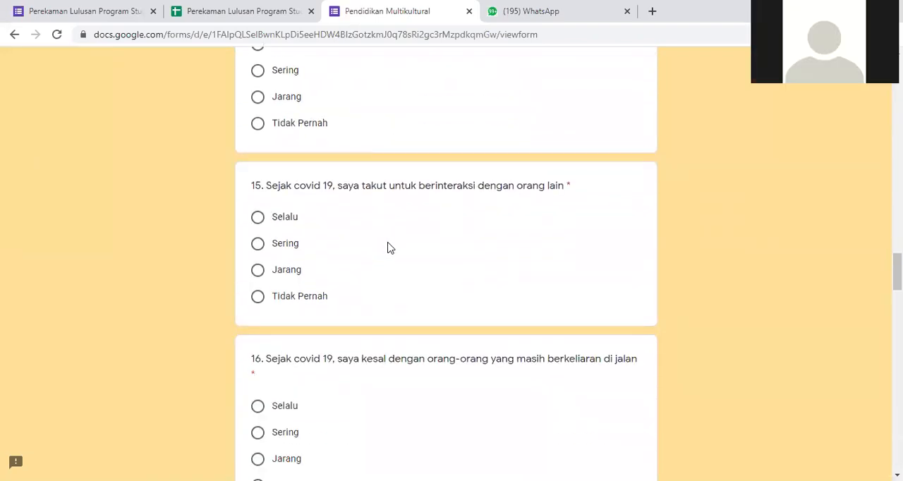
scroll(390, 248, "down", 3)
scroll(392, 250, "down", 6)
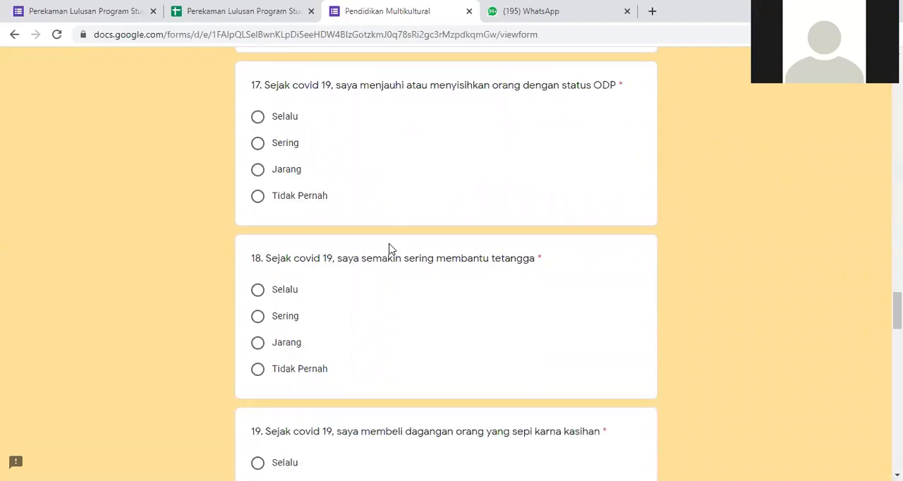
scroll(393, 249, "down", 3)
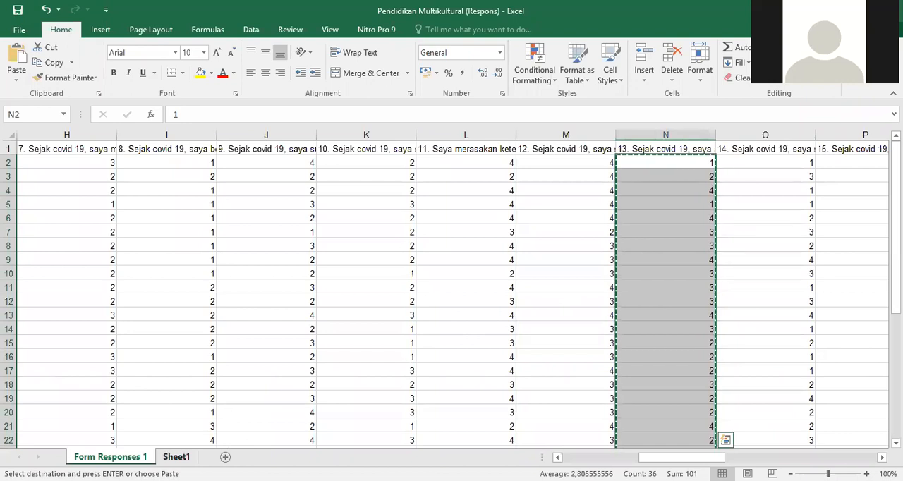
- Paste the copied question 13 codes into Sheet1 from cell A1 and check the column down to its last row
left_click(176, 456)
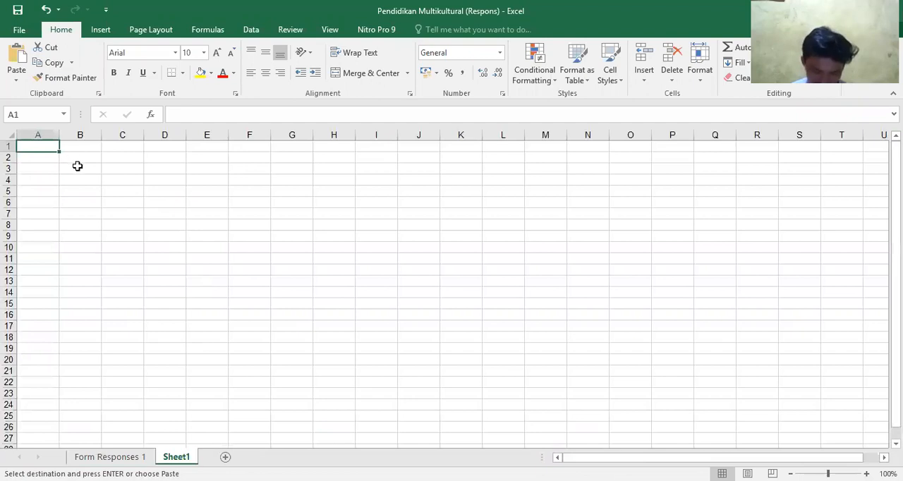
key("ctrl+v")
left_click(176, 184)
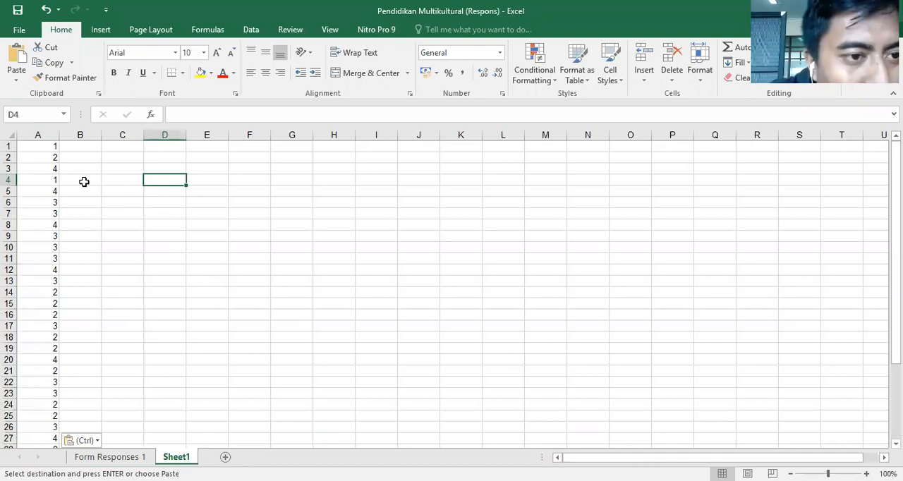
left_click(43, 147)
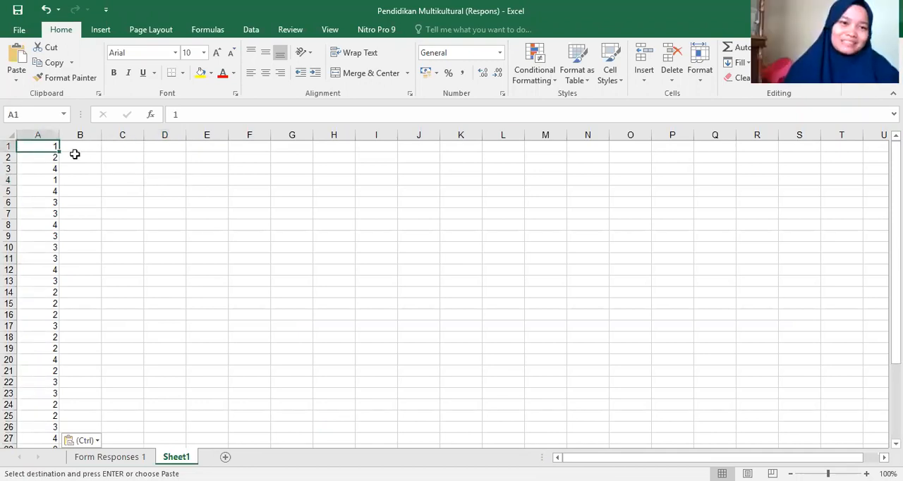
scroll(74, 299, "down", 3)
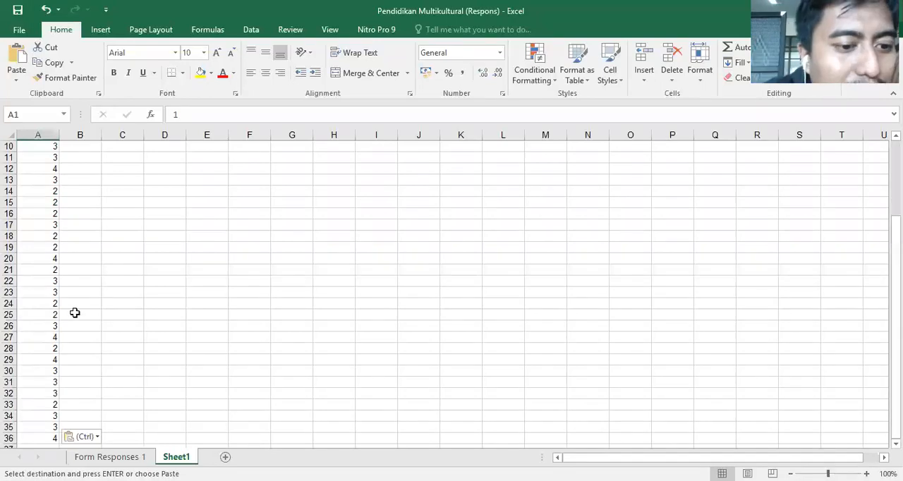
scroll(77, 302, "down", 4)
scroll(76, 302, "up", 6)
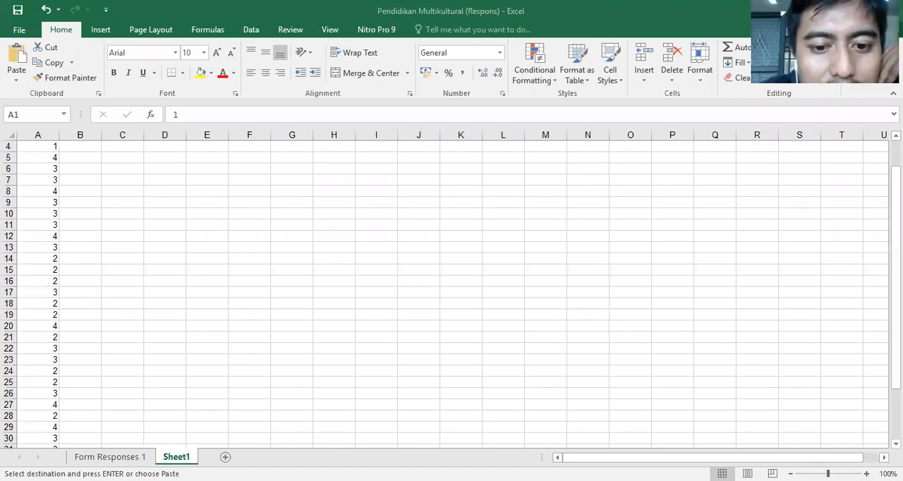
key("ctrl+v")
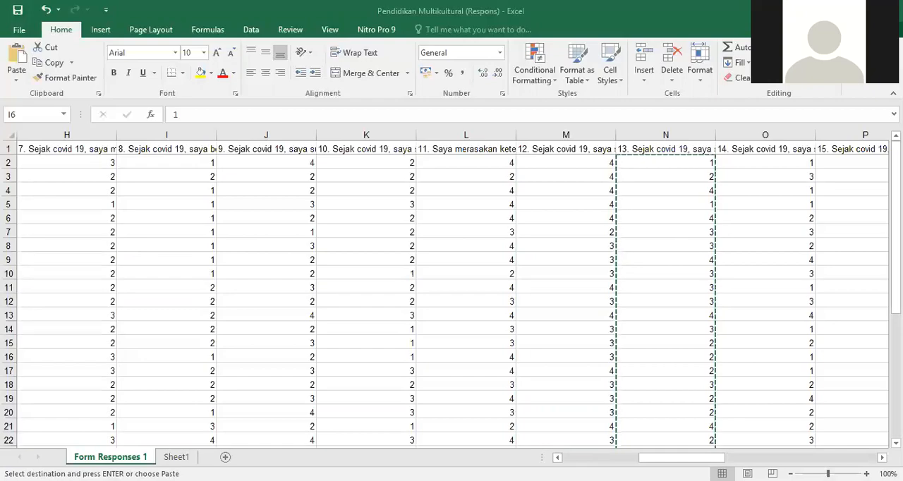
- Switch to the empty IBM SPSS Statistics Data Editor and show its Variable View
key("alt+Tab")
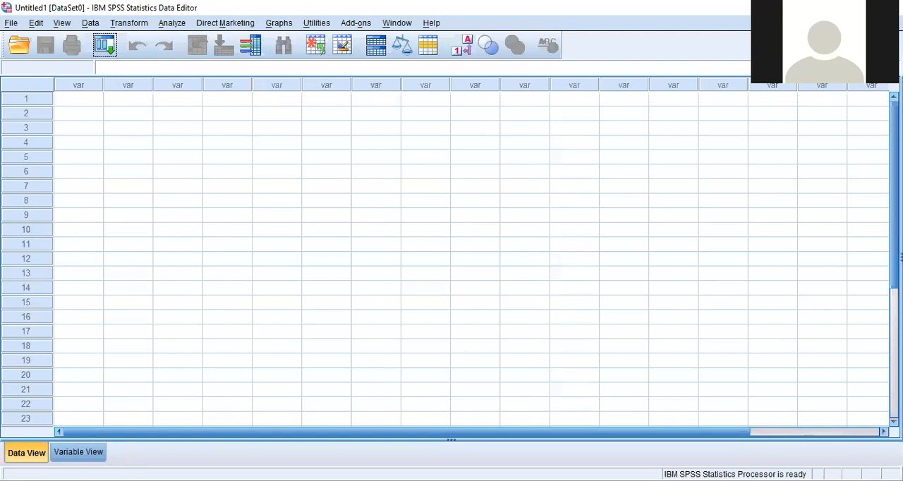
left_click(74, 455)
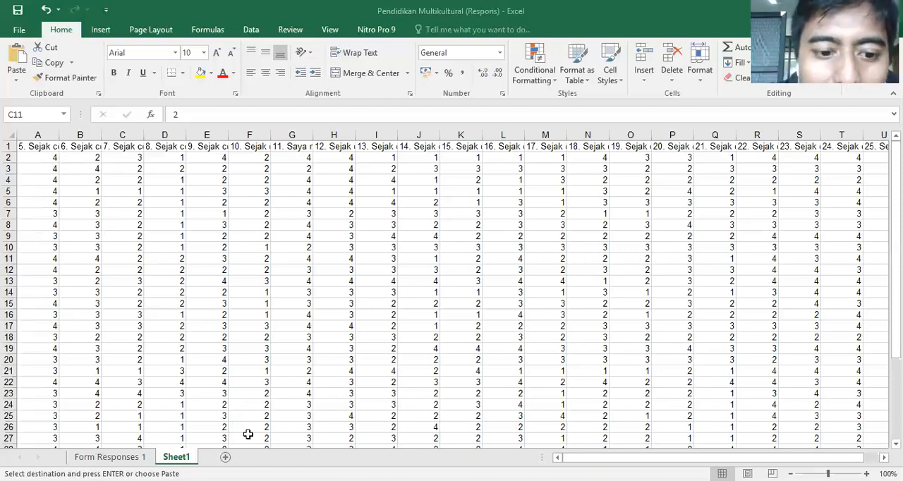
- Paste the copied coded answer columns, starting with question 5 and including their headers, into Sheet1 of the Excel workbook
scroll(123, 208, "down", 6)
scroll(124, 208, "up", 2)
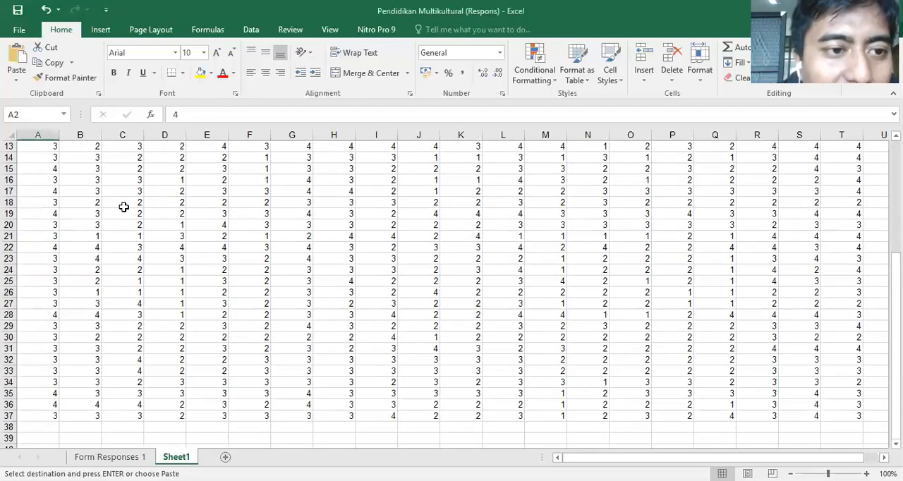
scroll(56, 165, "up", 4)
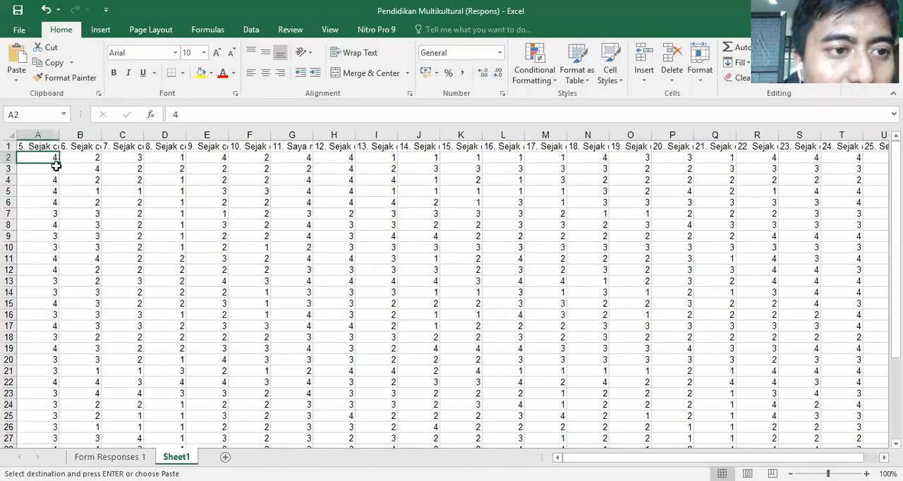
type("4")
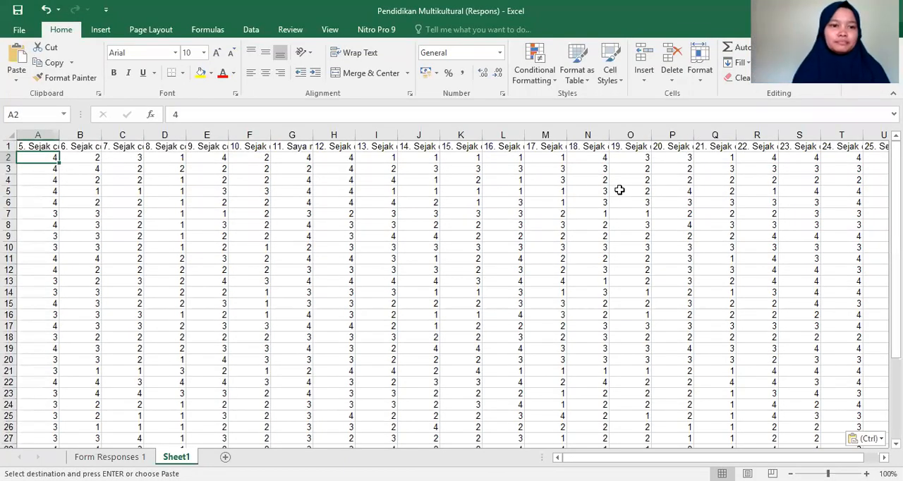
- Compare the copied question columns in Form Responses 1 with the pasted data in Sheet1 down to the last row
left_click(129, 456)
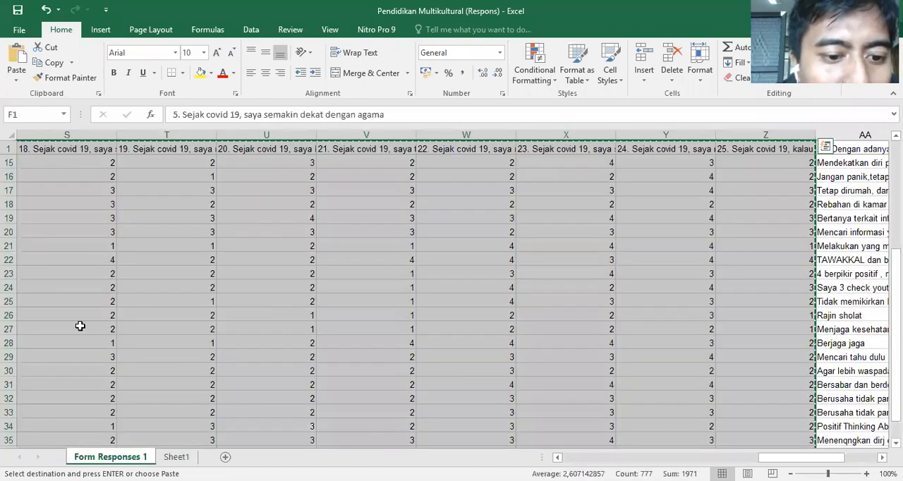
left_click(177, 456)
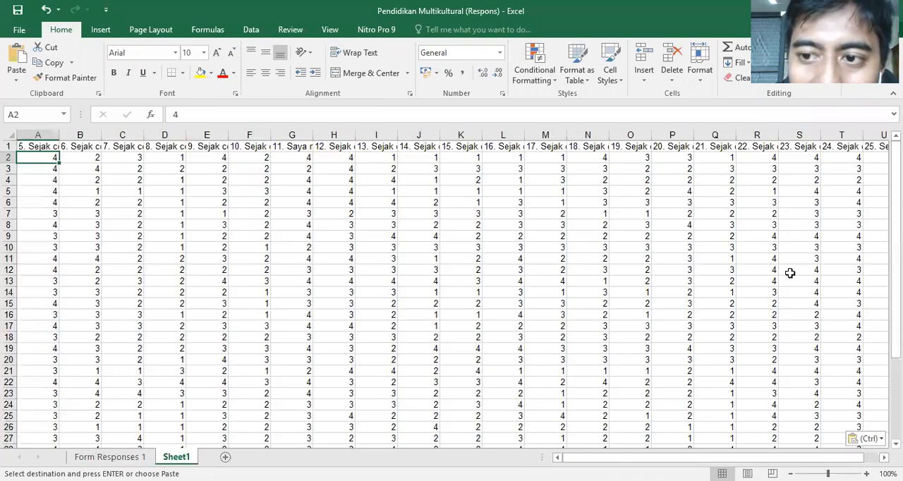
scroll(772, 392, "down", 3)
scroll(772, 392, "down", 4)
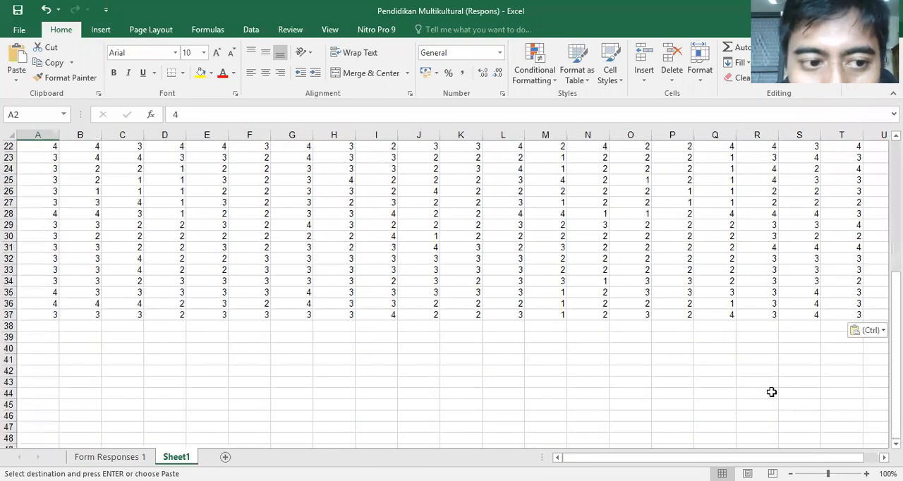
scroll(772, 392, "up", 7)
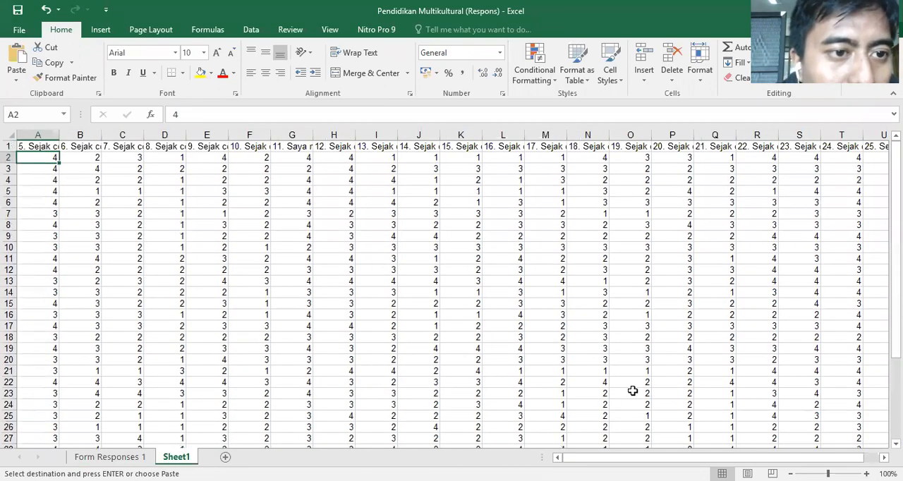
- Save the workbook under the name survey 1 as an Excel Workbook on the DATA (D:) drive
left_click(26, 33)
left_click(40, 162)
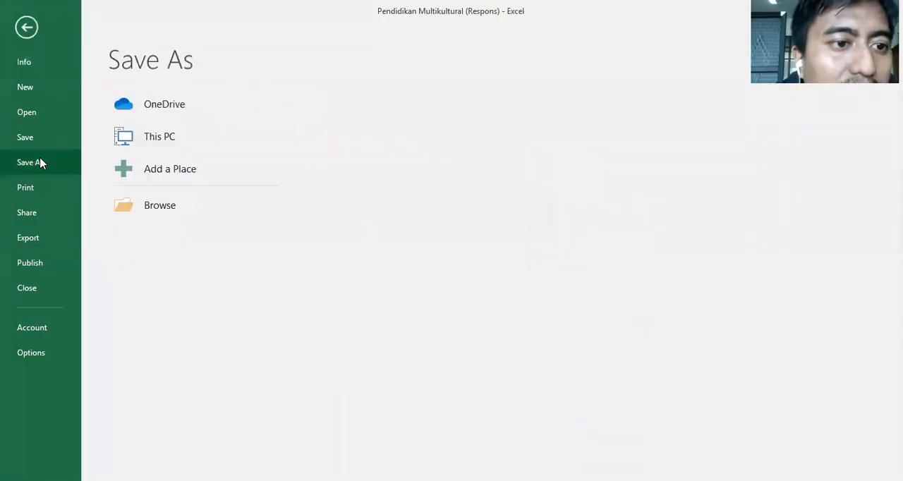
left_click(129, 207)
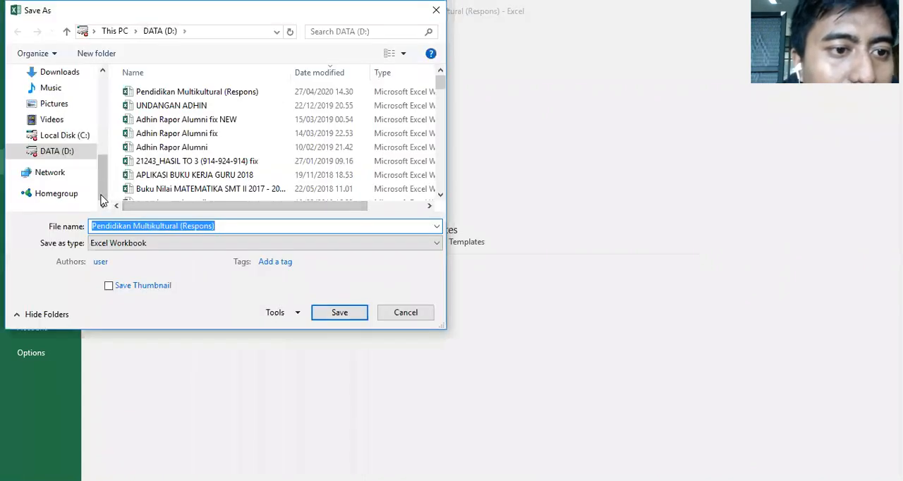
left_click(70, 154)
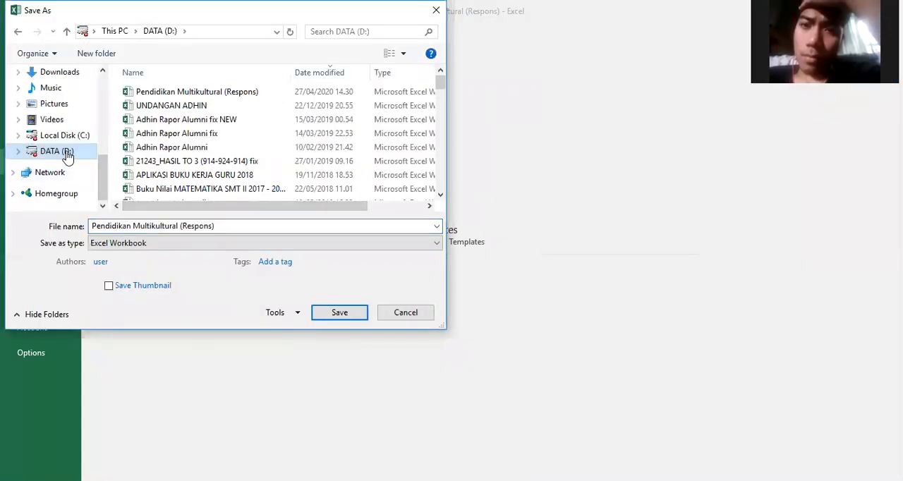
triple_click(232, 228)
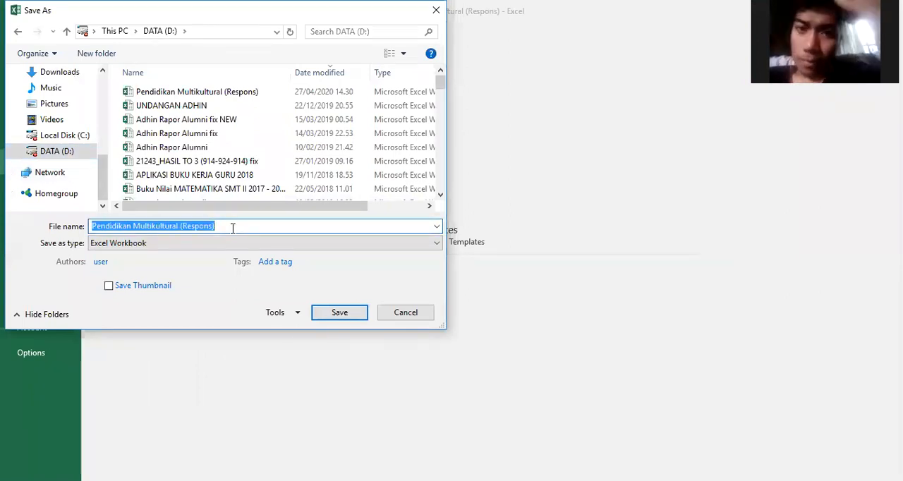
type("survey 1")
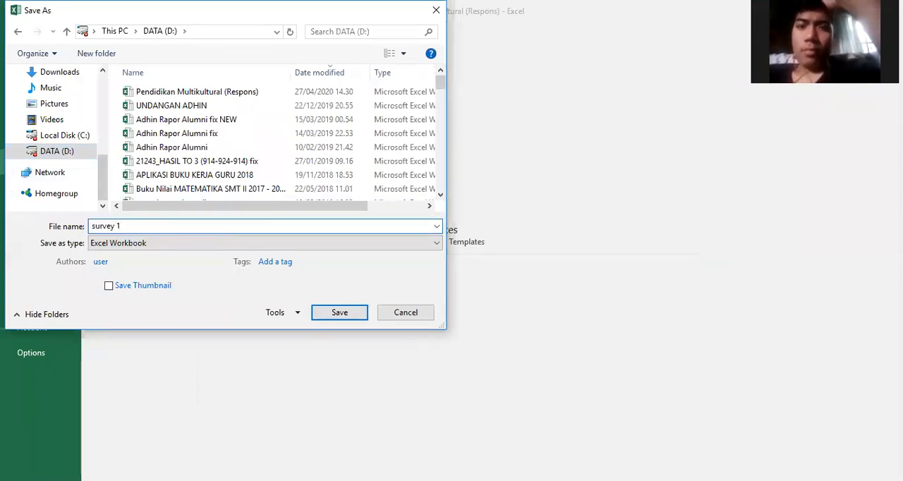
left_click(325, 315)
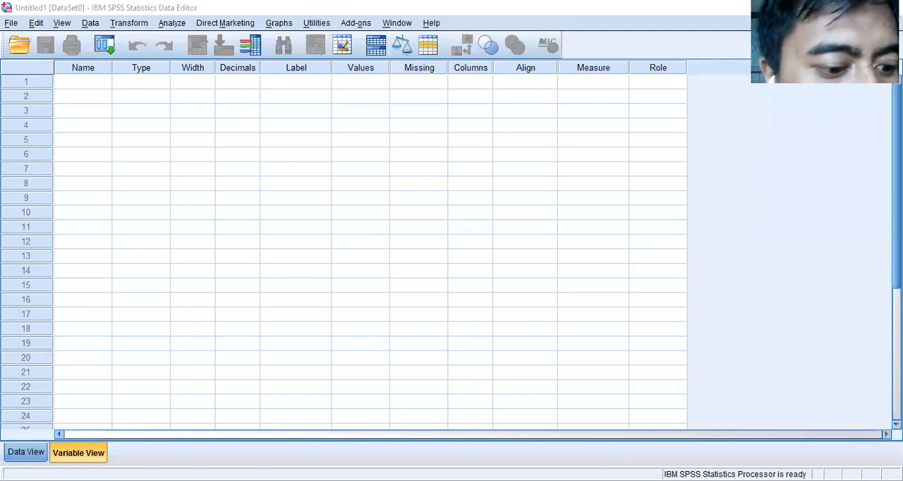
- Compare the empty Data View and Variable View in SPSS, ending on the first variable's Name cell
left_click(26, 453)
left_click(70, 457)
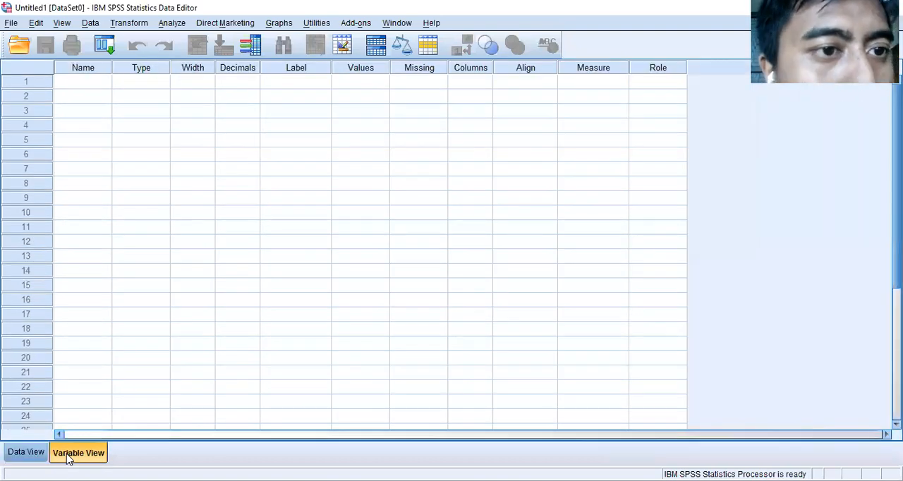
left_click(26, 452)
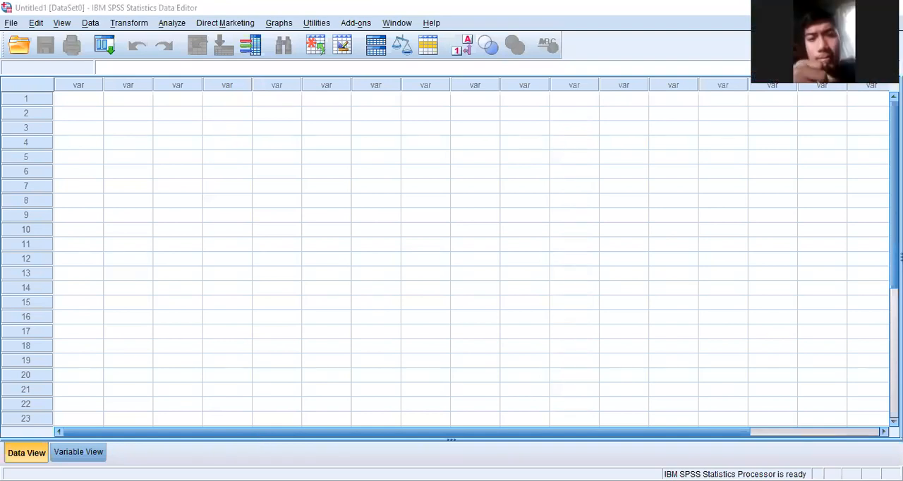
left_click(101, 455)
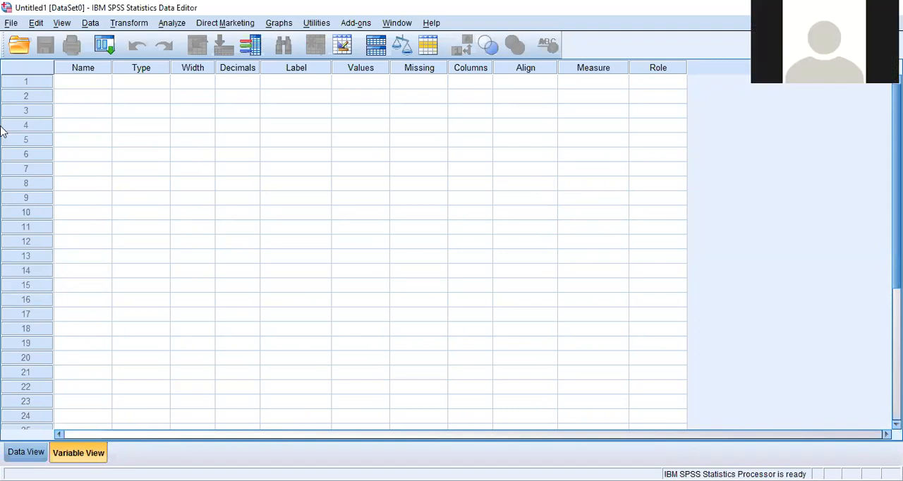
left_click(106, 83)
left_click(99, 101)
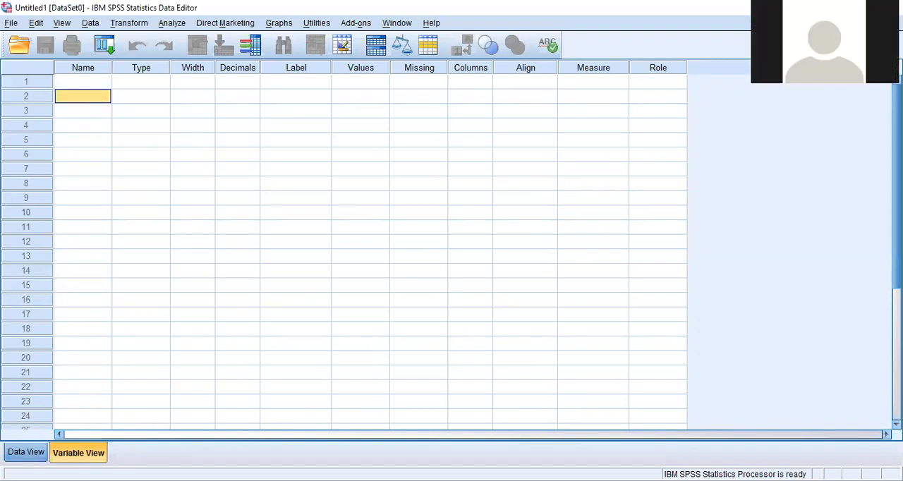
left_click(26, 453)
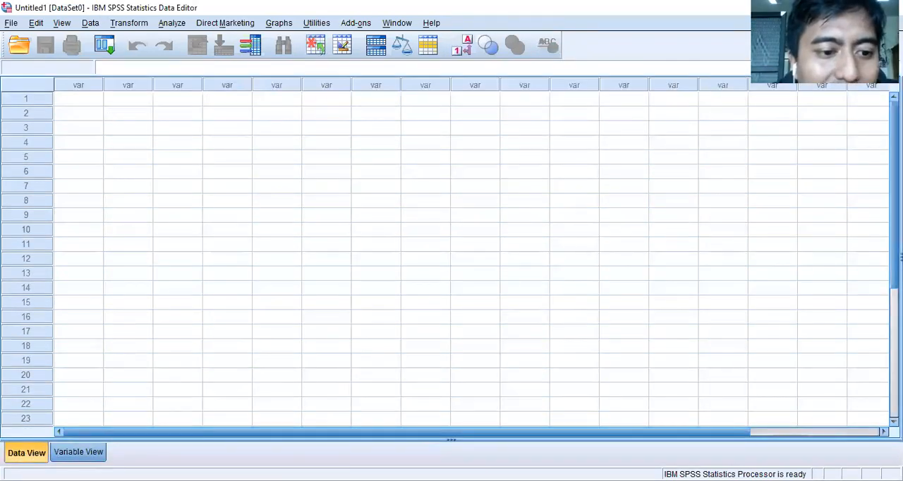
left_click(78, 452)
left_click(97, 84)
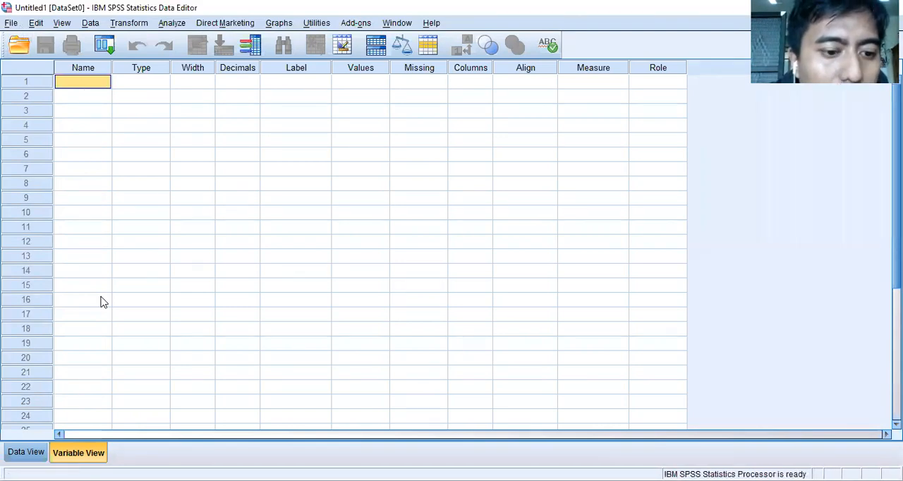
- Start opening a data file in SPSS with the file type set to Excel (*.xls, *.xlsx, *.xlsm)
left_click(26, 452)
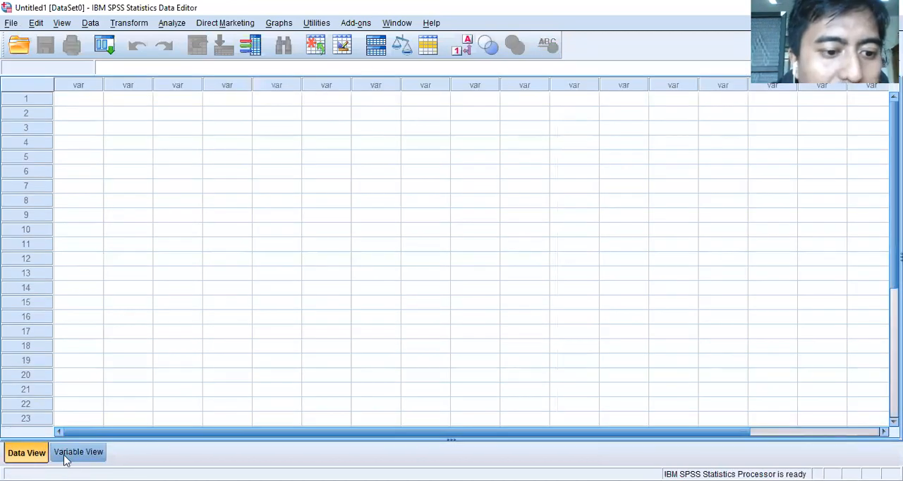
left_click(66, 455)
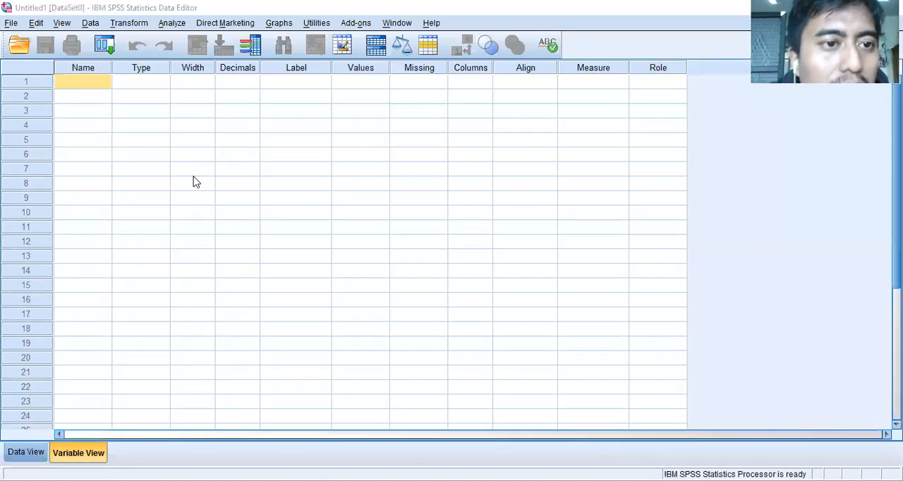
left_click(11, 24)
mouse_move(69, 56)
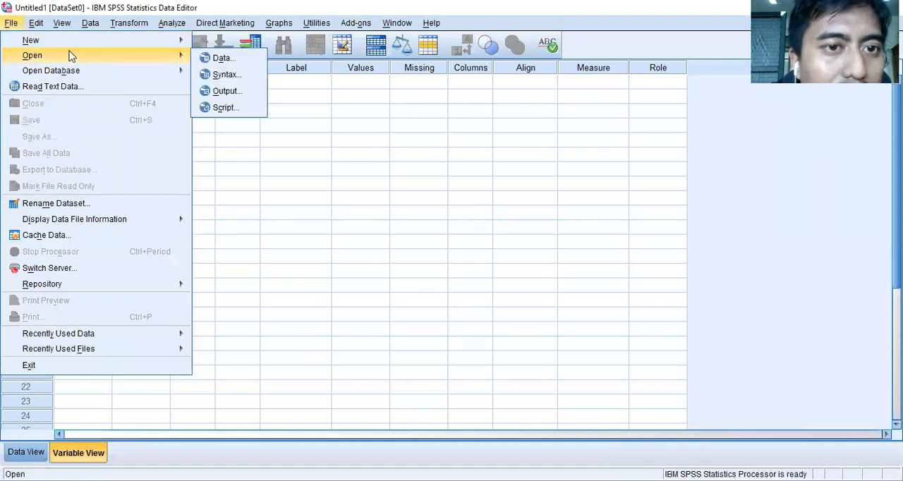
left_click(230, 62)
left_click(370, 295)
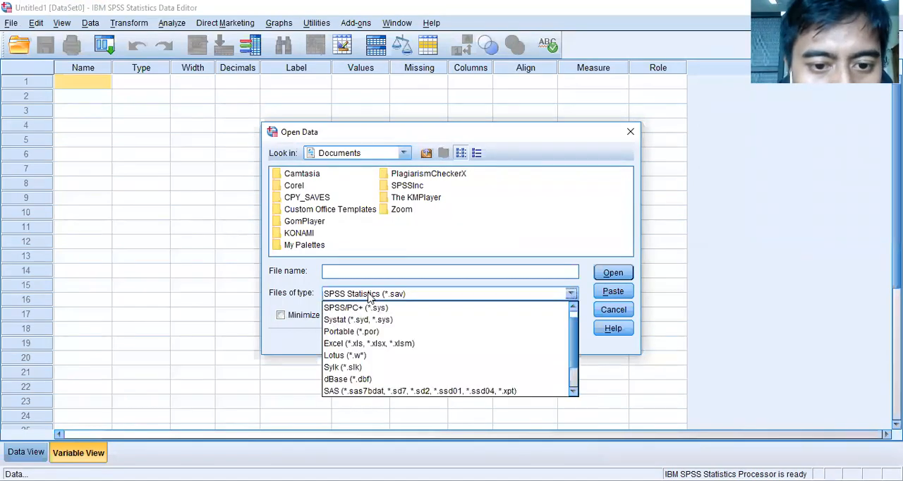
left_click(395, 343)
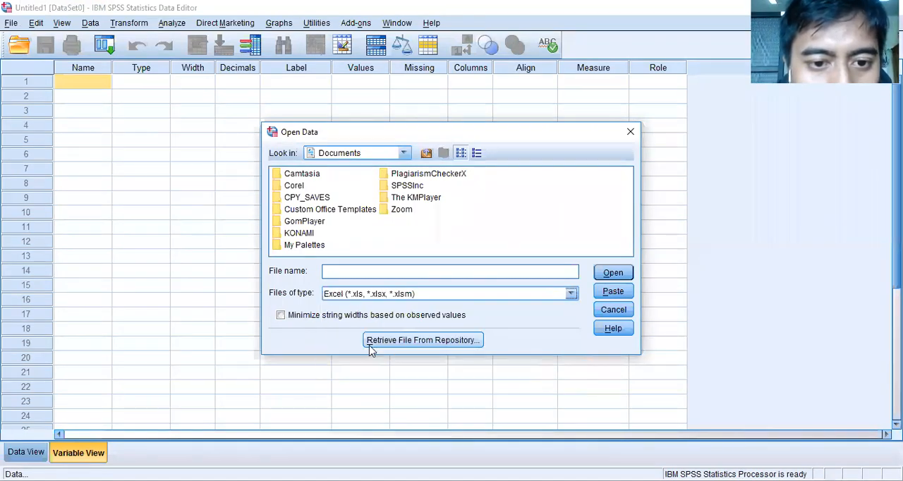
- Choose survey 1.xlsx on the DATA (D:) drive as the Excel data source
left_click(401, 153)
scroll(381, 205, "down", 2)
scroll(381, 210, "up", 1)
left_click(365, 226)
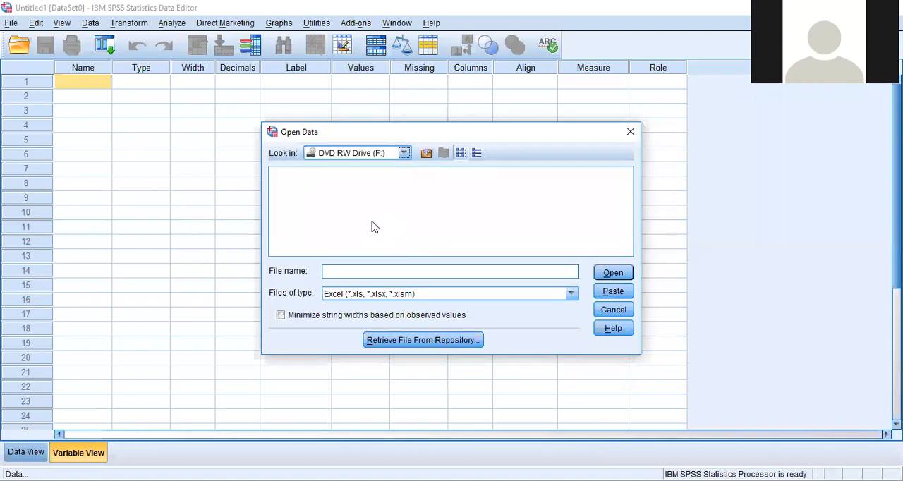
left_click(403, 154)
left_click(369, 180)
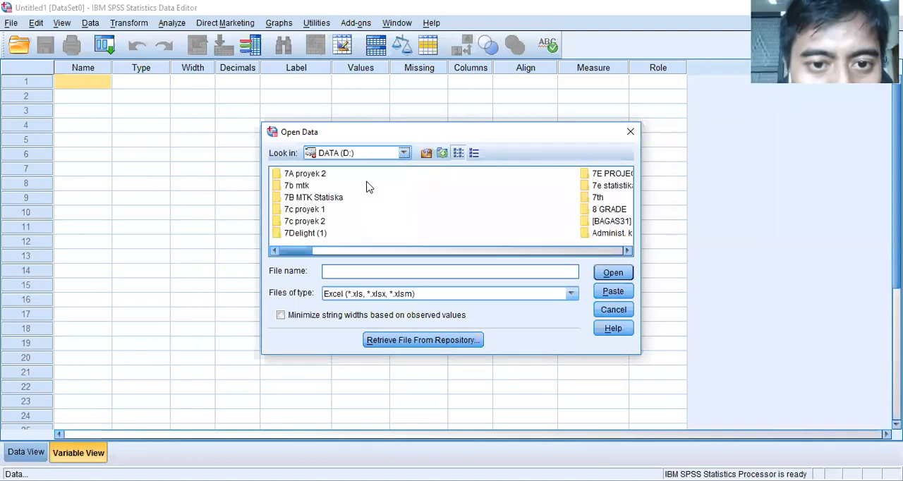
scroll(392, 200, "down", 8)
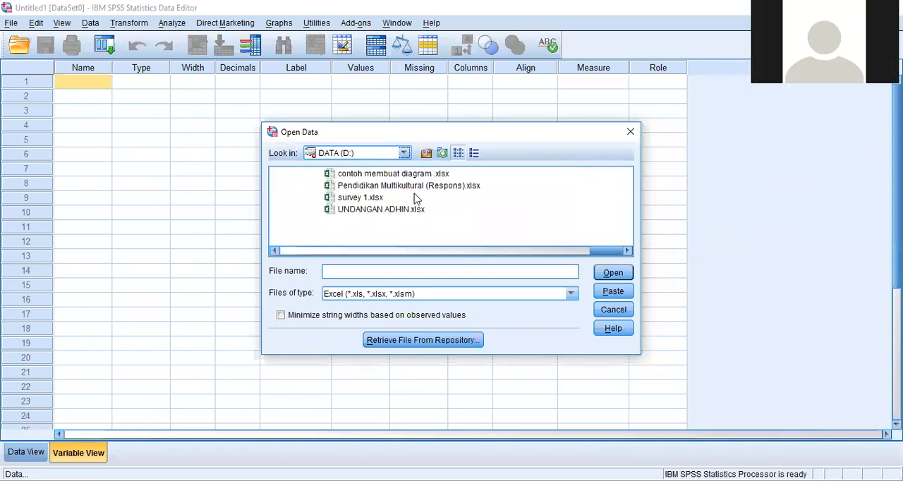
double_click(374, 198)
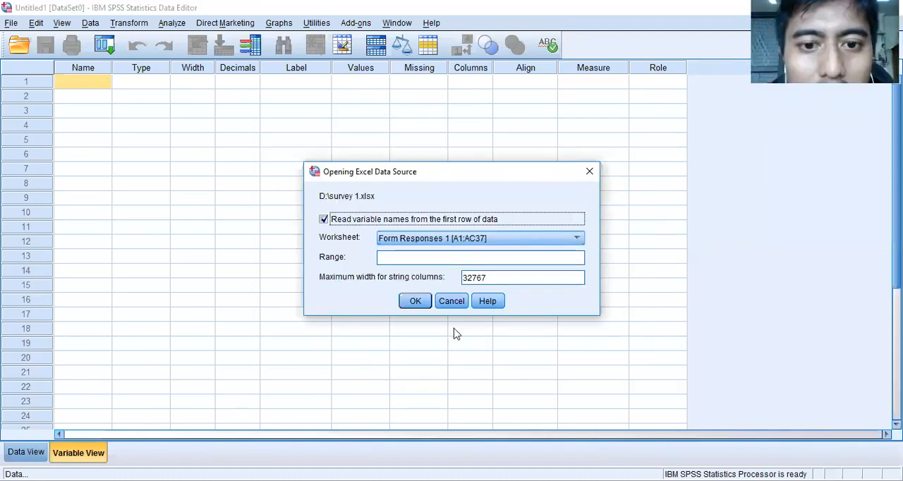
- Import worksheet Sheet1 [A1:U37], reading variable names from the first row of data
left_click(440, 240)
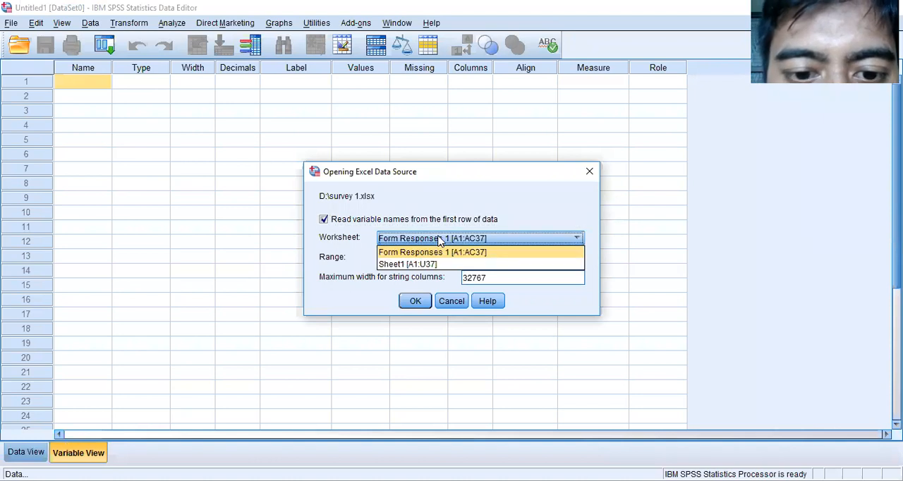
left_click(430, 264)
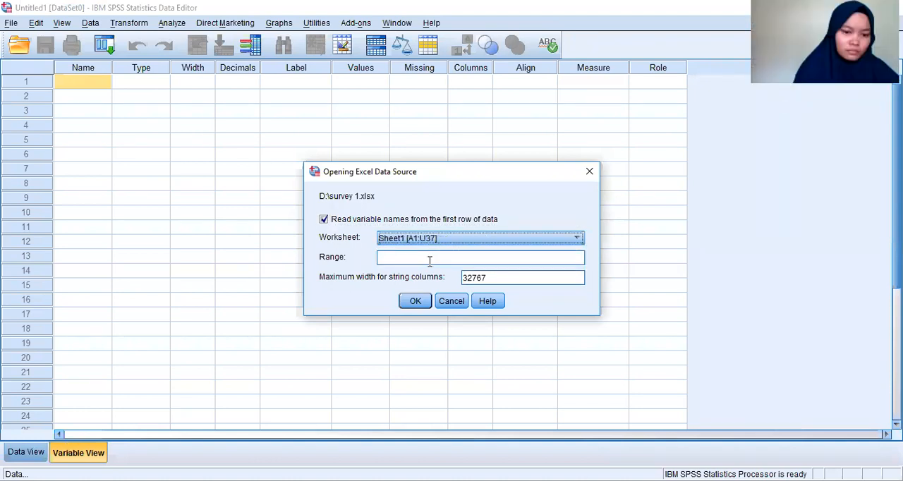
left_click(429, 262)
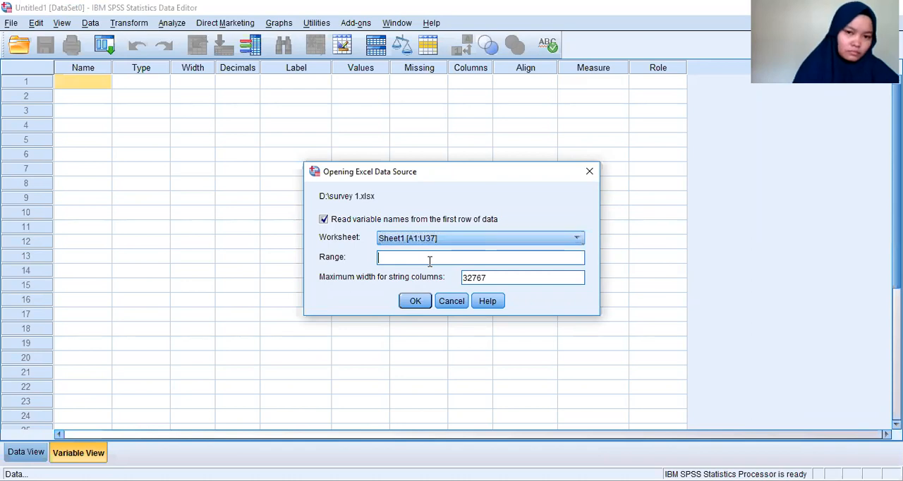
left_click(416, 302)
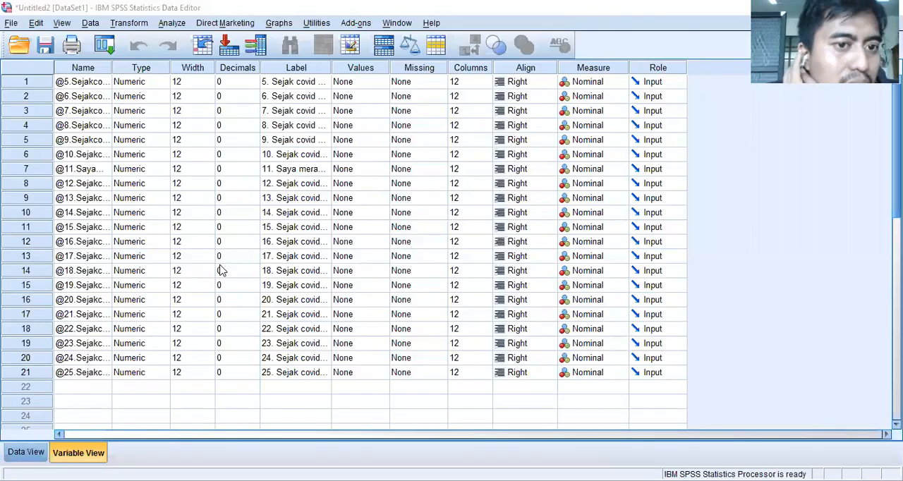
- Check the imported variable list, and examine the answers in Data View down to the last case and across to question 25
scroll(274, 134, "down", 4)
scroll(276, 144, "up", 4)
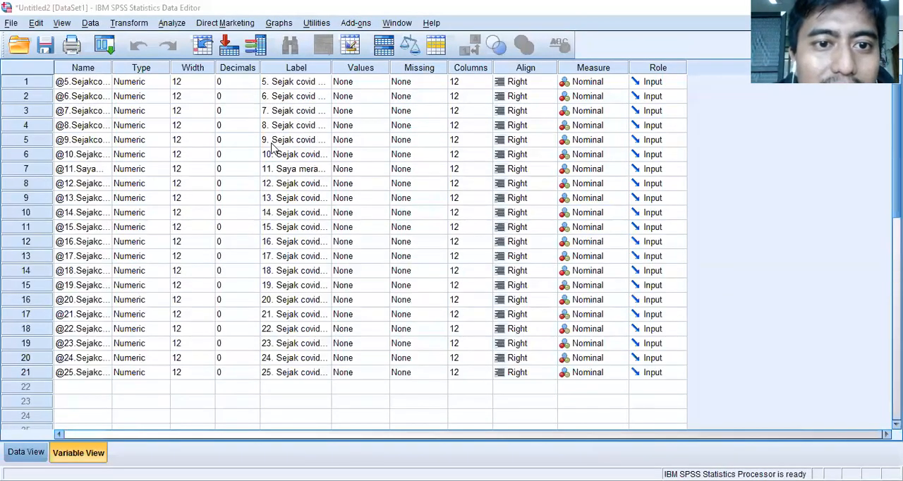
left_click(293, 95)
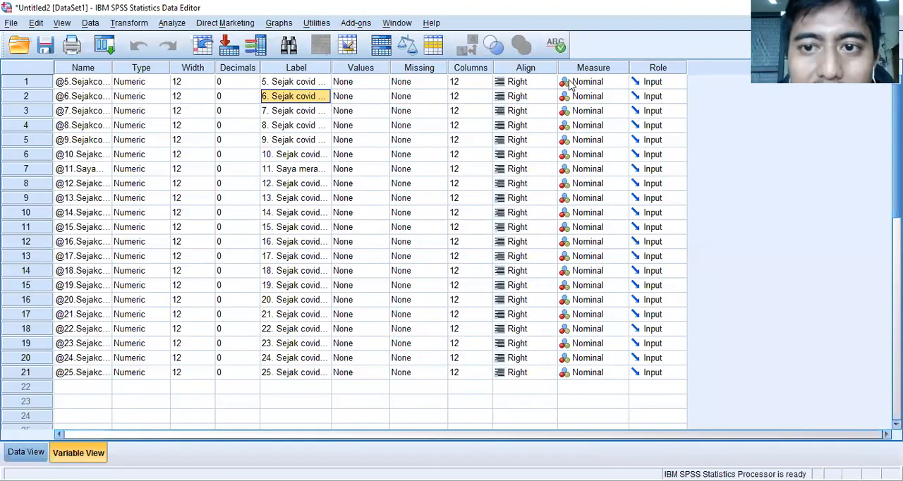
left_click(27, 452)
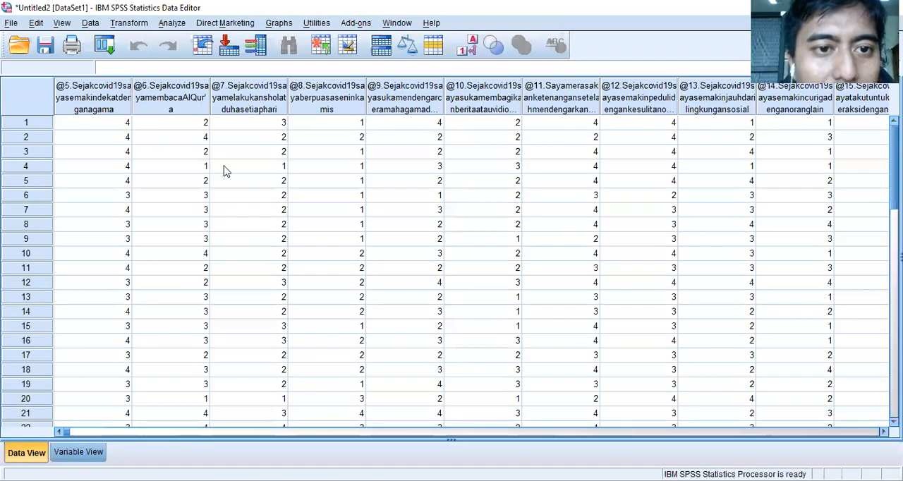
scroll(191, 159, "down", 8)
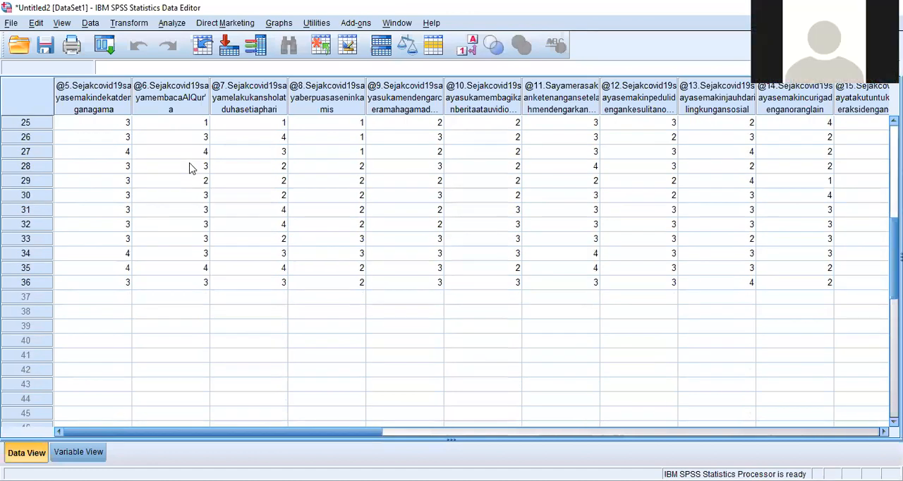
scroll(239, 245, "up", 7)
scroll(239, 245, "up", 1)
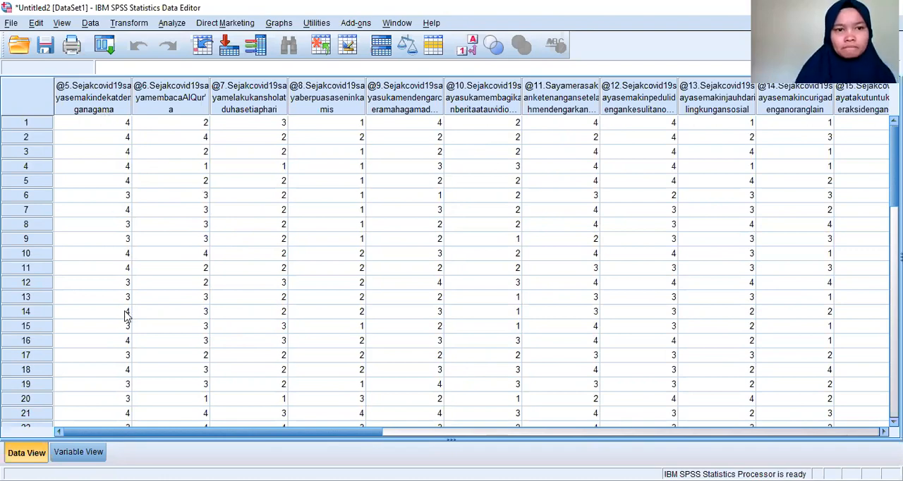
left_click_drag(149, 430, 318, 422)
scroll(318, 427, "right", 3)
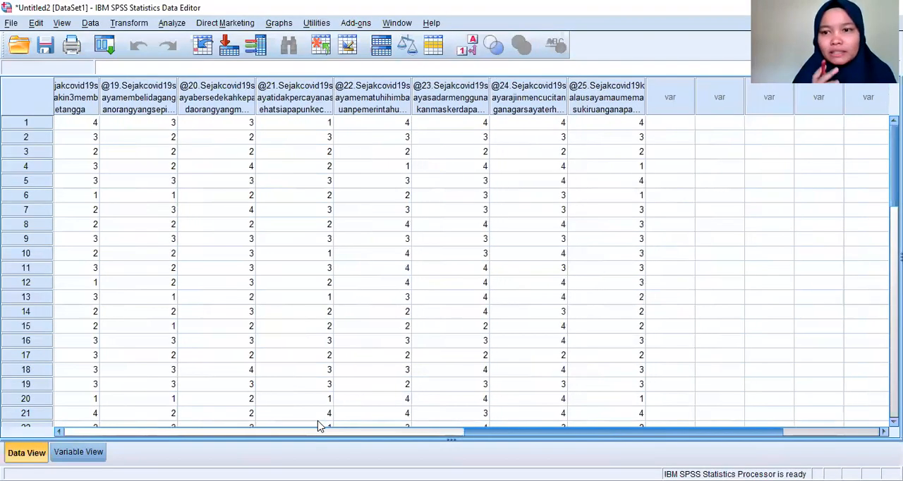
scroll(318, 426, "left", 6)
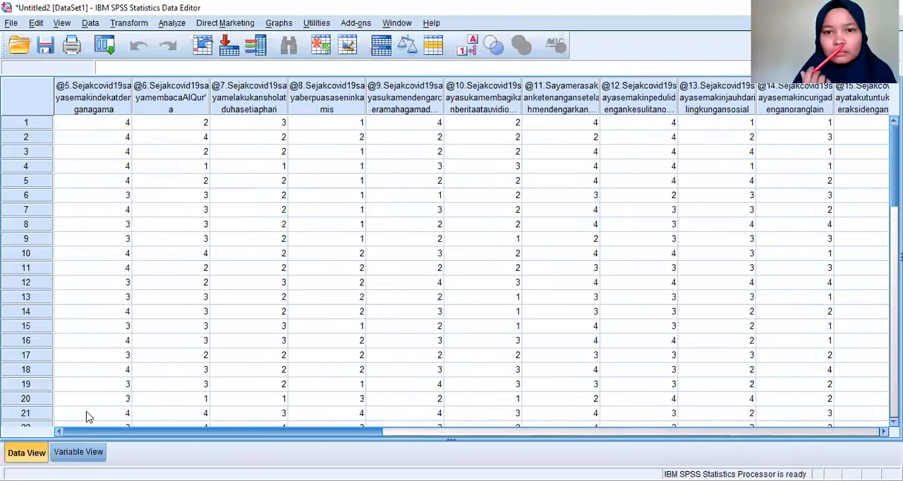
- Compare the question columns in Data View with the variable names listed in Variable View, also viewing the available legacy graph types
left_click(88, 453)
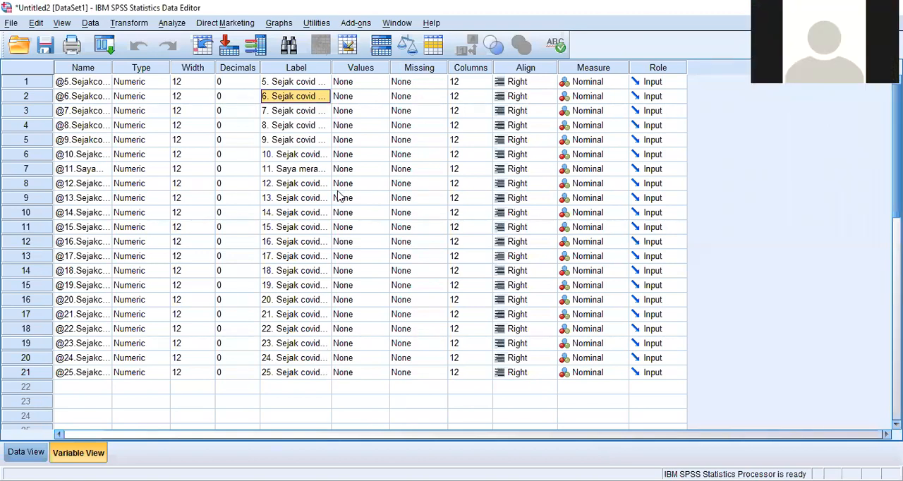
left_click(44, 451)
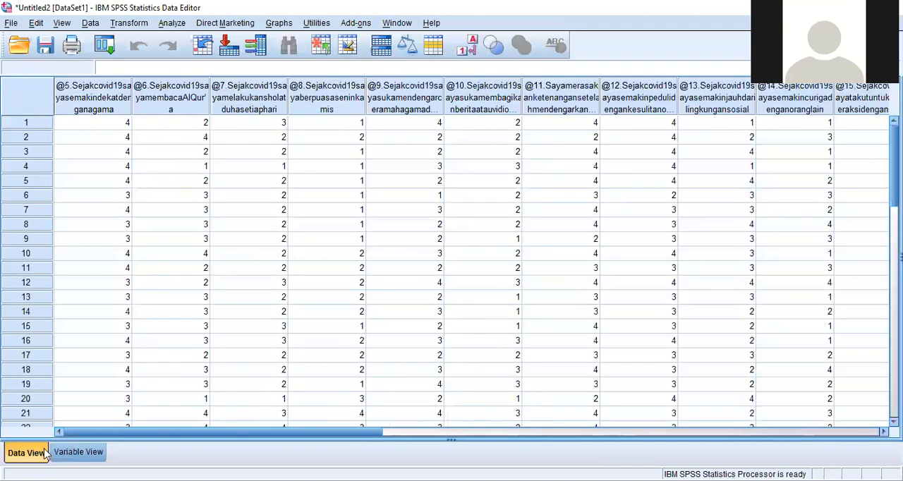
left_click(281, 24)
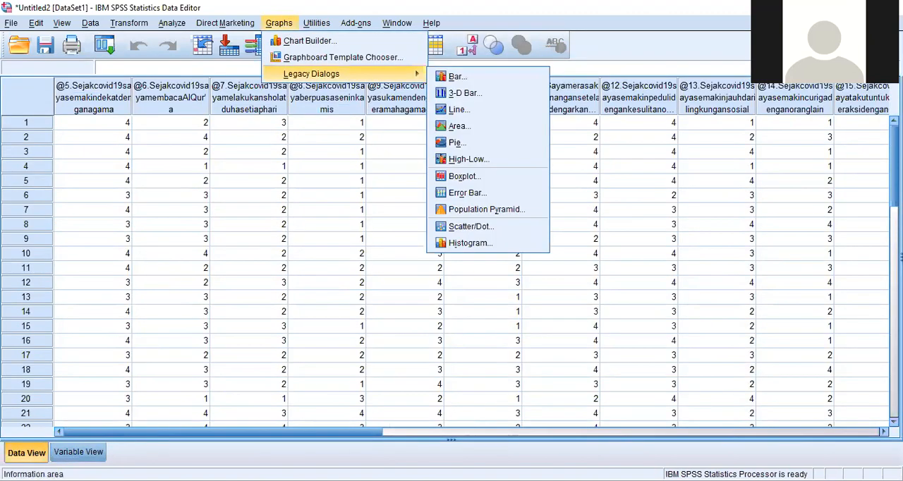
left_click(77, 453)
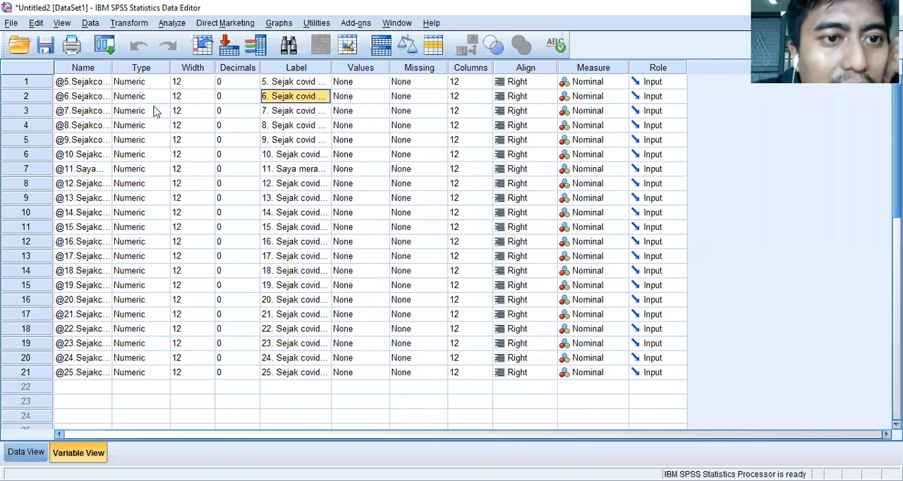
left_click(24, 450)
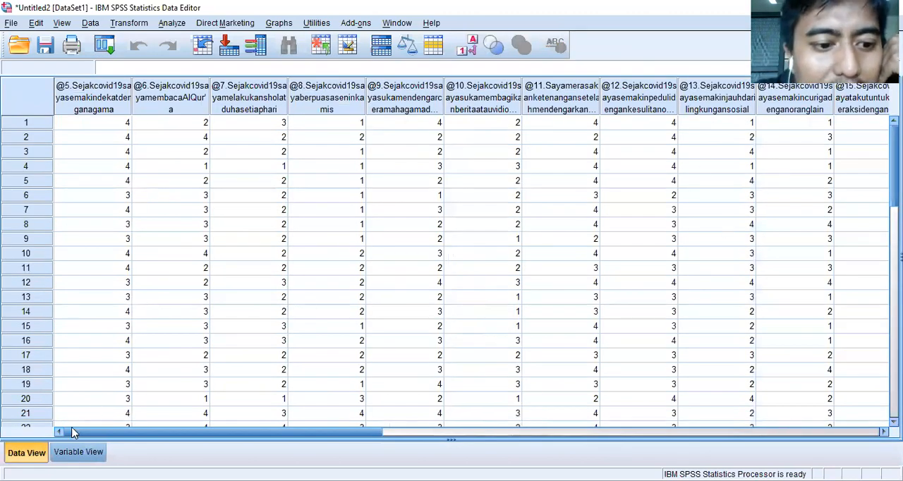
left_click(78, 452)
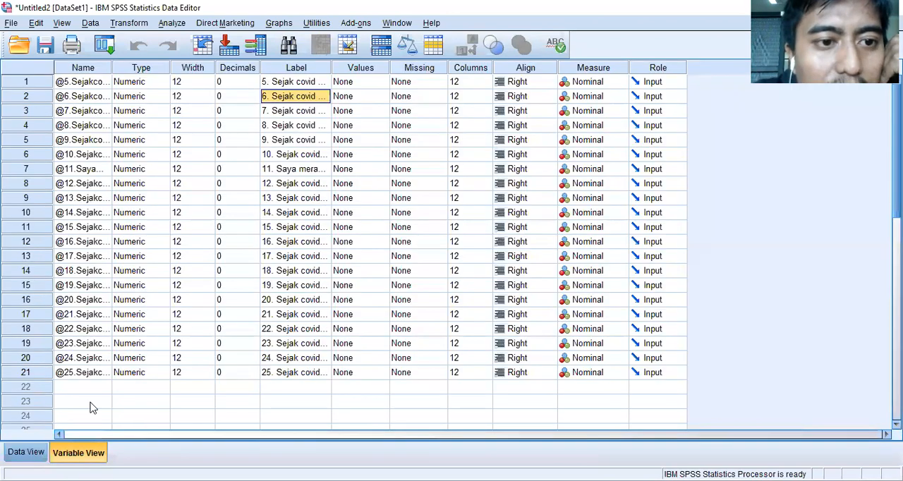
left_click(97, 83)
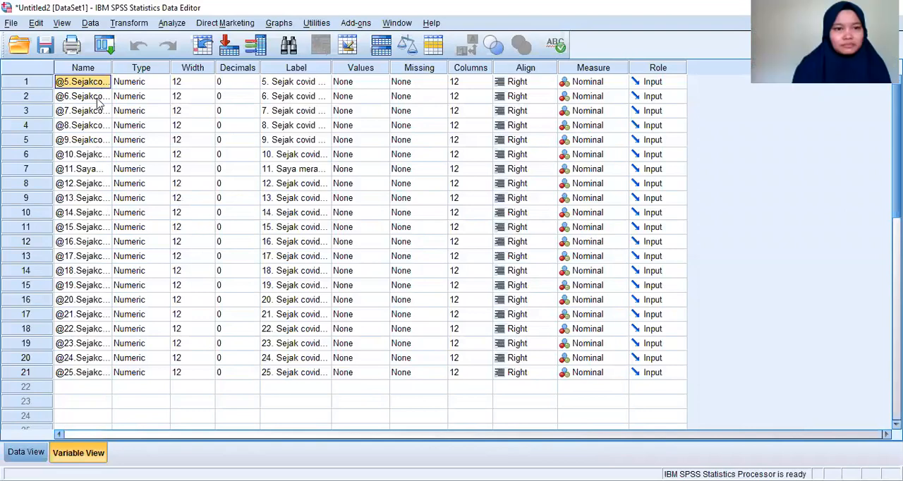
left_click(98, 98)
left_click(98, 140)
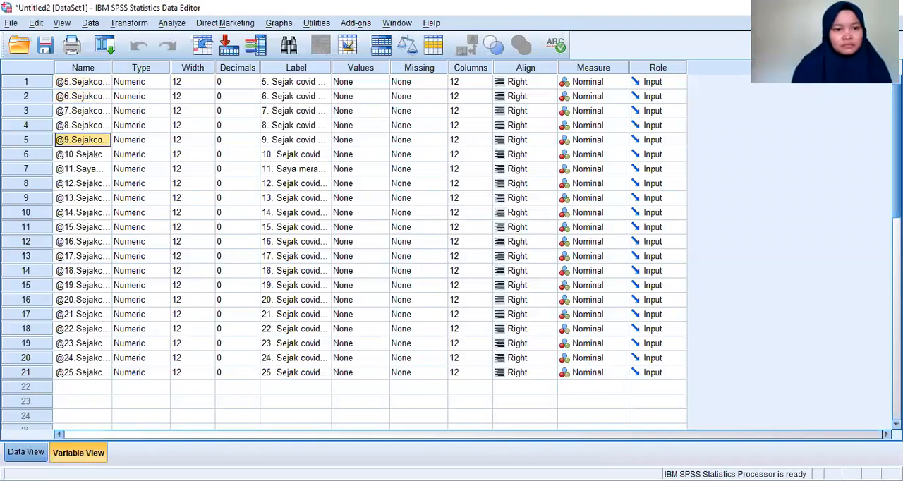
left_click(33, 454)
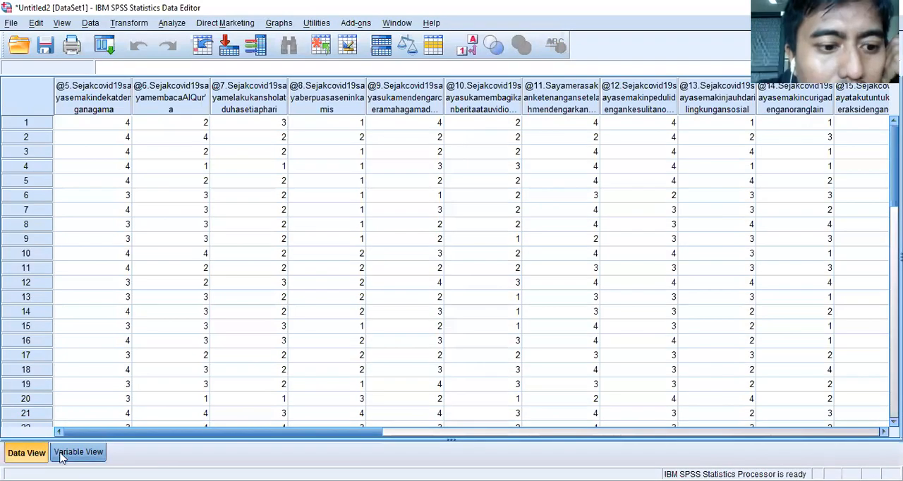
left_click(67, 454)
- Inspect the type, width, decimals and label settings of the question 5 variable
left_click(148, 82)
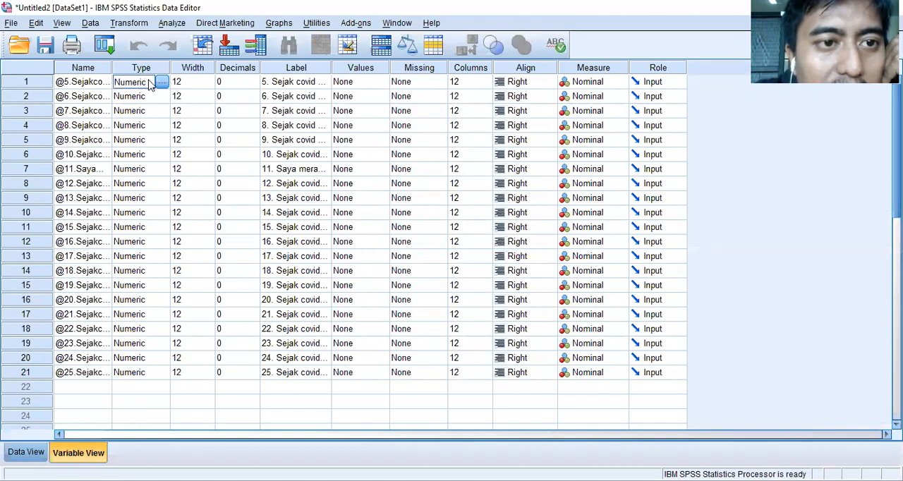
left_click(161, 83)
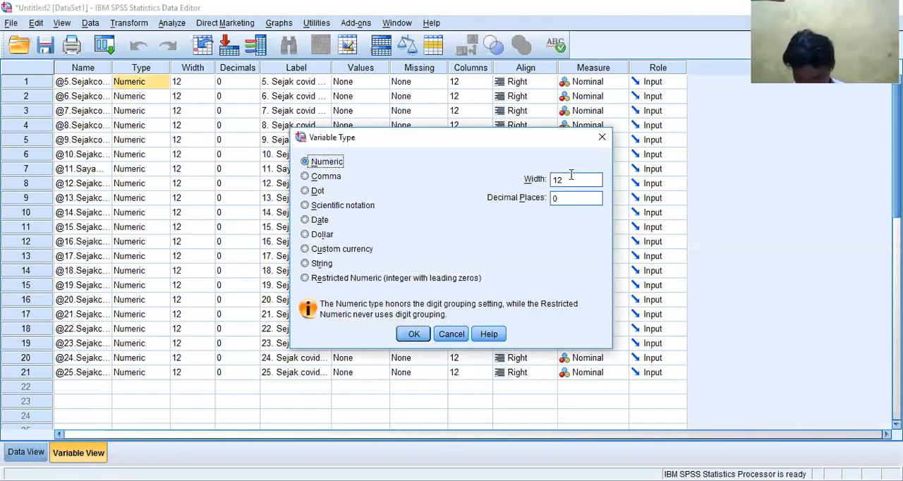
left_click(602, 137)
left_click(202, 83)
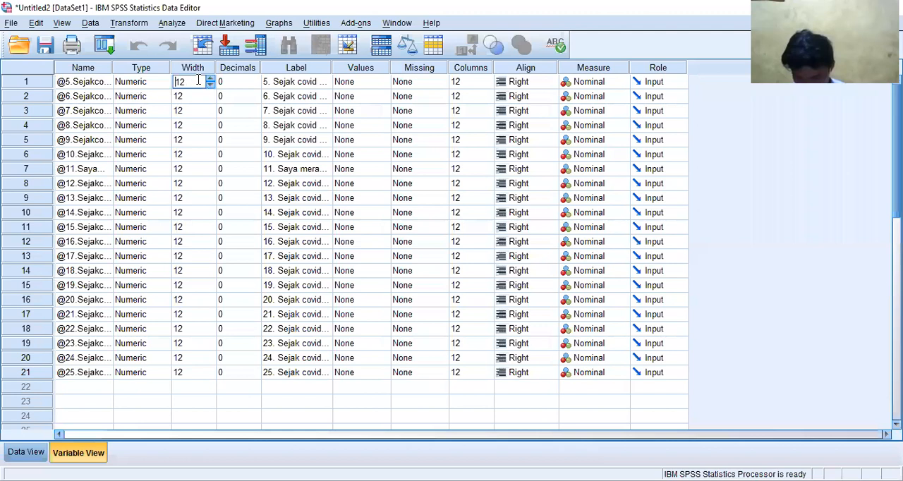
left_click(244, 85)
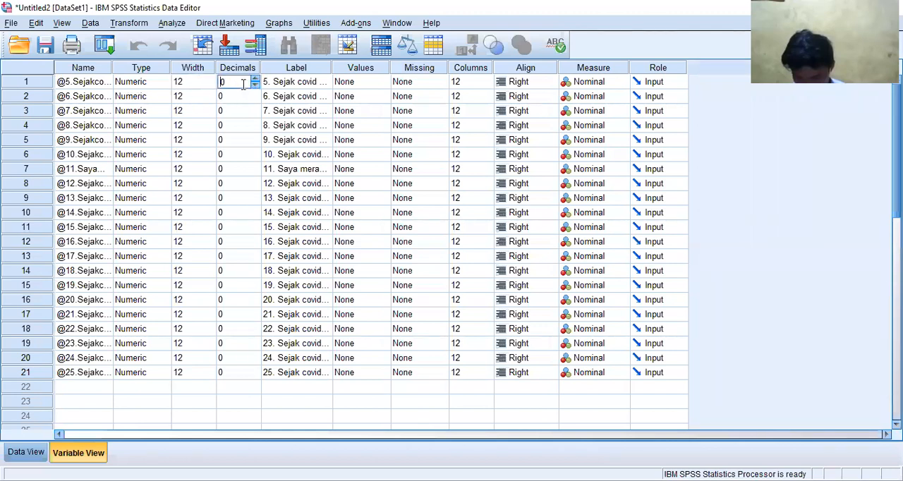
left_click(301, 85)
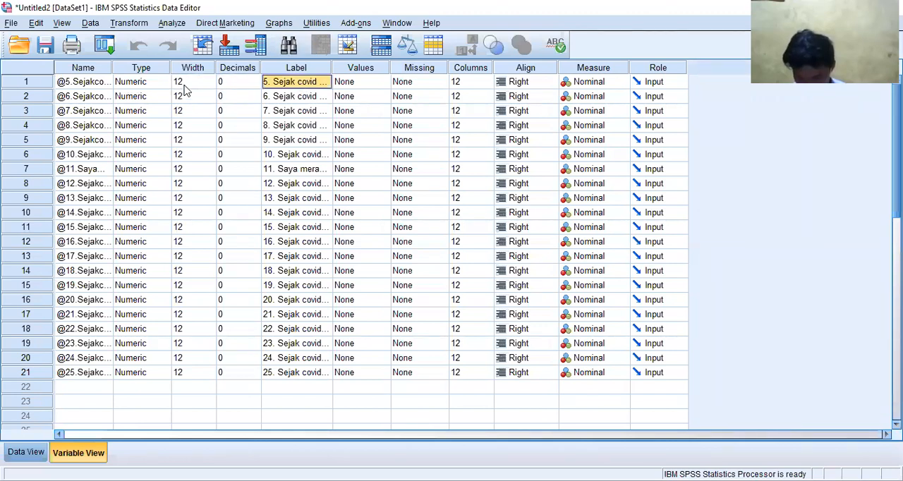
left_click(326, 83)
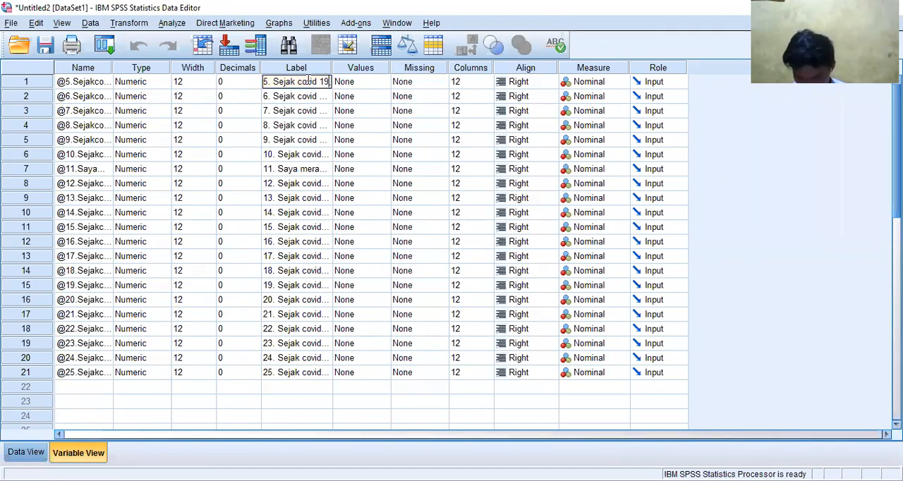
- Inspect the value label definitions of the question 5 variable and the Values settings of the other question variables
left_click(370, 85)
left_click(381, 83)
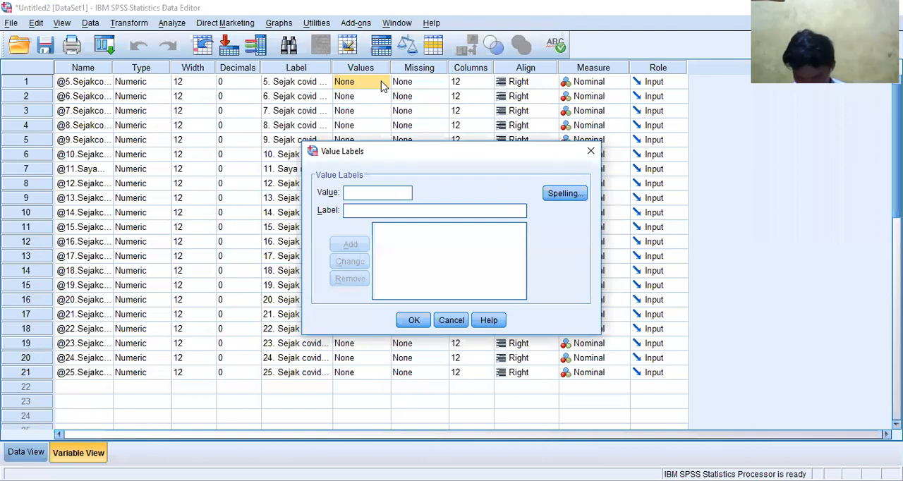
left_click(591, 151)
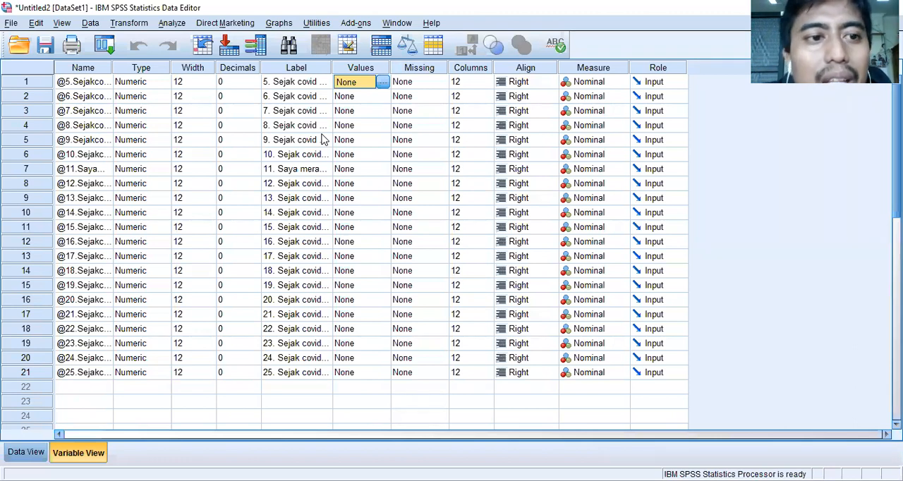
scroll(218, 176, "down", 6)
scroll(233, 185, "up", 6)
left_click(367, 127)
left_click(367, 156)
left_click(369, 185)
left_click(371, 229)
left_click(367, 274)
left_click(365, 329)
left_click(364, 358)
left_click(366, 373)
left_click(373, 87)
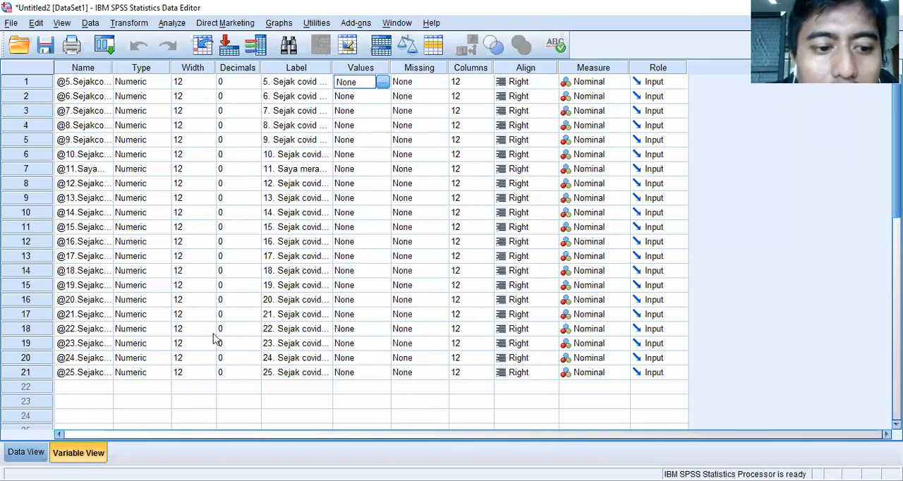
- Examine the first case's coded answers to questions 5 and 9 through 12 in Data View
left_click(26, 453)
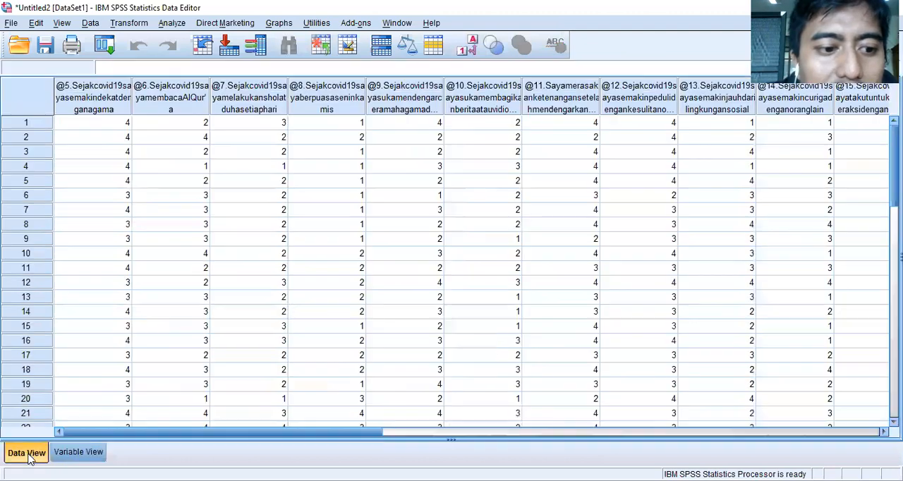
left_click(397, 128)
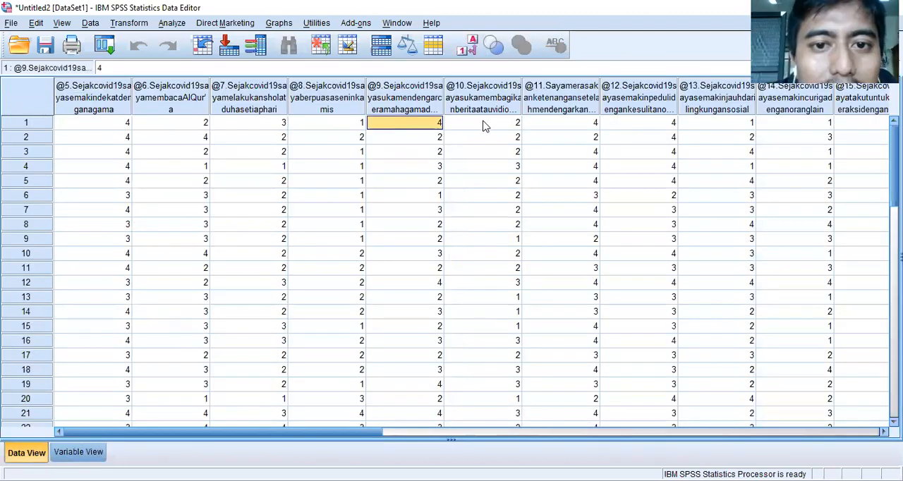
left_click(519, 126)
left_click(554, 126)
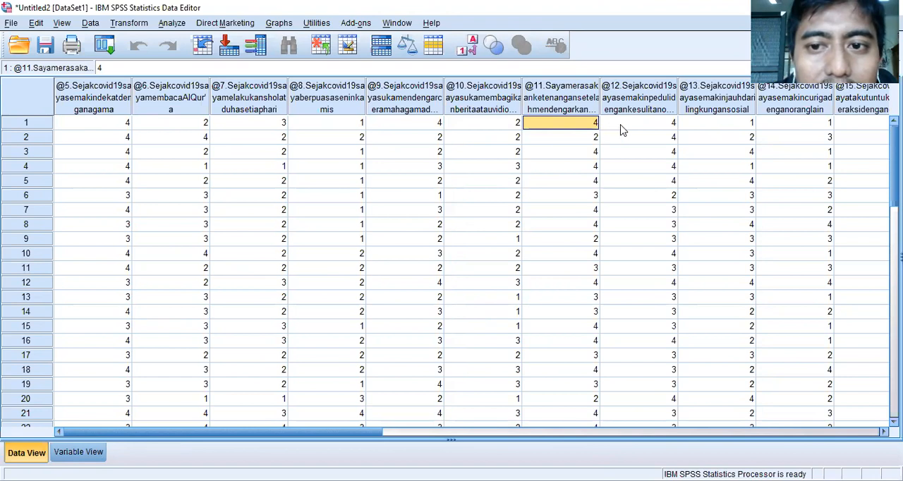
left_click(623, 127)
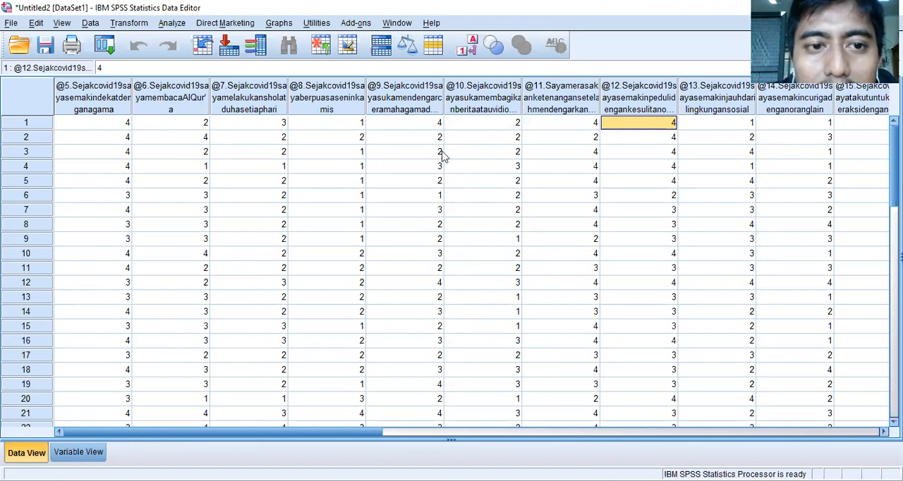
left_click(114, 129)
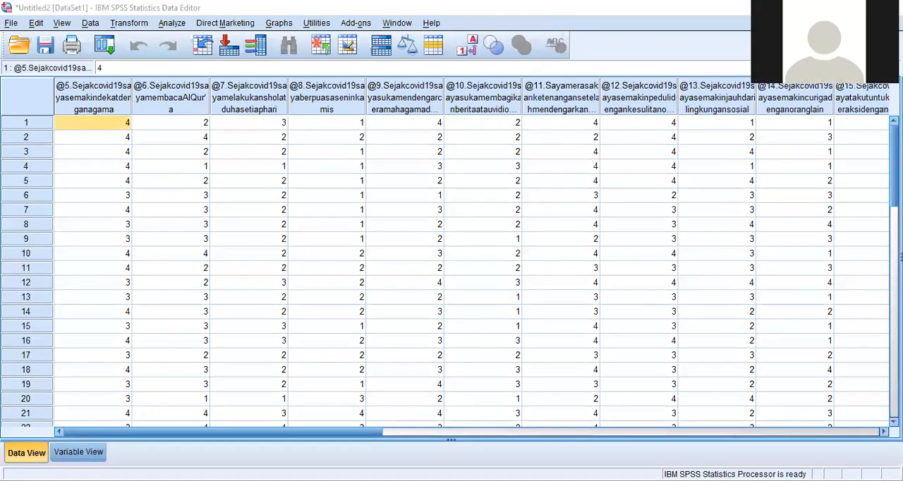
- Open the value labels of the question 5 variable in Variable View and add 1 = "Tidak Pernah"
left_click(79, 452)
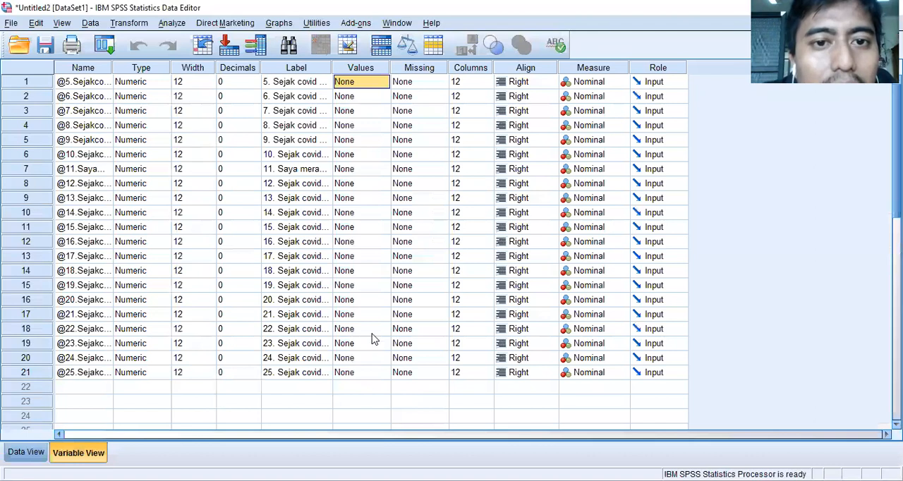
left_click(367, 72)
left_click(376, 82)
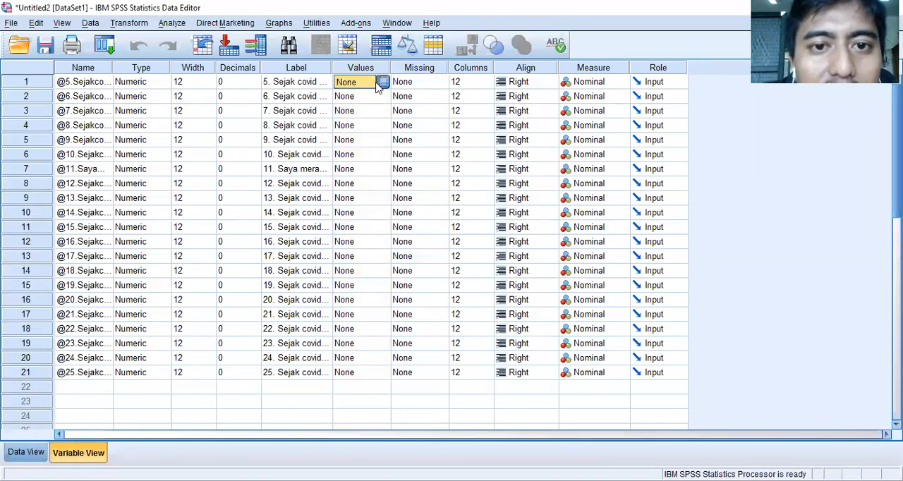
left_click(381, 83)
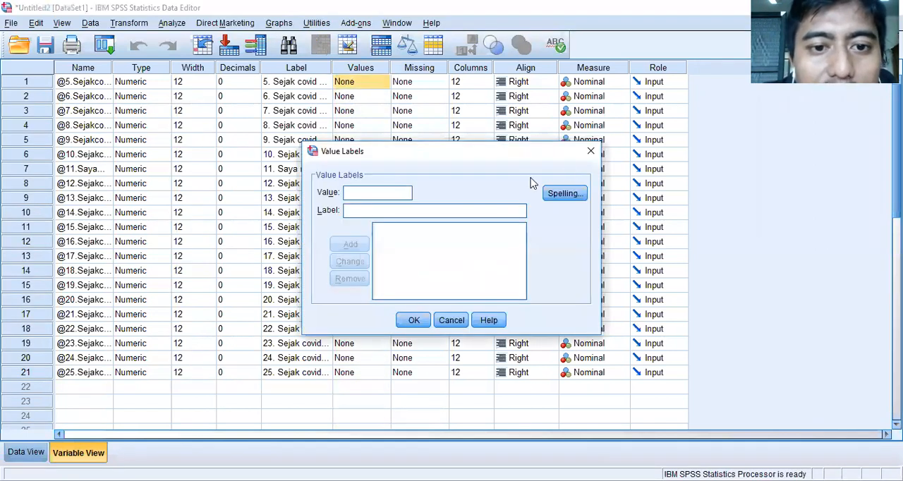
left_click(379, 212)
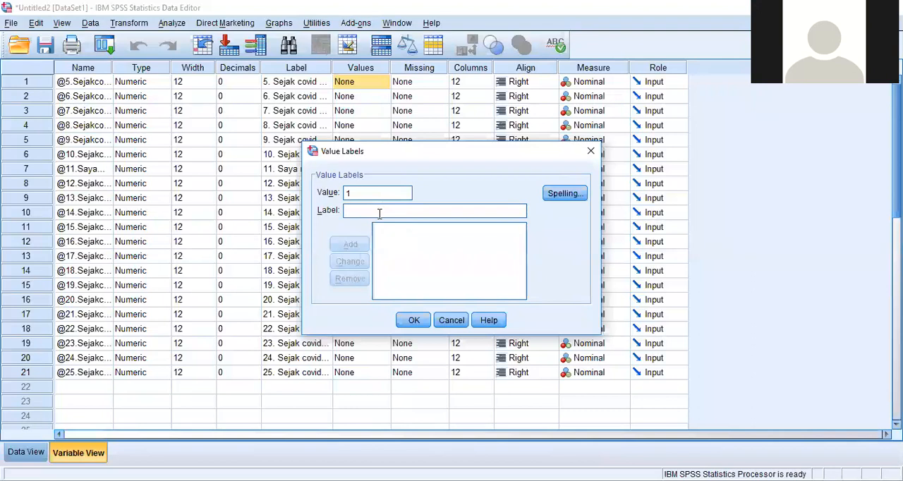
type("Tidak ")
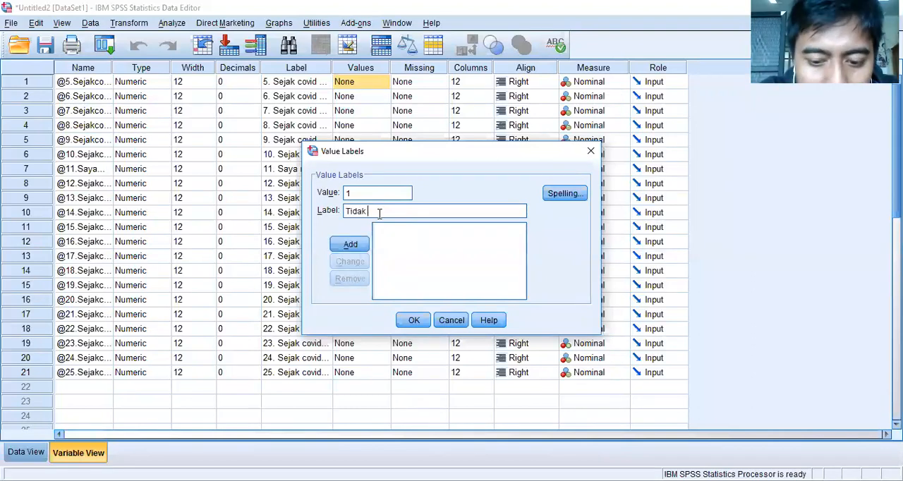
type("Pernah")
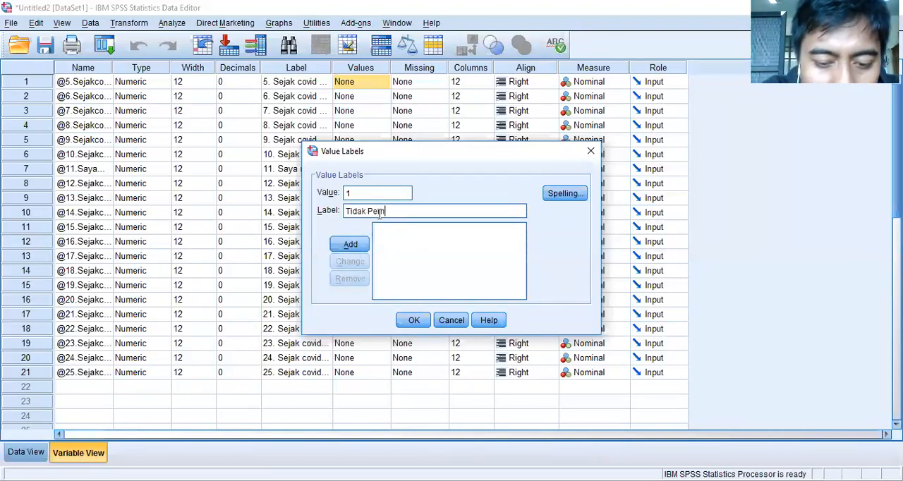
left_click(360, 243)
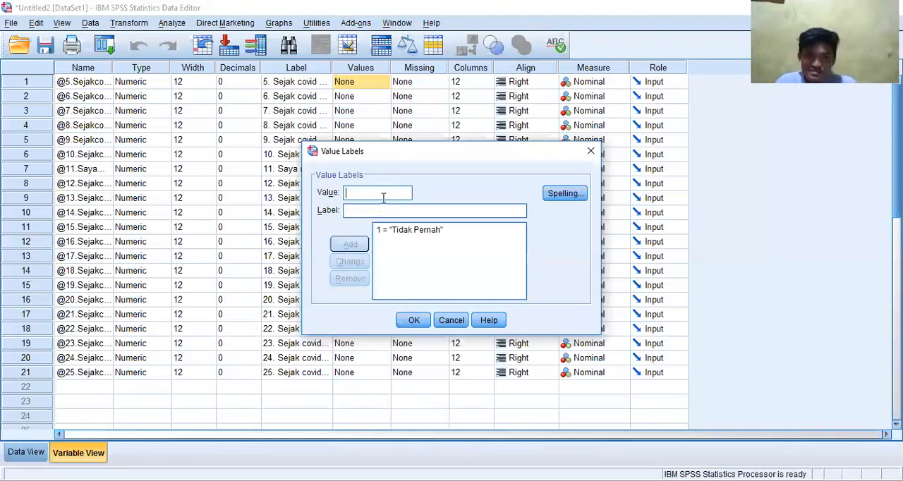
- Add the value label 2 = "Jarang" for question 5
type("2")
left_click(382, 211)
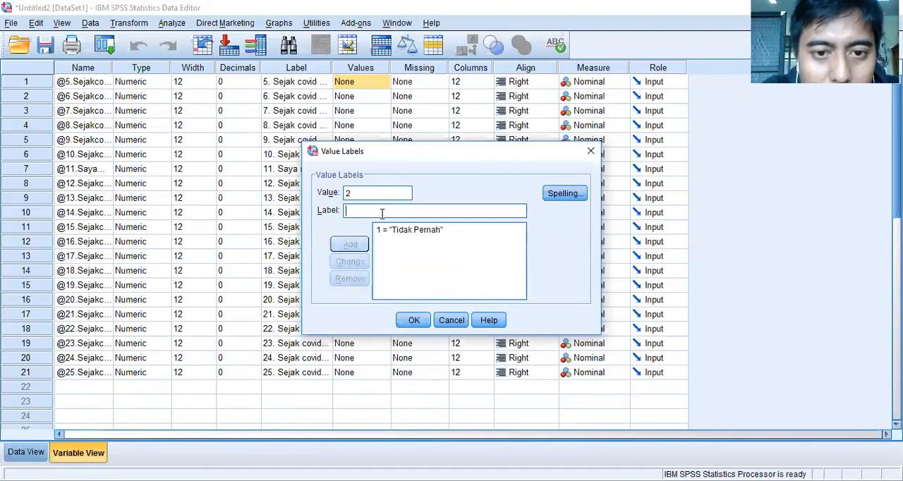
type("Jaer")
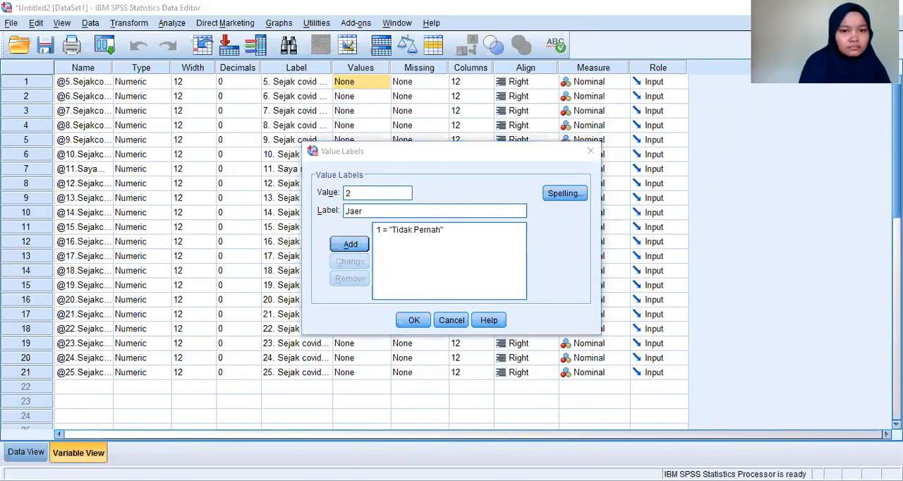
left_click(373, 208)
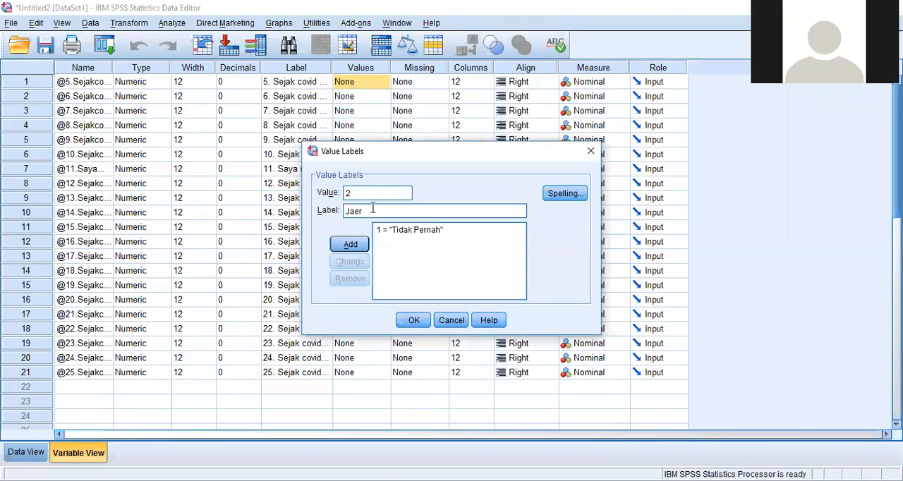
type("Jarang")
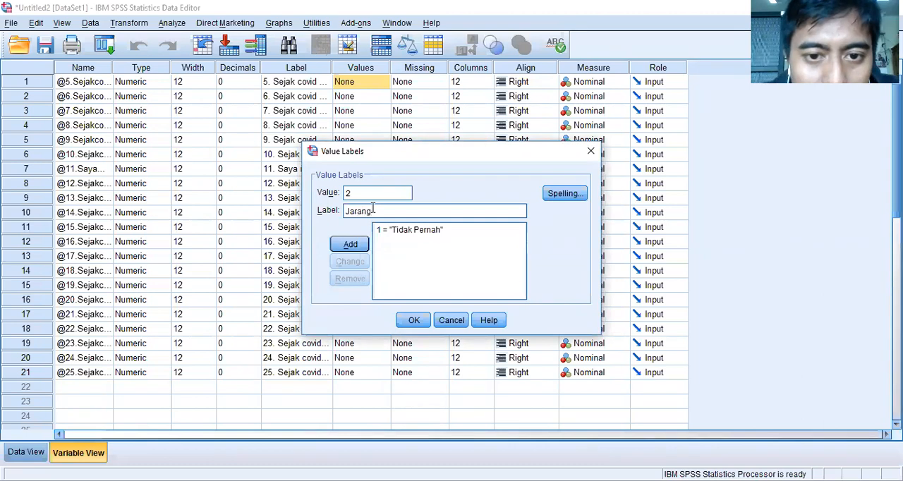
left_click(350, 244)
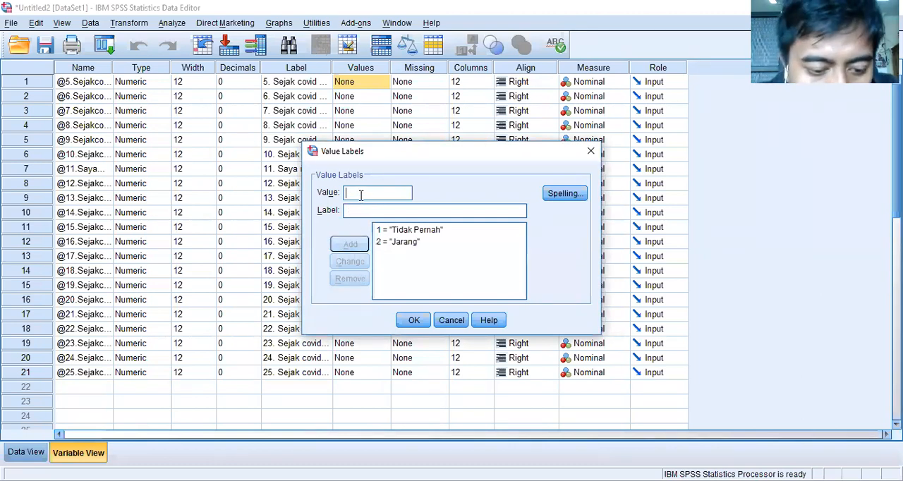
- Add the value labels 3 = "Sering" and 4 = "Selalu" for question 5 and apply the definitions
type("3")
left_click(368, 210)
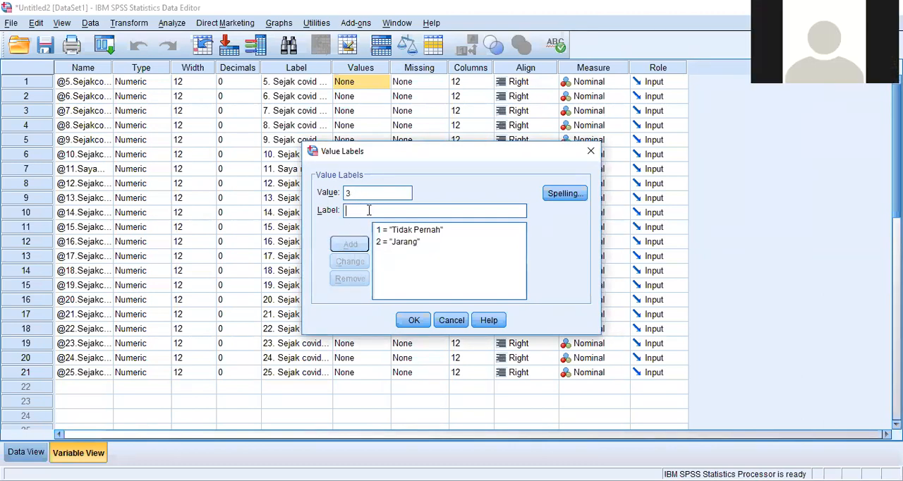
type("Sering")
left_click(350, 244)
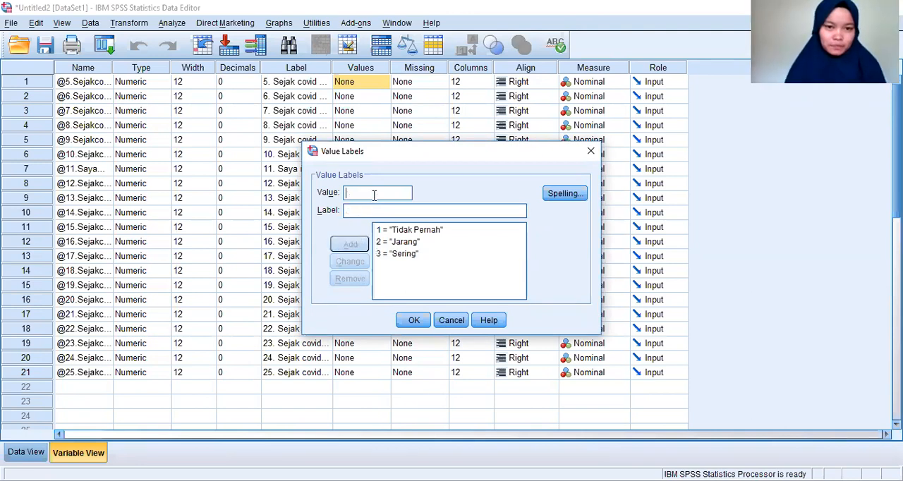
type("4")
left_click(370, 210)
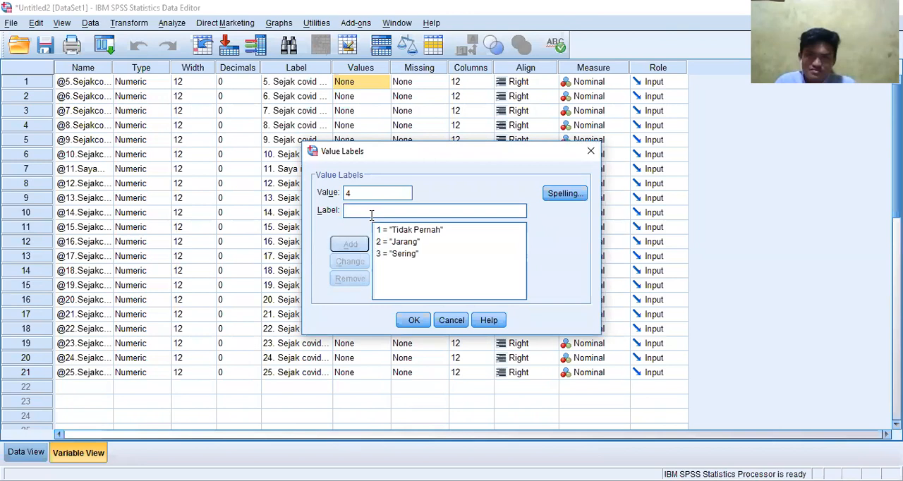
type("Selalu")
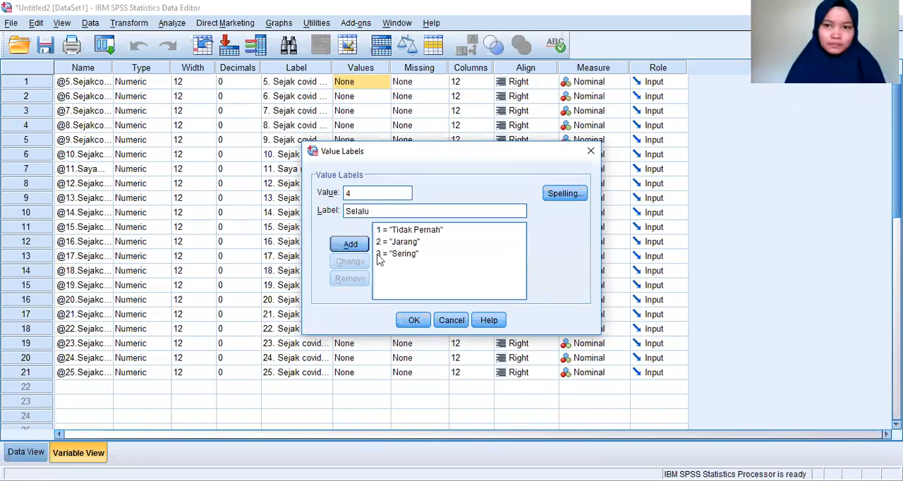
key("Return")
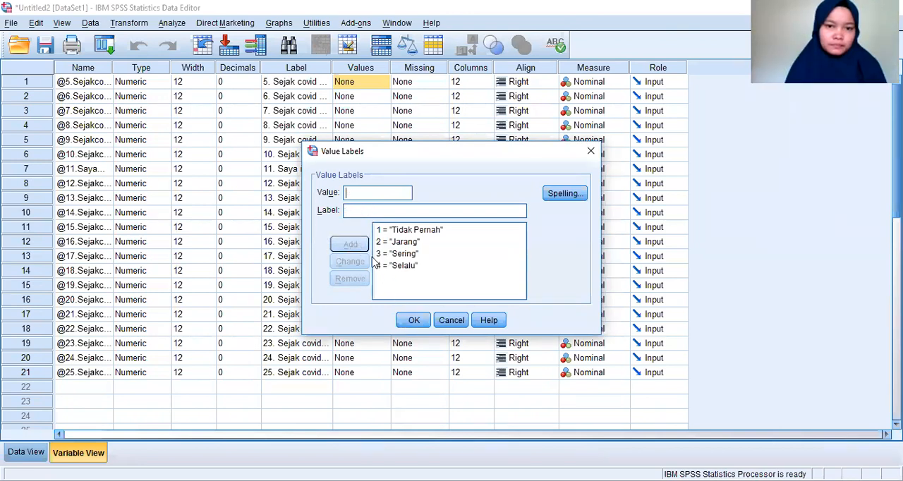
left_click(413, 320)
- Check the Values settings of questions 5, 6 and 8 in Variable View and compare them with the coded answers in Data View
left_click(387, 128)
left_click(383, 126)
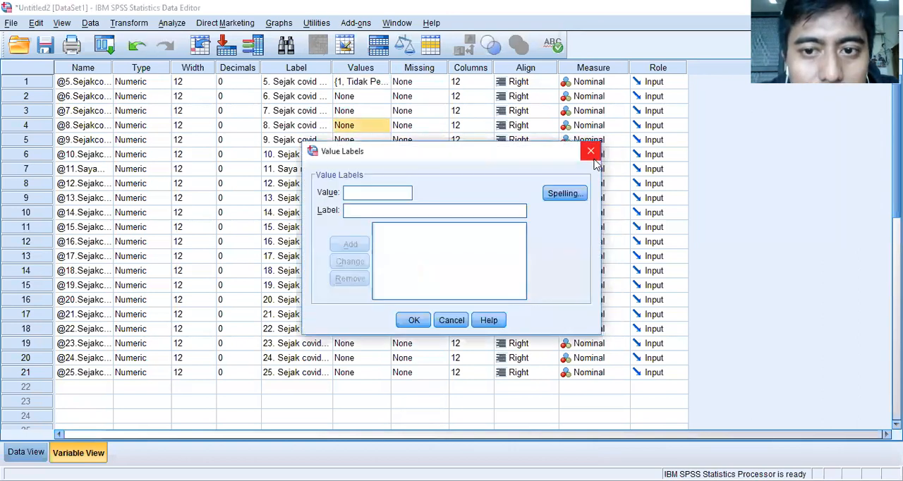
left_click(588, 149)
left_click(375, 83)
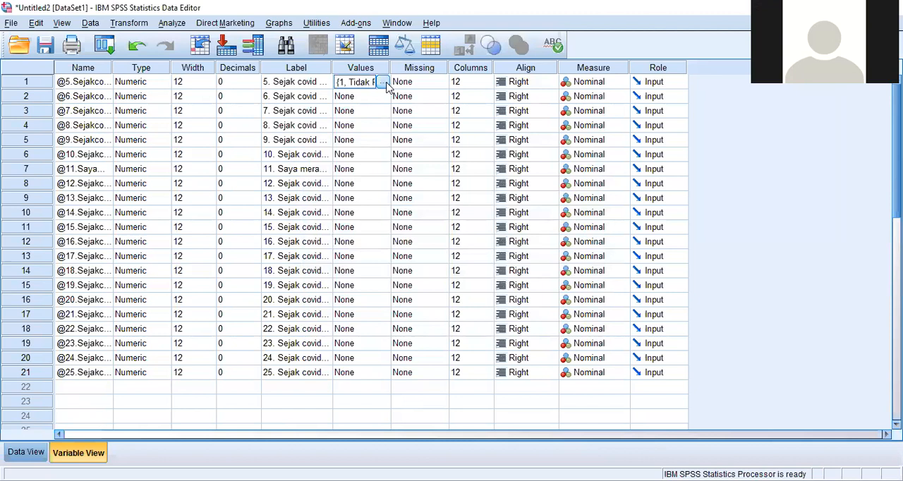
left_click(359, 97)
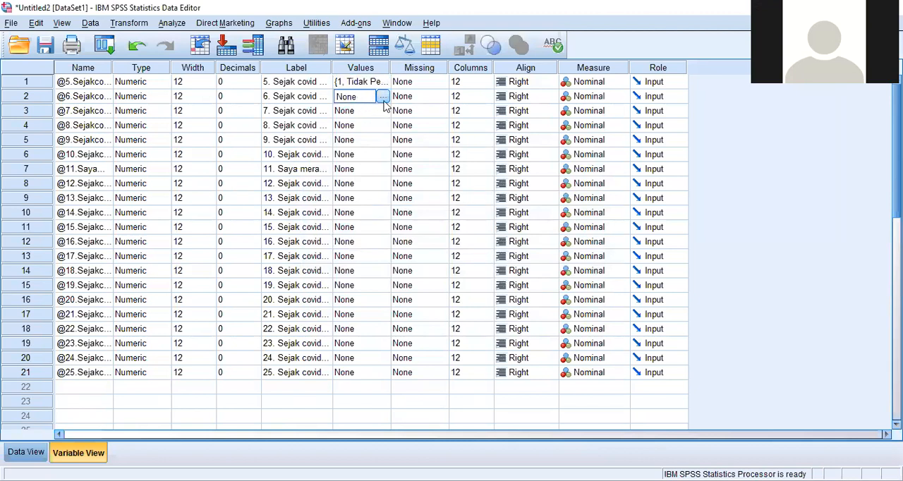
left_click(364, 86)
left_click(26, 453)
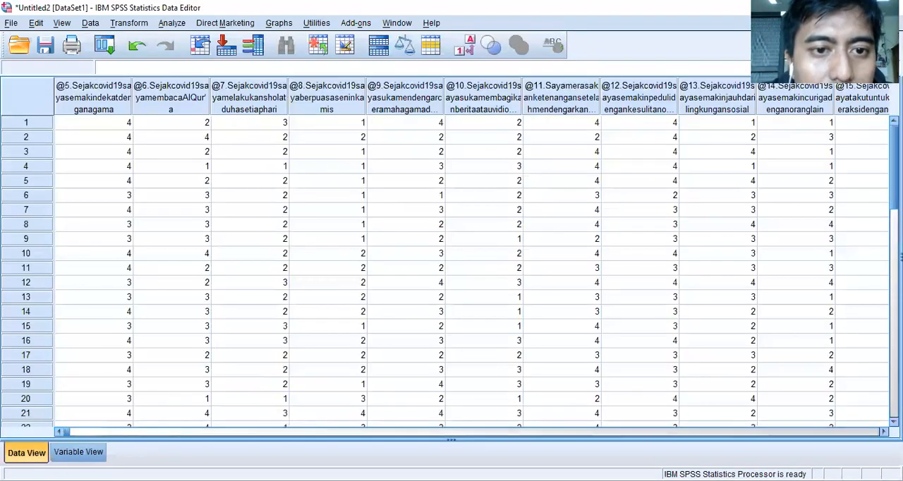
left_click(78, 453)
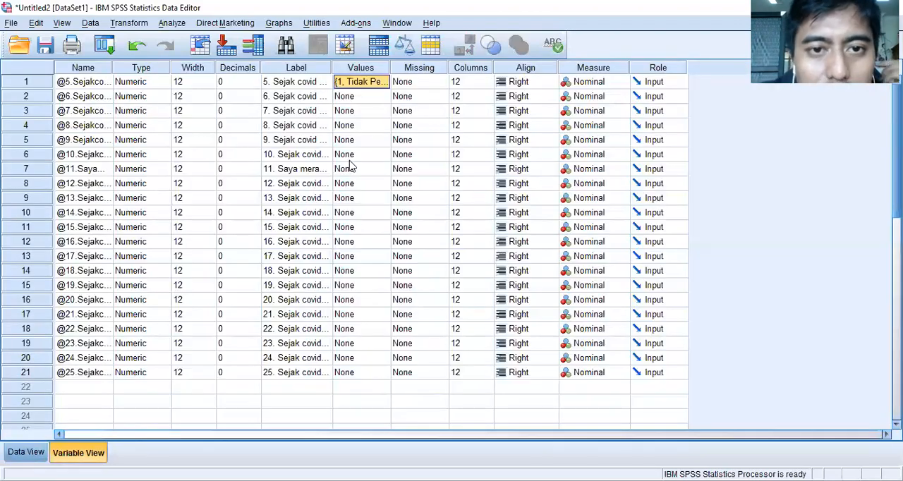
left_click(367, 98)
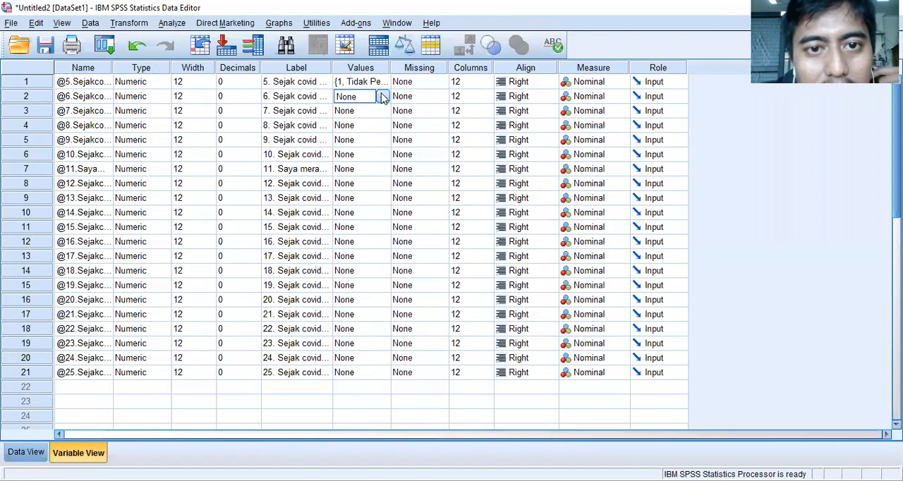
left_click(27, 452)
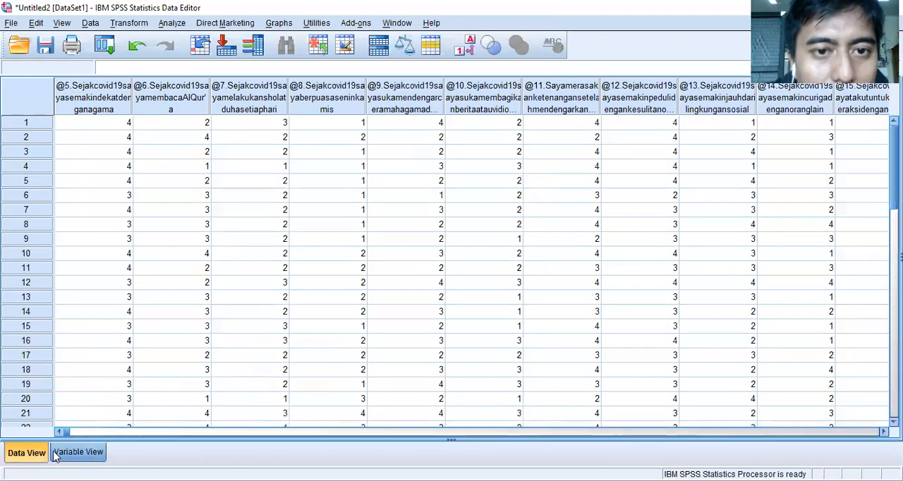
left_click(79, 452)
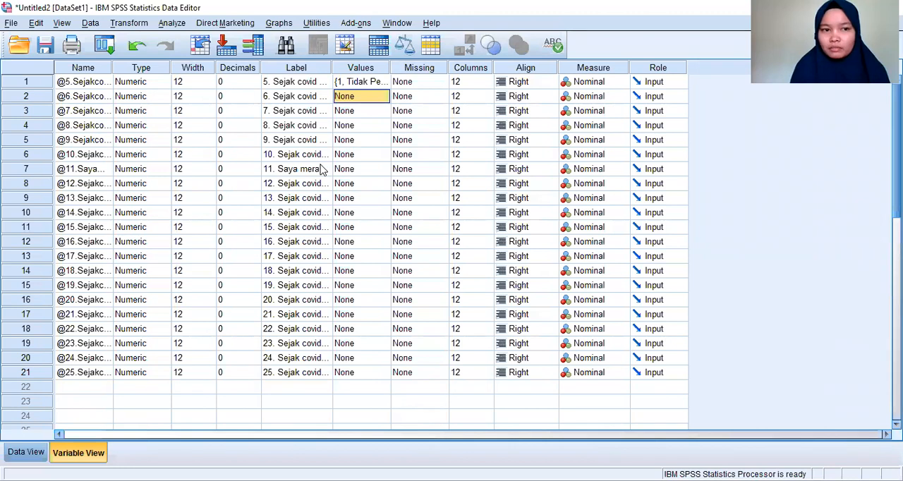
- Review the Label column of the question variables, including the labels of questions 13, 16 and 17
left_click(292, 258)
left_click(299, 69)
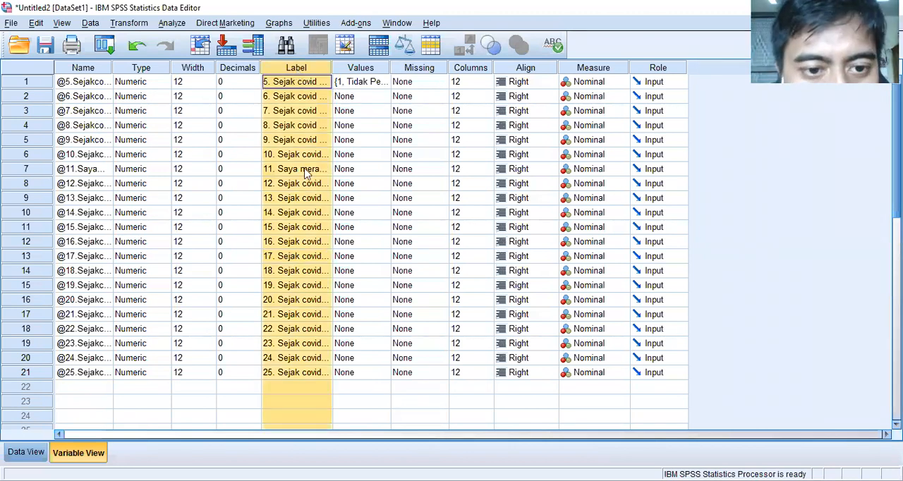
left_click(314, 201)
left_click(304, 244)
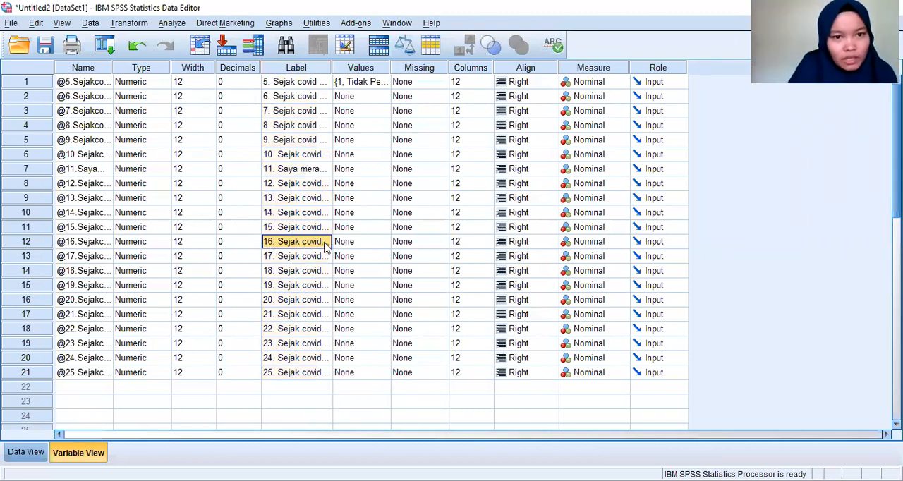
left_click(277, 199)
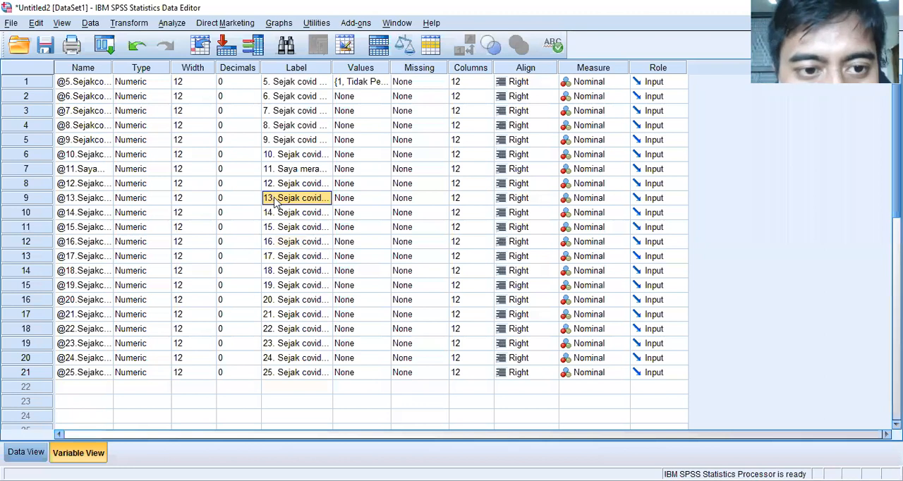
- Add the value label 1 = "Selalu" for question 13
left_click(381, 198)
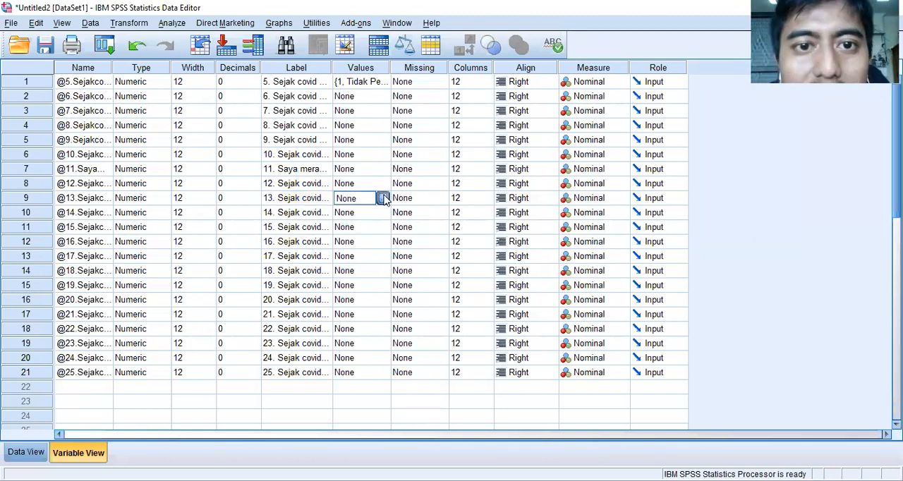
left_click(385, 199)
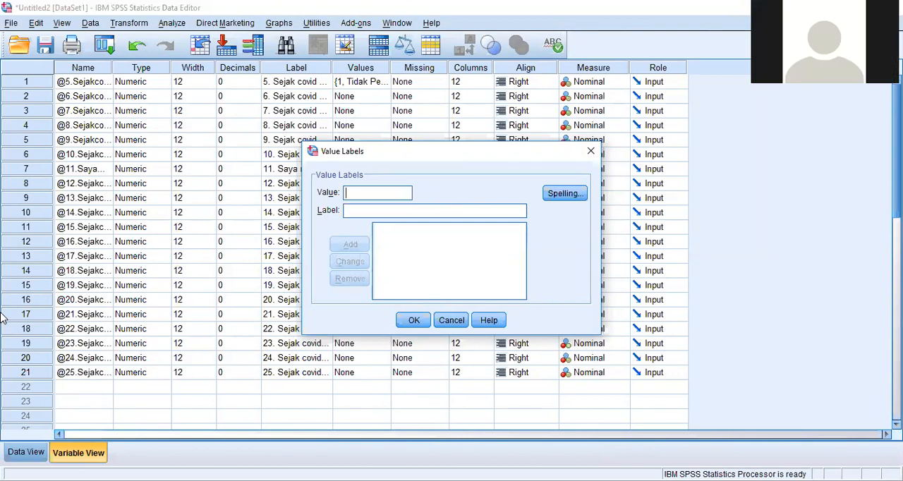
type("4")
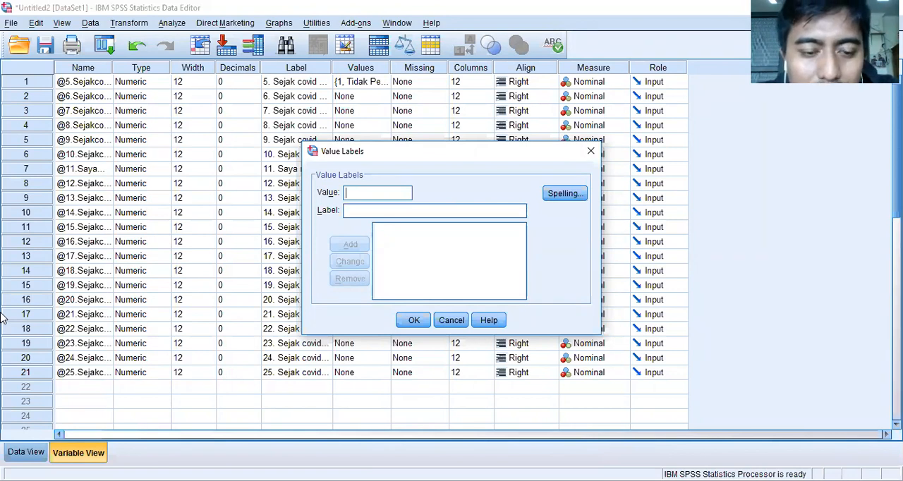
type("1")
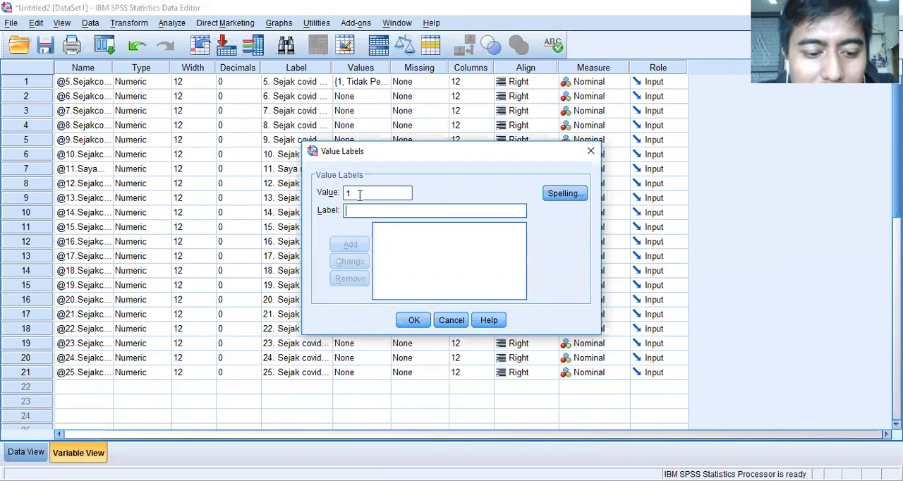
type("Selalu")
left_click(361, 246)
type("2")
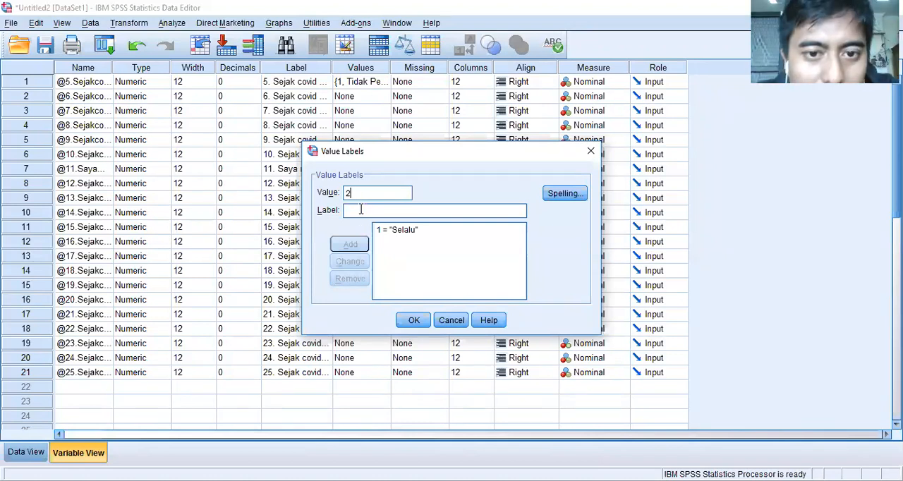
left_click(392, 237)
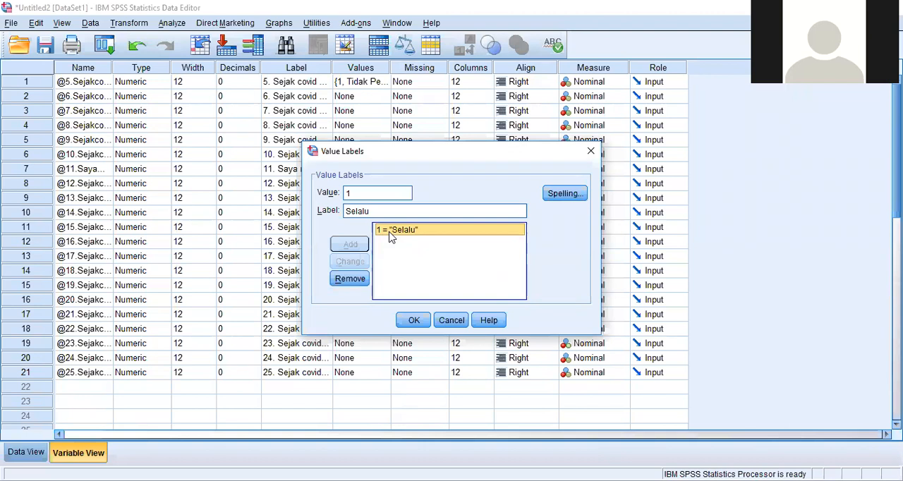
left_click(360, 198)
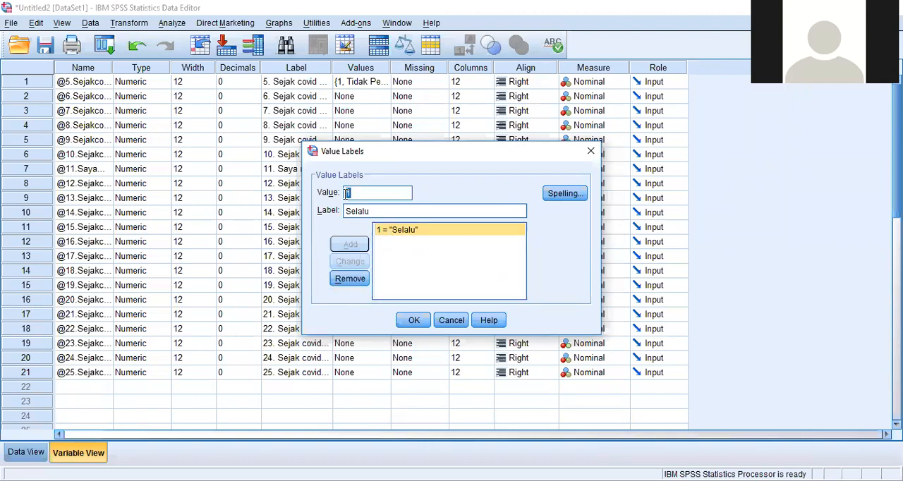
left_click(402, 266)
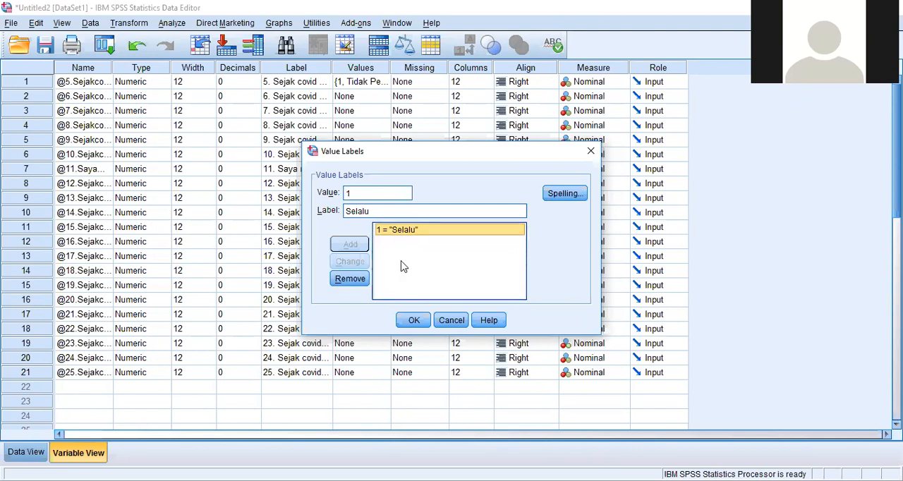
left_click_drag(370, 197, 346, 190)
left_click(435, 242)
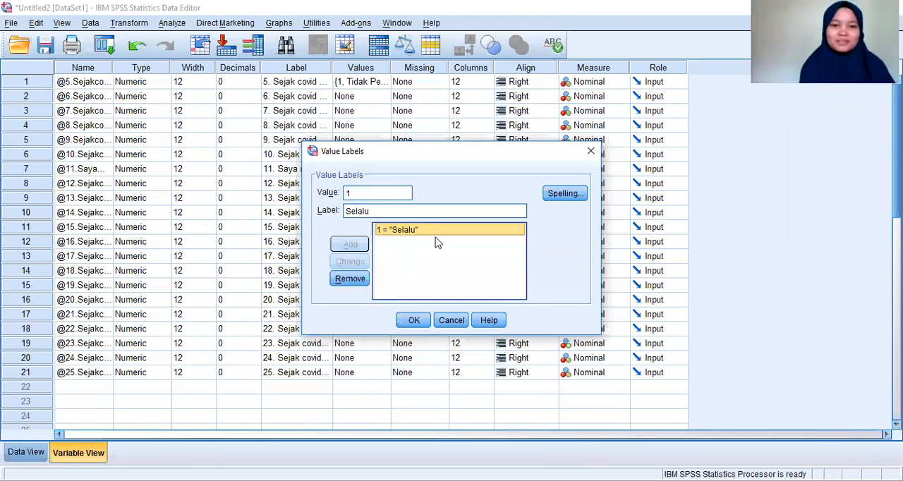
left_click_drag(377, 196, 344, 192)
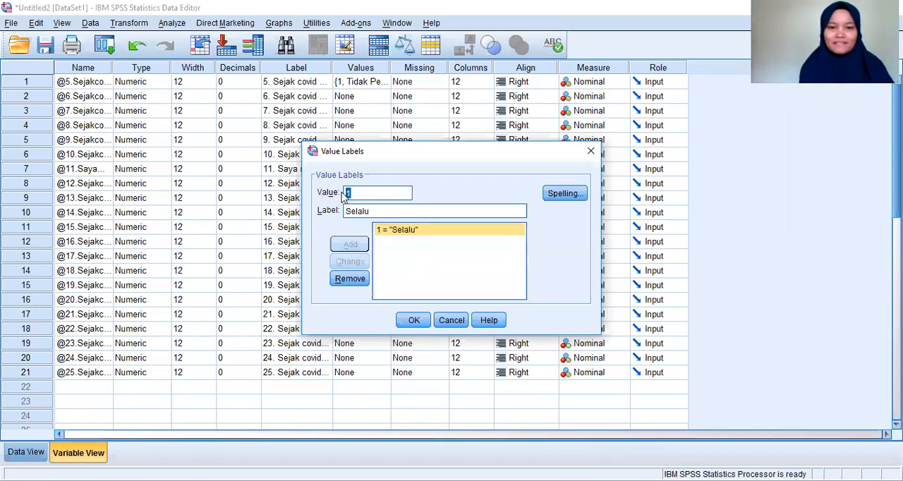
left_click(405, 232)
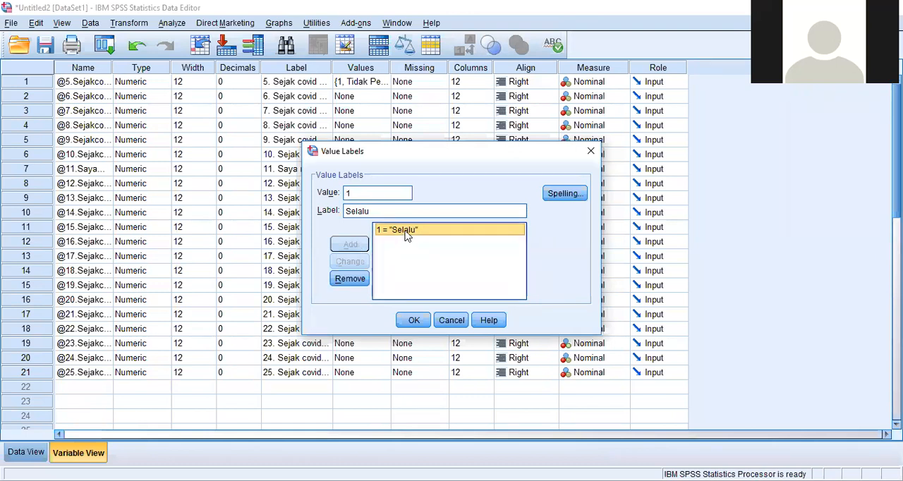
- Add the value label 2 = "Sering" for question 13
left_click_drag(366, 195, 356, 212)
type("2")
key("BackSpace")
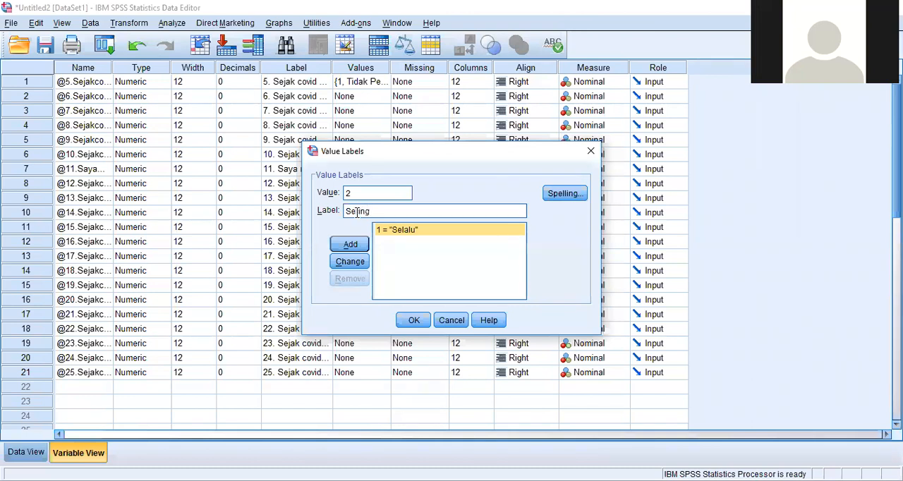
left_click(347, 248)
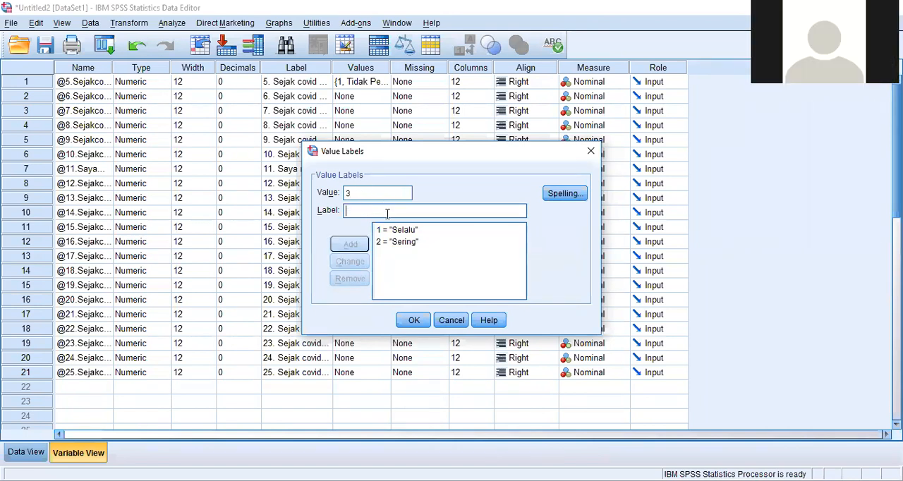
- Add the value label 3 = "Jarang" for question 13
type("Tid")
key("BackSpace")
key("BackSpace")
key("BackSpace")
type("Jarang")
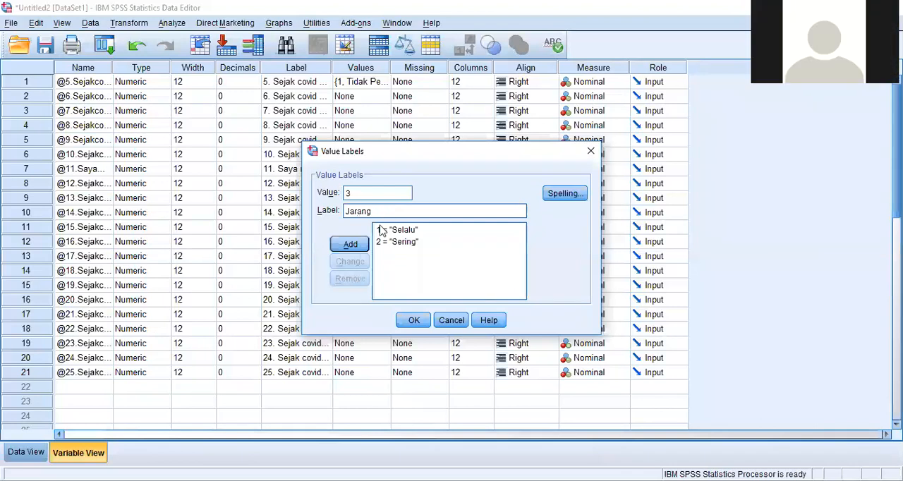
left_click(351, 244)
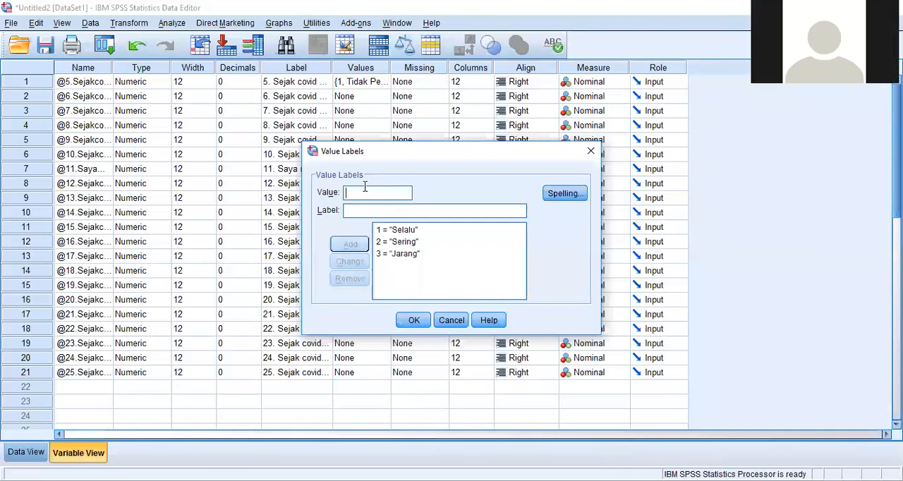
- Add the value label 4 = "Tidak Pernah" for question 13 and apply the definitions
type("Tidak Per")
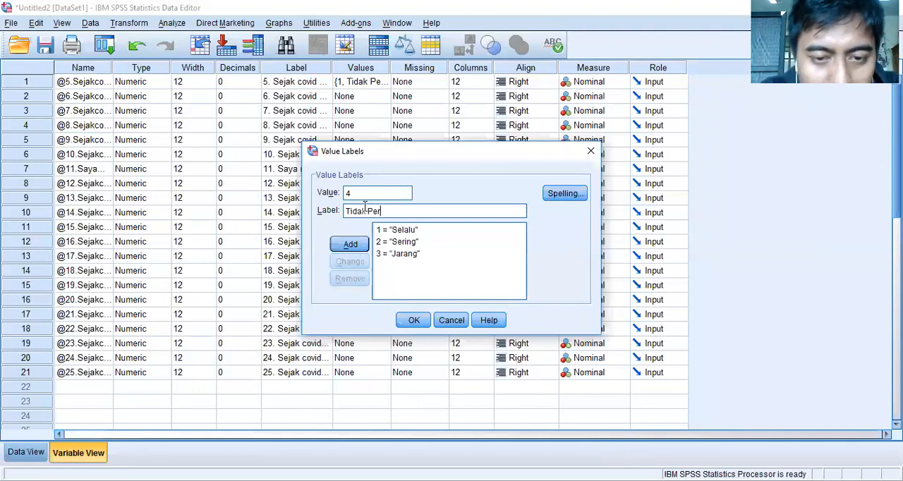
type("nah")
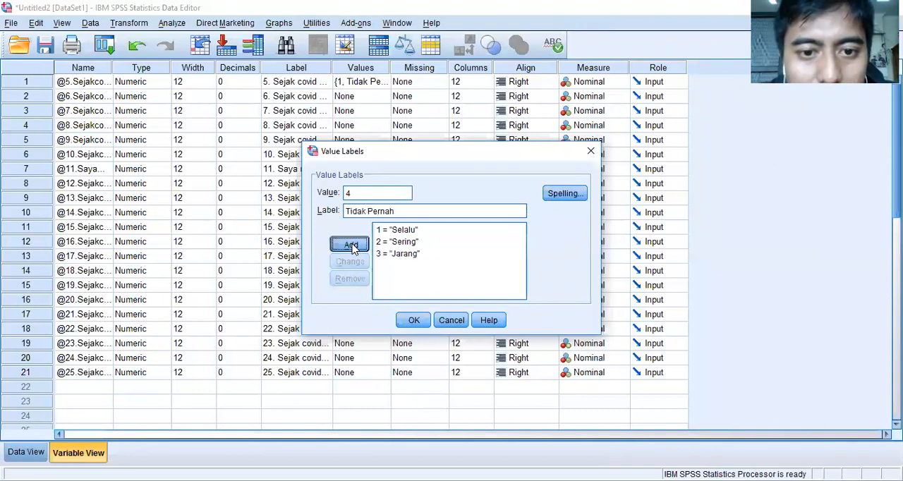
left_click(351, 244)
left_click(413, 320)
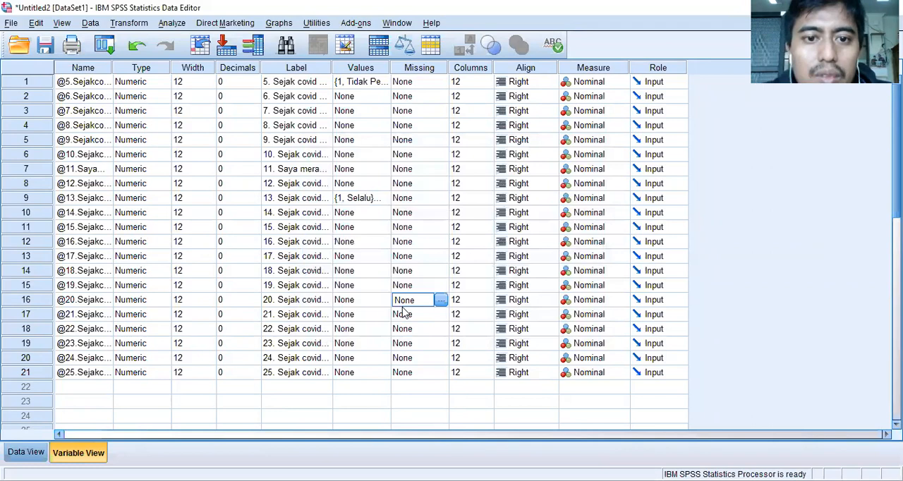
- Check question 13's value labels and compare the coded answers in Data View with question 5's Values setting in Variable View
left_click(374, 197)
left_click(386, 197)
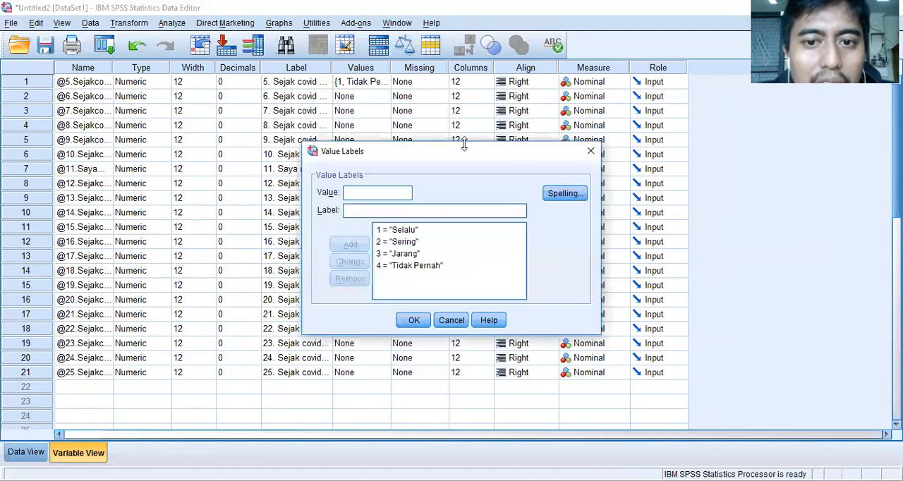
left_click(591, 151)
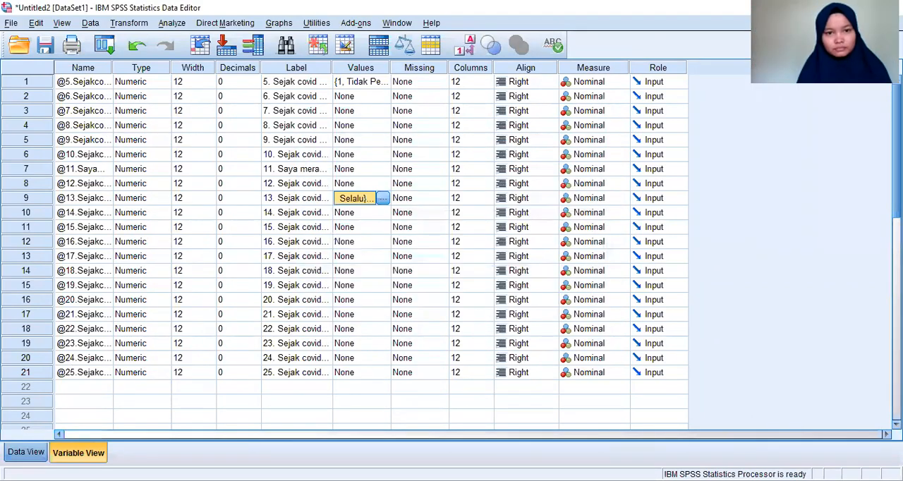
left_click(25, 452)
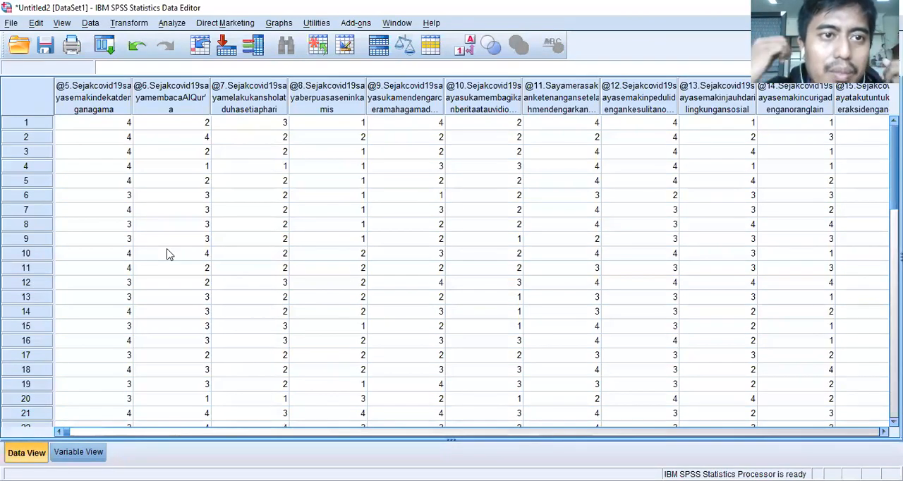
left_click(122, 126)
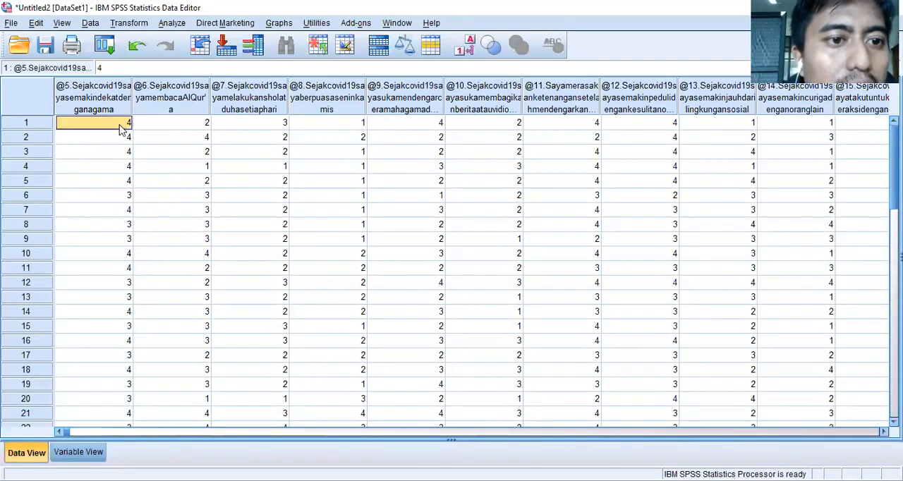
scroll(128, 171, "down", 2)
scroll(132, 212, "up", 2)
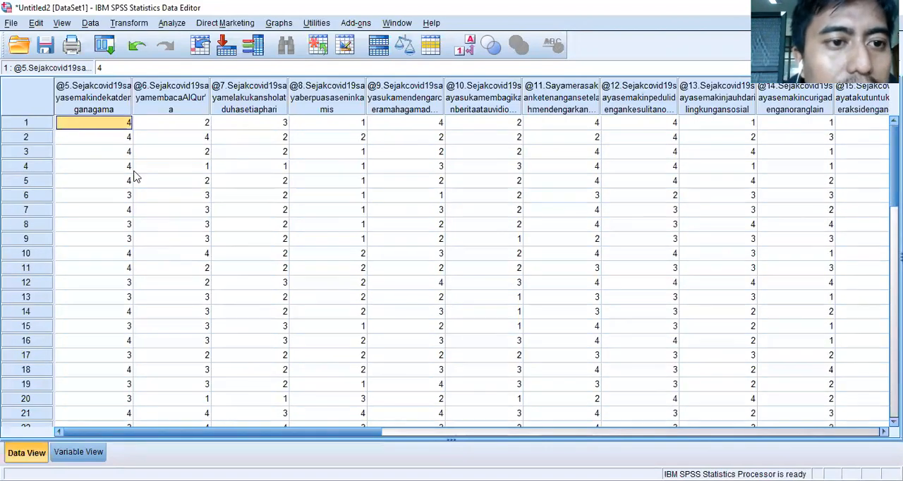
scroll(129, 177, "down", 3)
left_click(79, 452)
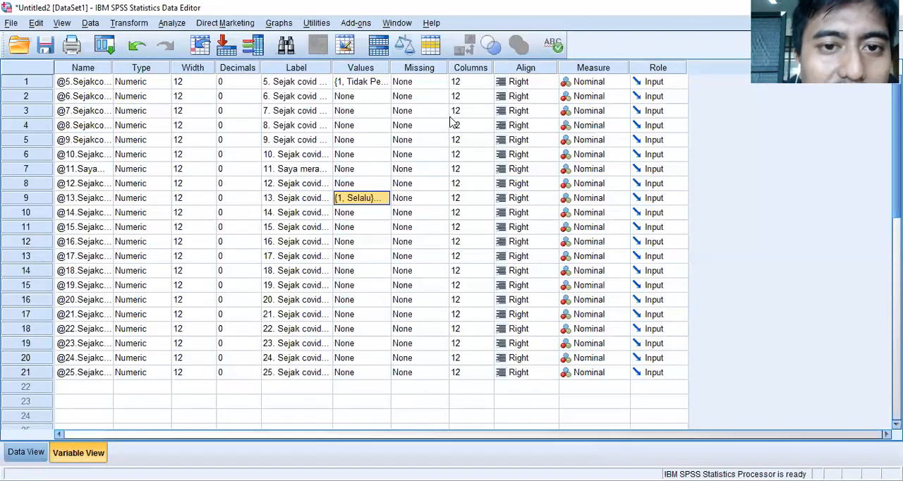
left_click(374, 81)
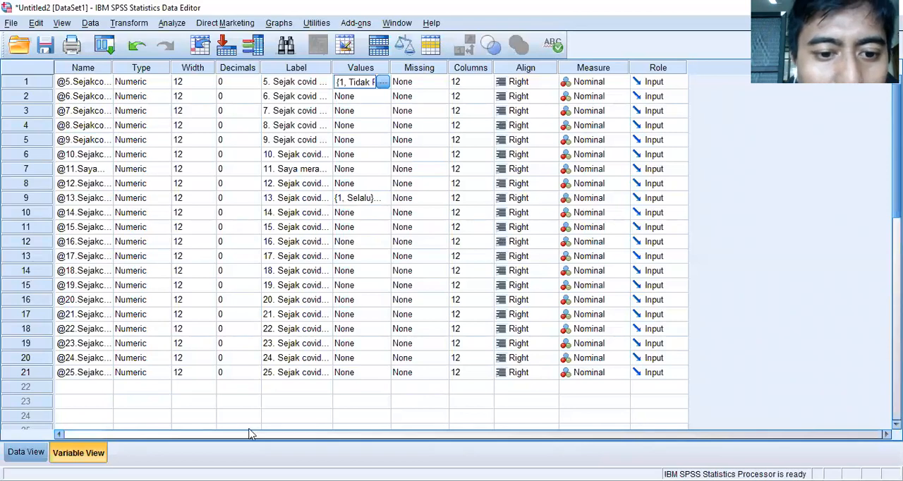
left_click(25, 453)
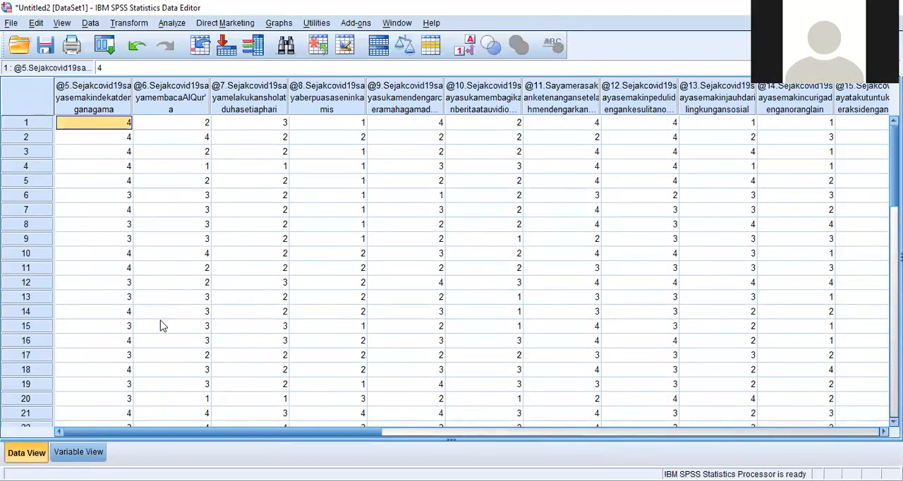
left_click(72, 457)
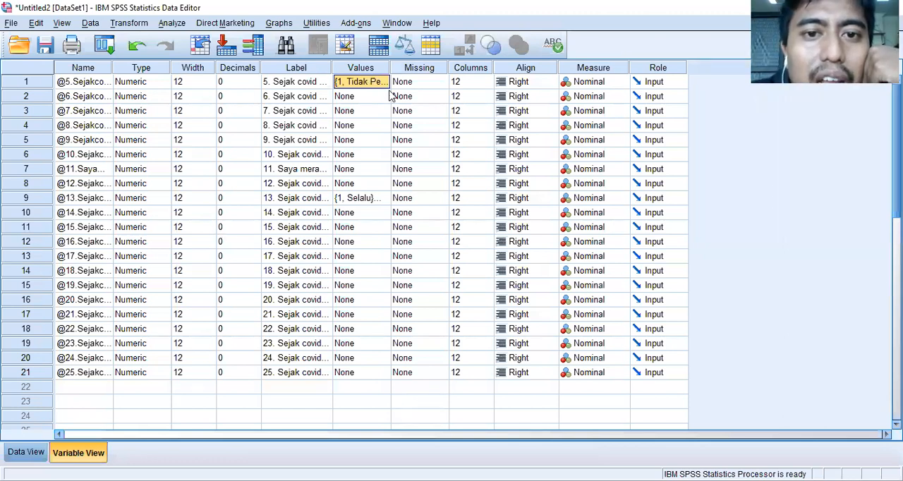
left_click_drag(388, 86, 388, 94)
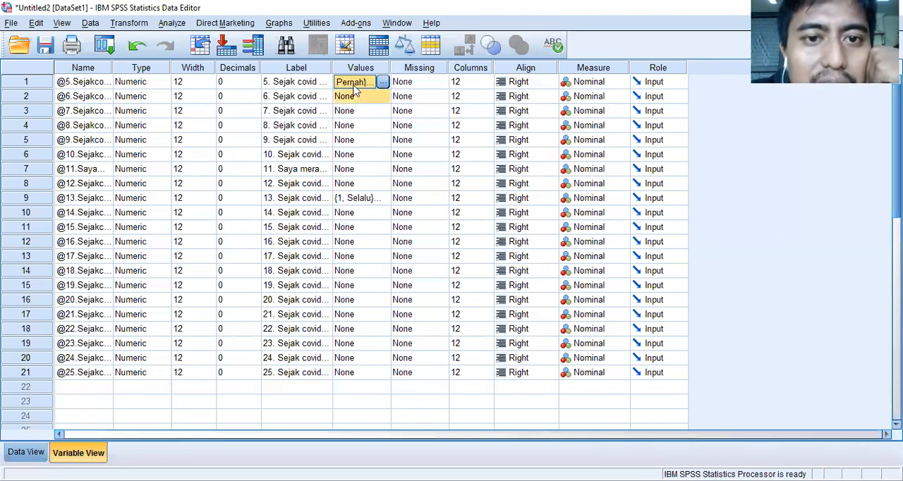
left_click(376, 110)
left_click(384, 110)
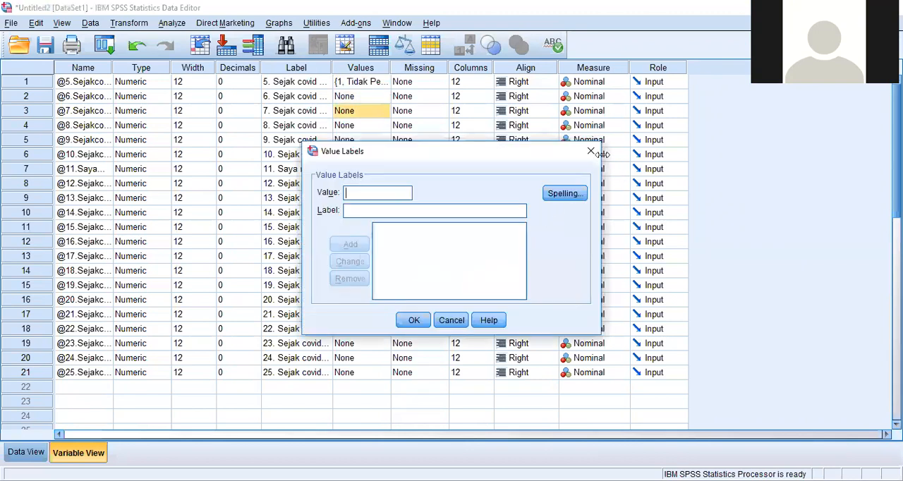
left_click(592, 152)
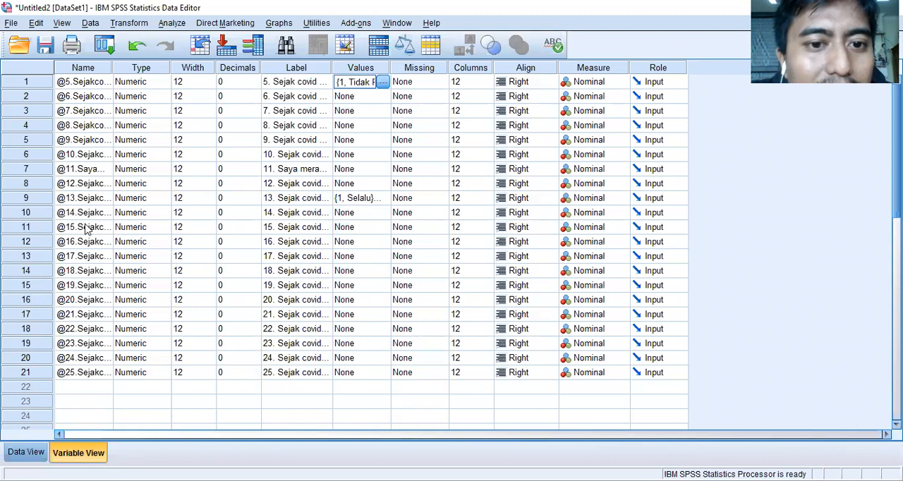
- Check the value labels defined for question 5 and copy its Values setting
left_click(363, 94)
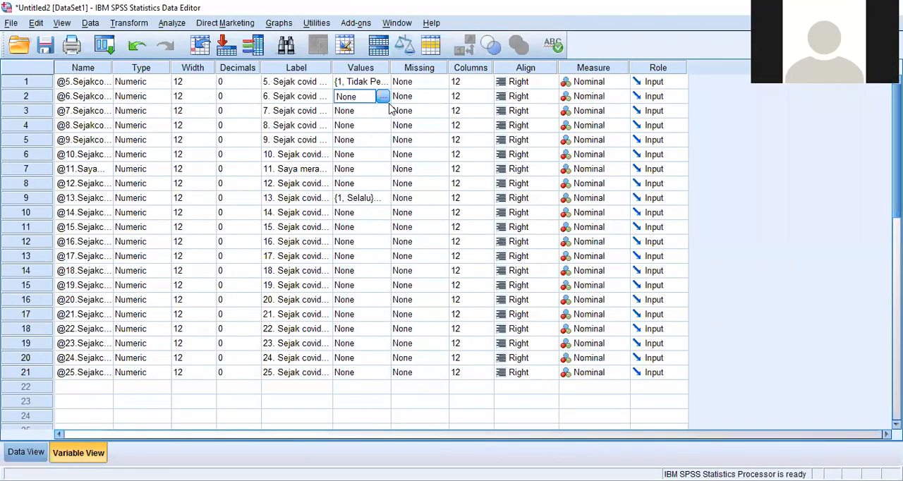
left_click(379, 83)
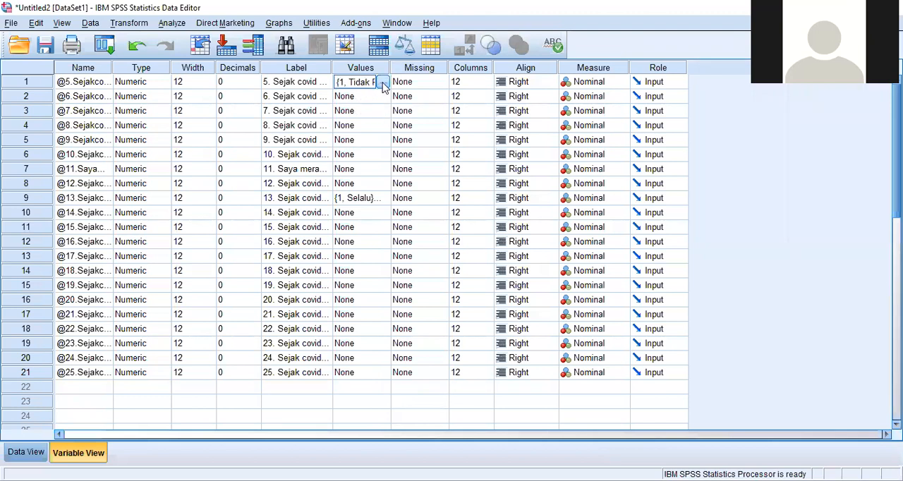
left_click(382, 83)
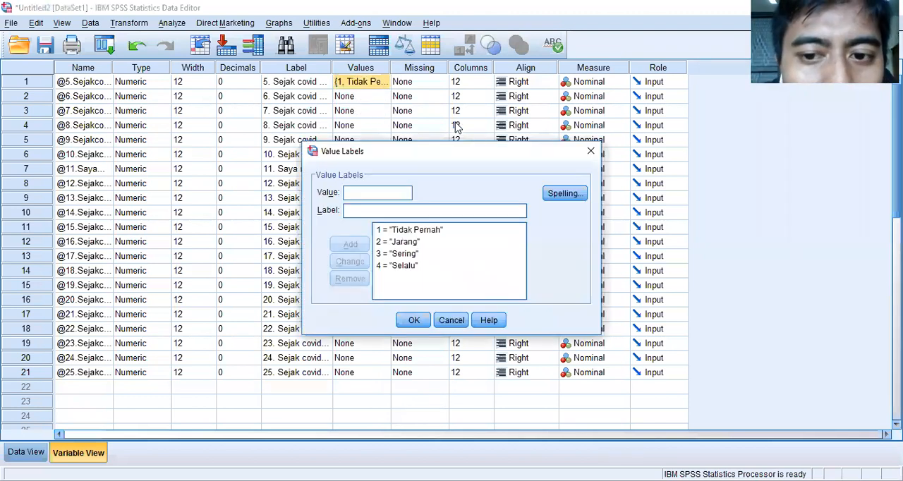
left_click(590, 149)
right_click(360, 87)
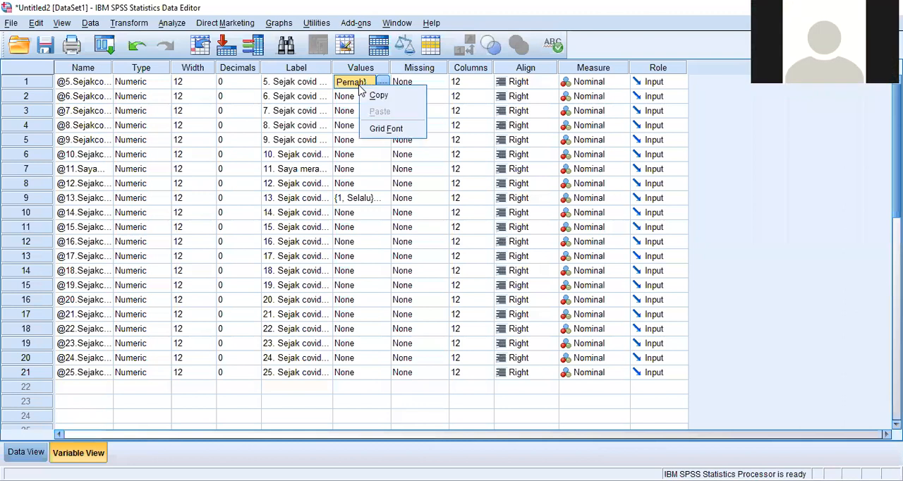
left_click(368, 95)
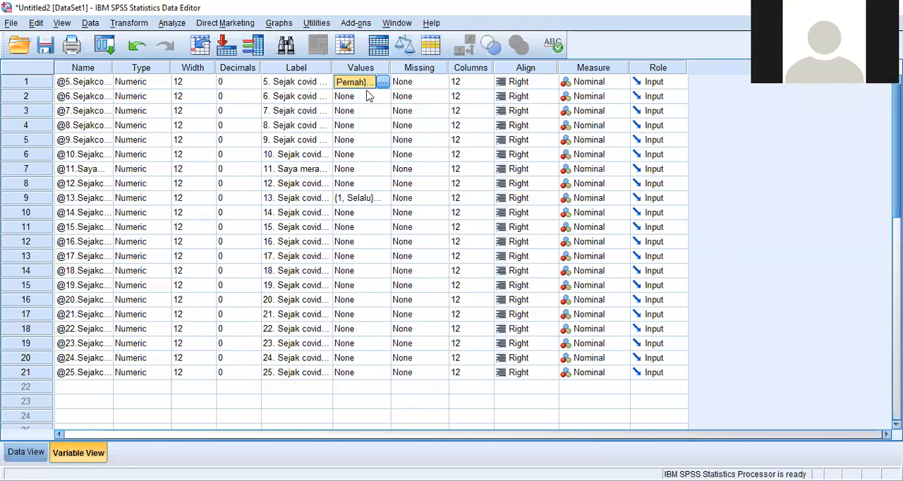
- Paste question 5's copied value labels into the Values settings of questions 6 through 12
right_click(369, 97)
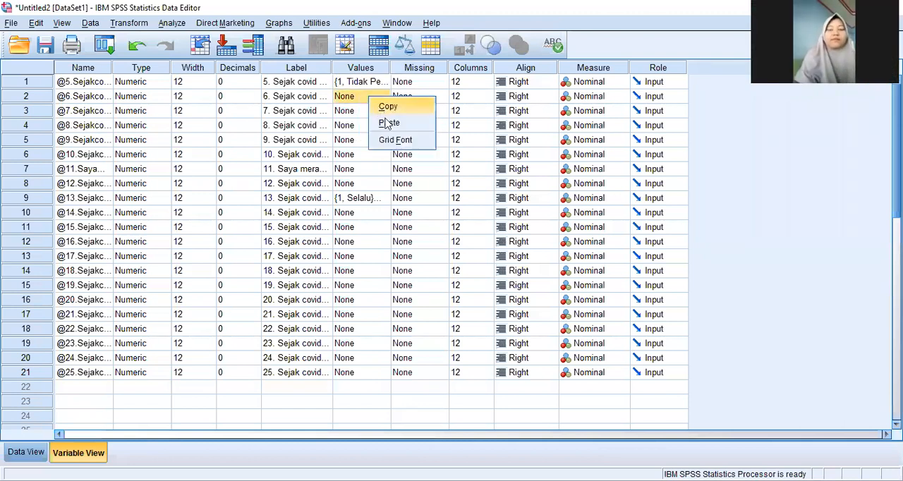
left_click(376, 123)
right_click(371, 117)
left_click(384, 134)
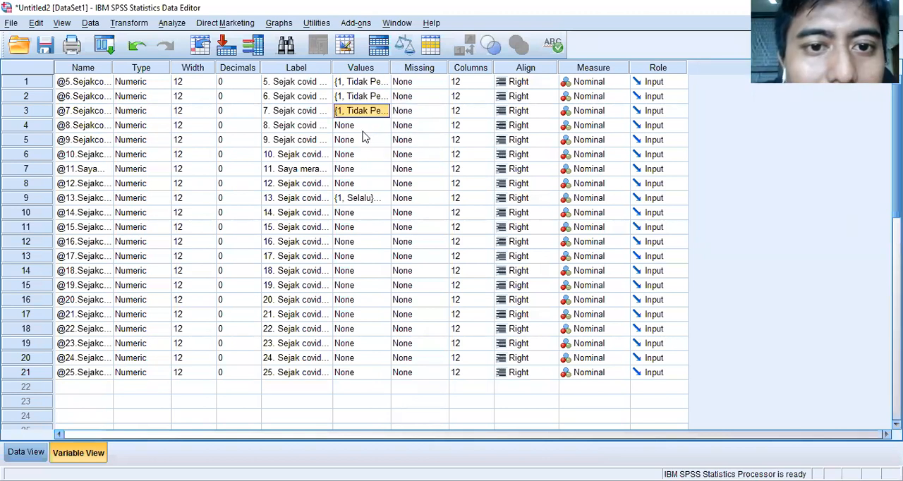
right_click(360, 128)
left_click(379, 154)
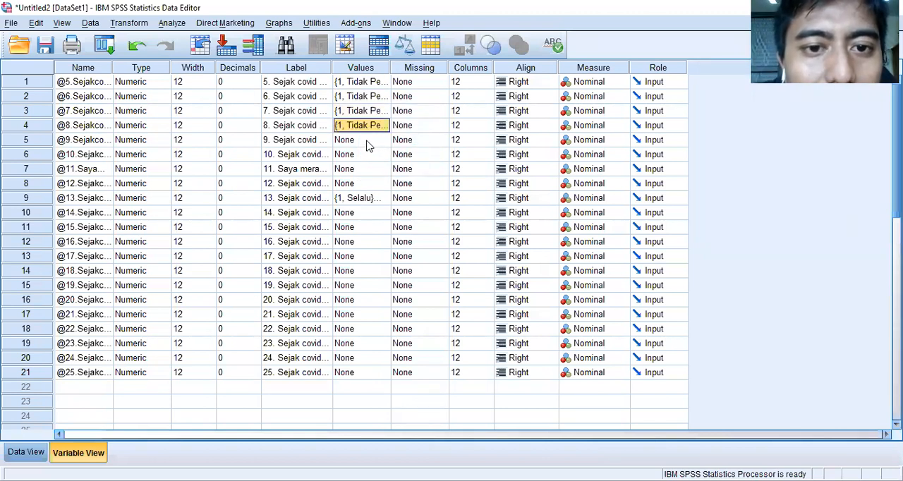
right_click(367, 141)
left_click(385, 167)
right_click(367, 156)
left_click(377, 182)
right_click(369, 170)
left_click(381, 199)
right_click(376, 185)
left_click(394, 212)
left_click(201, 176)
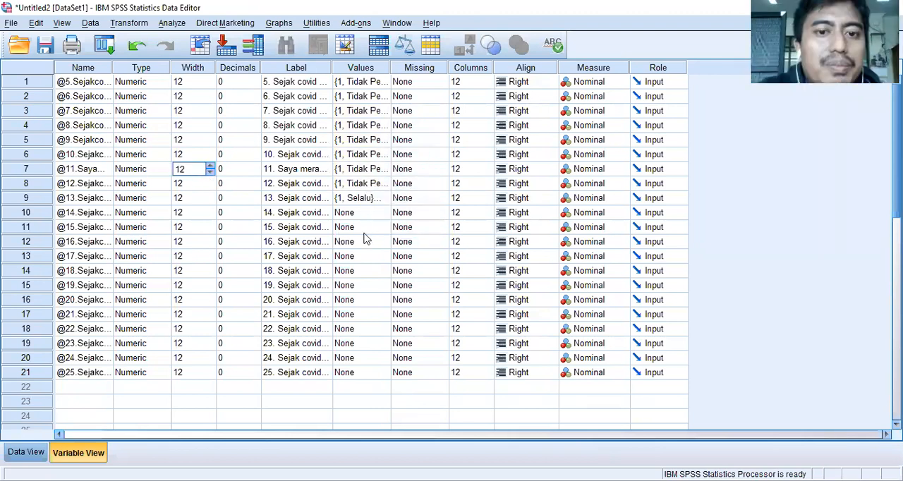
left_click(395, 185)
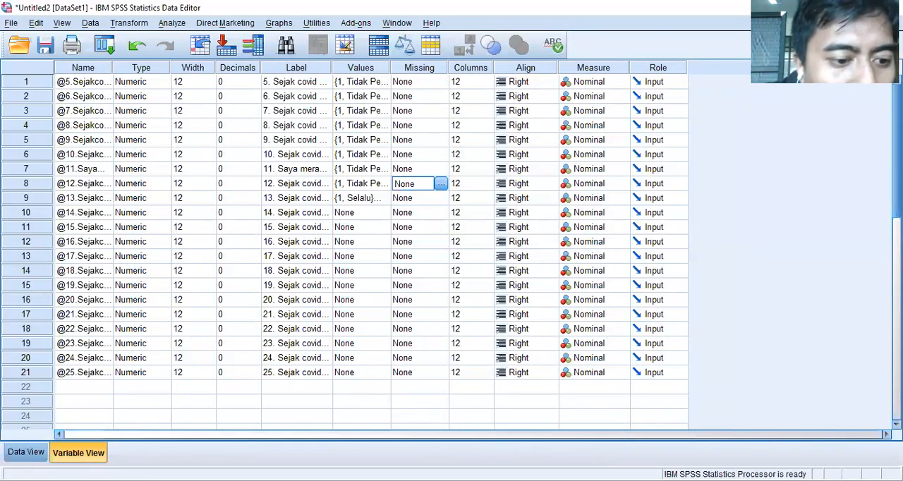
- Review the coded answers and question columns through question 25 in Data View, and return to Variable View
left_click(26, 452)
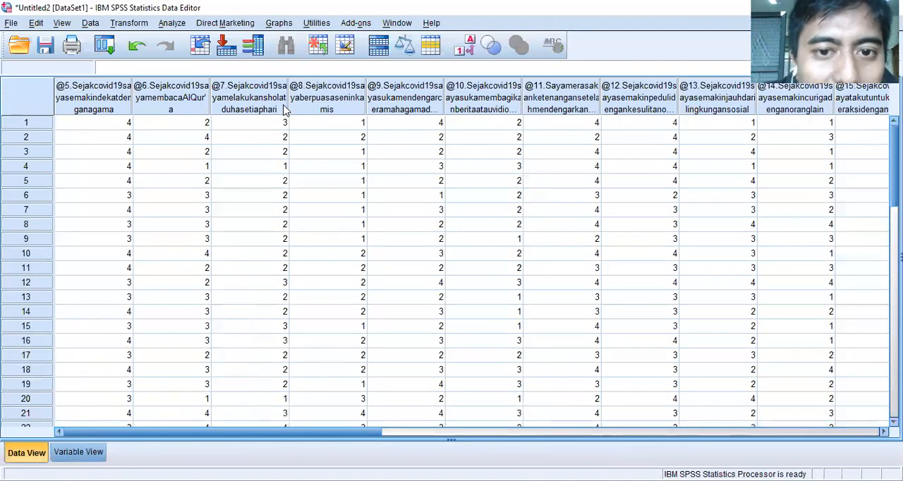
scroll(288, 228, "down", 11)
scroll(294, 246, "up", 11)
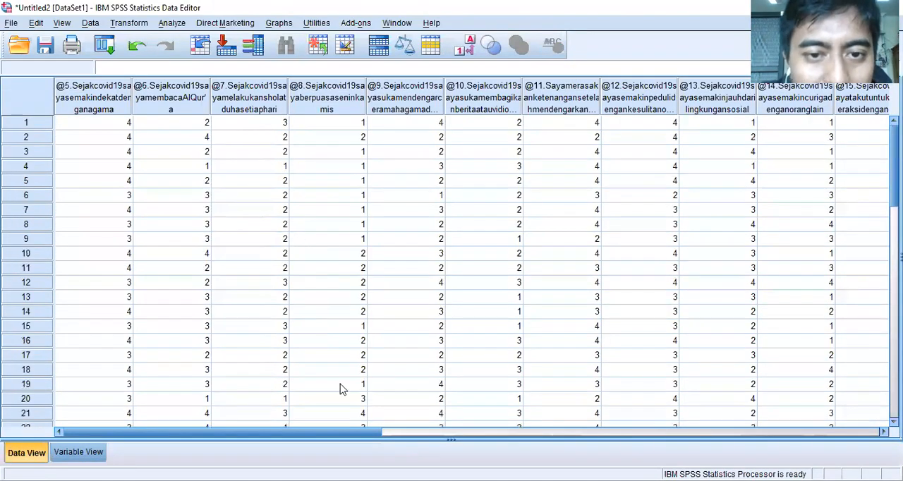
left_click(522, 432)
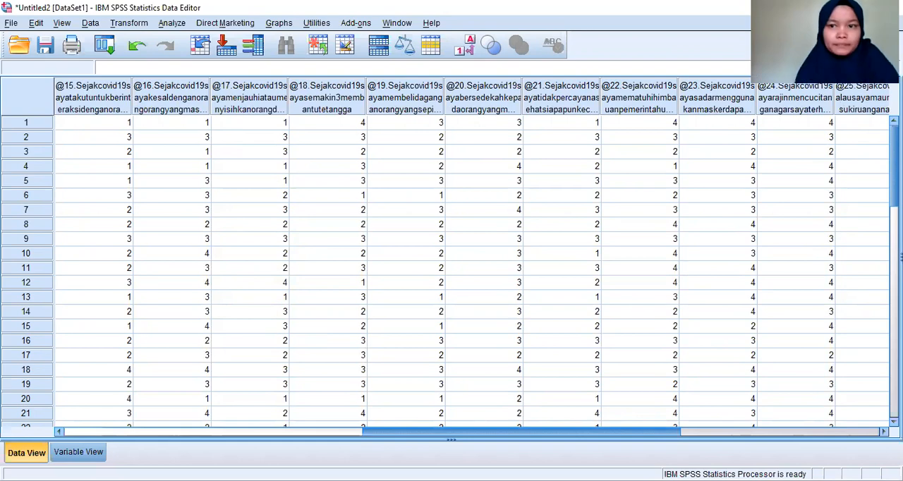
left_click(101, 450)
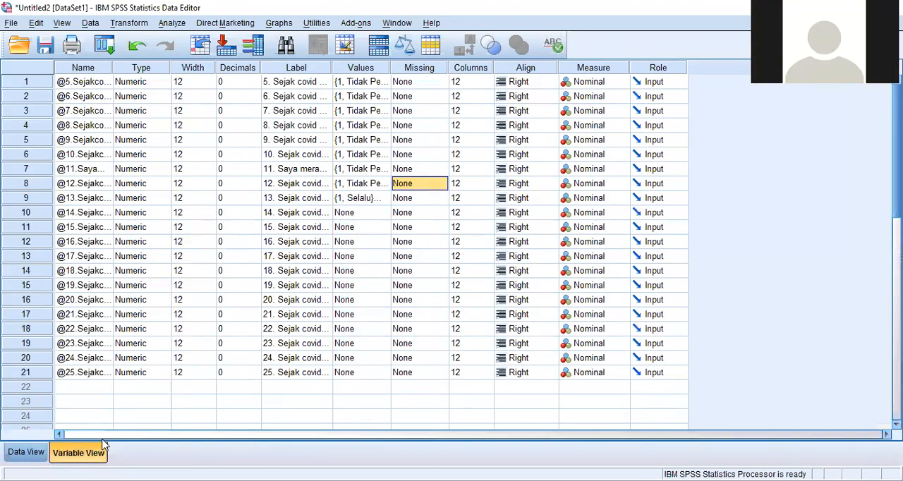
key("ctrl+t")
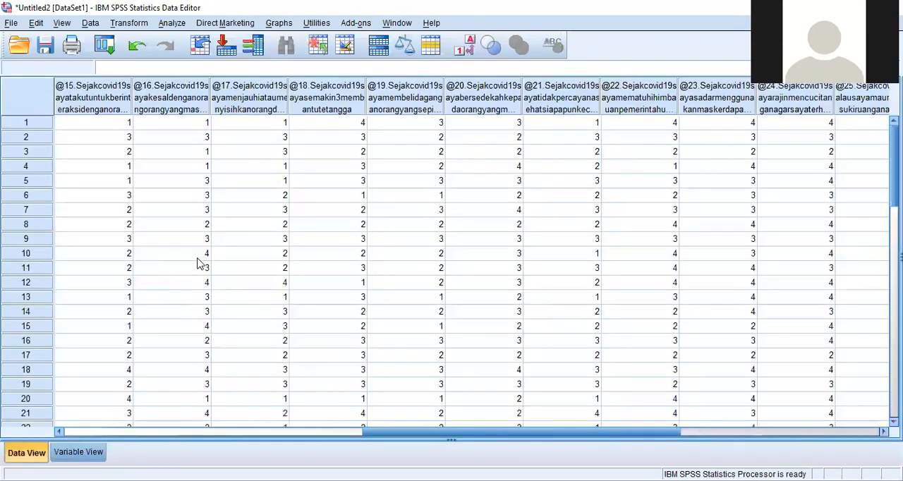
left_click(79, 453)
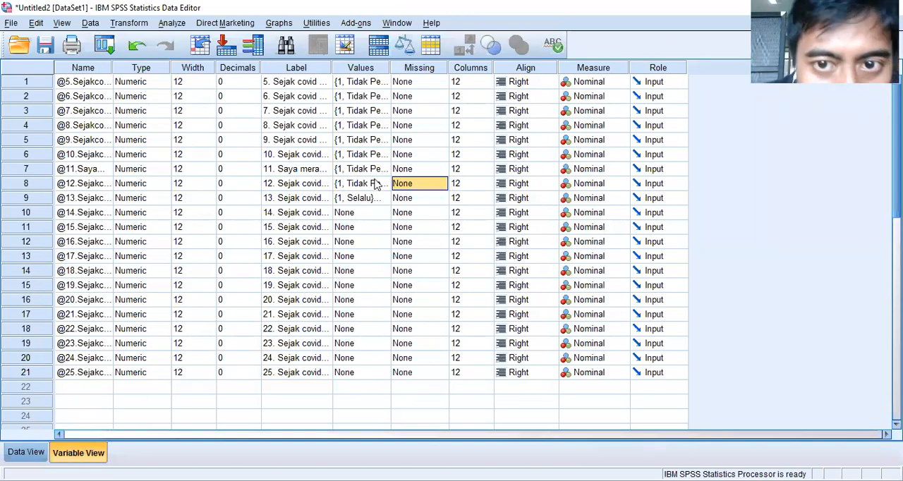
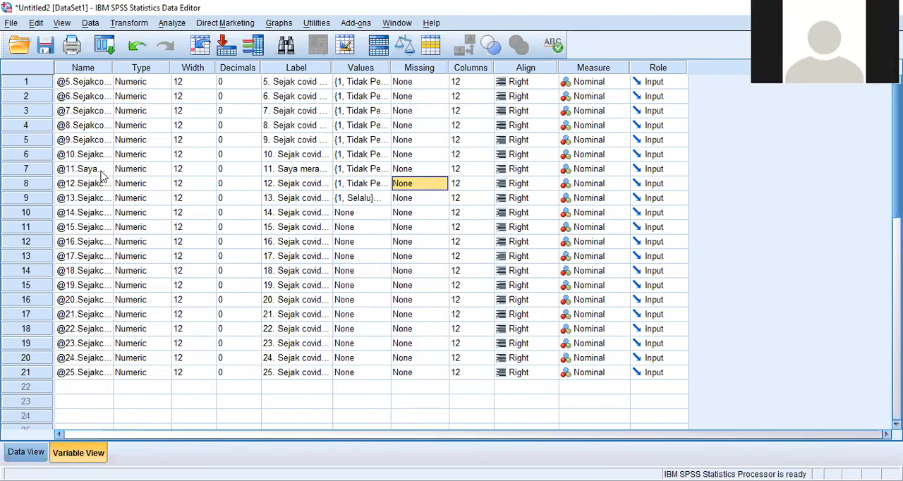
- Check the Missing Values settings of questions 5, 6 and 7, and recheck question 5's
left_click(432, 83)
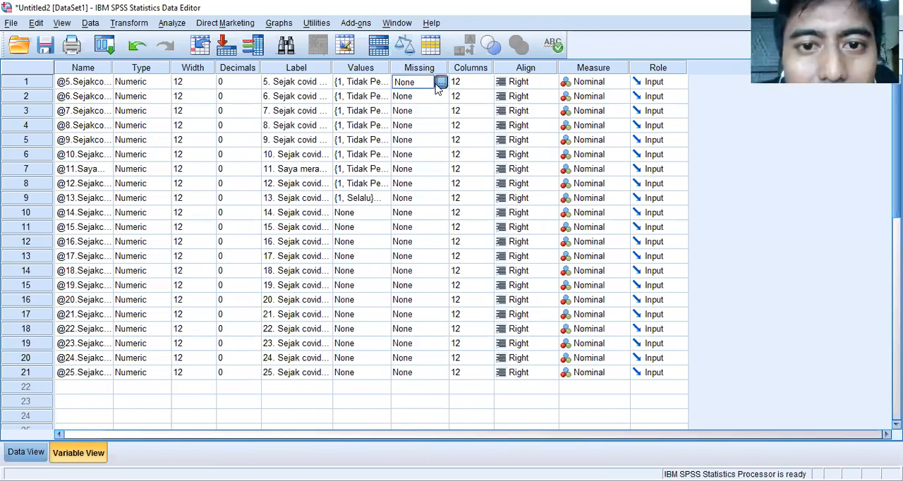
left_click(441, 83)
left_click(543, 172)
left_click(420, 101)
left_click(441, 96)
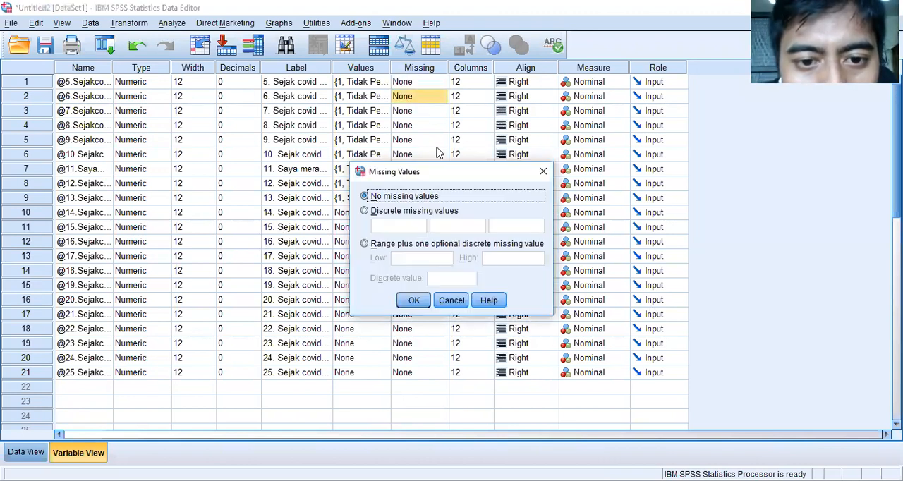
left_click(544, 172)
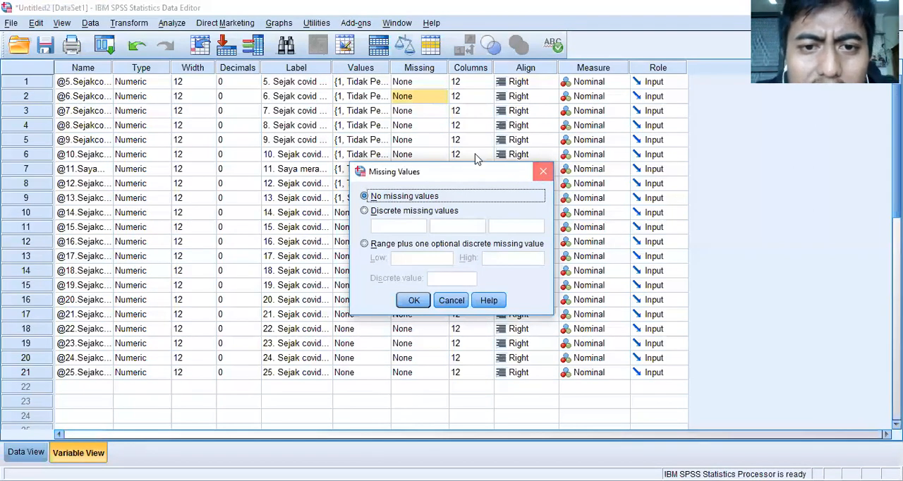
scroll(418, 129, "down", 3)
scroll(421, 156, "up", 3)
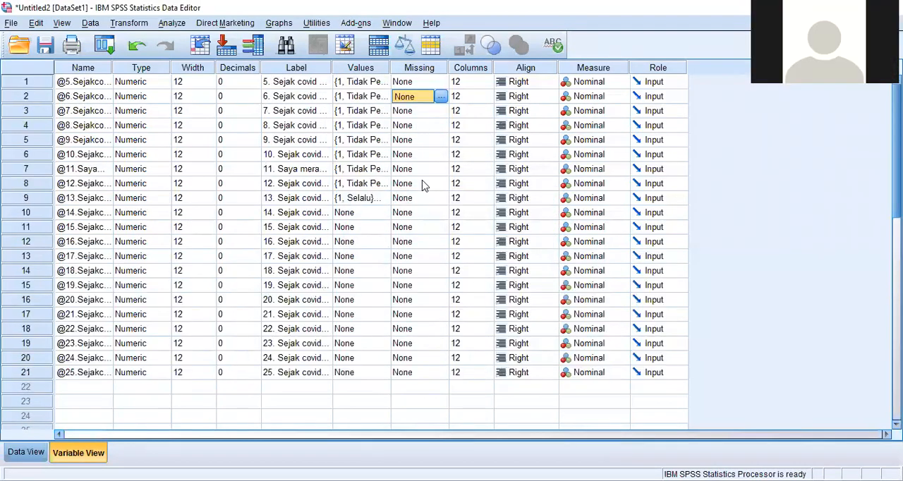
left_click(422, 84)
left_click(438, 110)
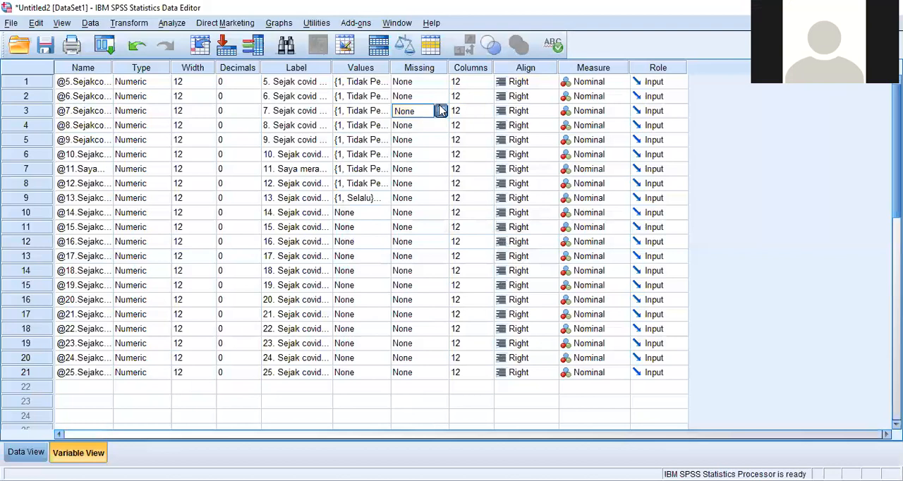
left_click(440, 111)
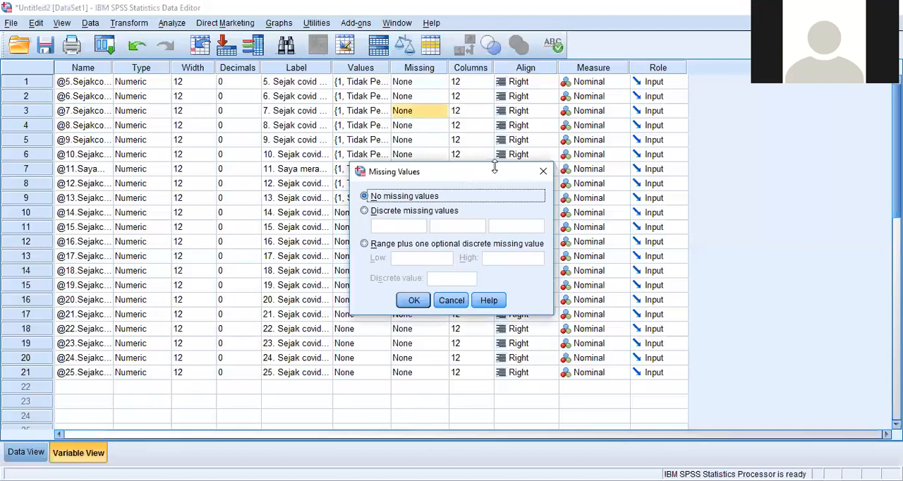
left_click(543, 171)
left_click(439, 84)
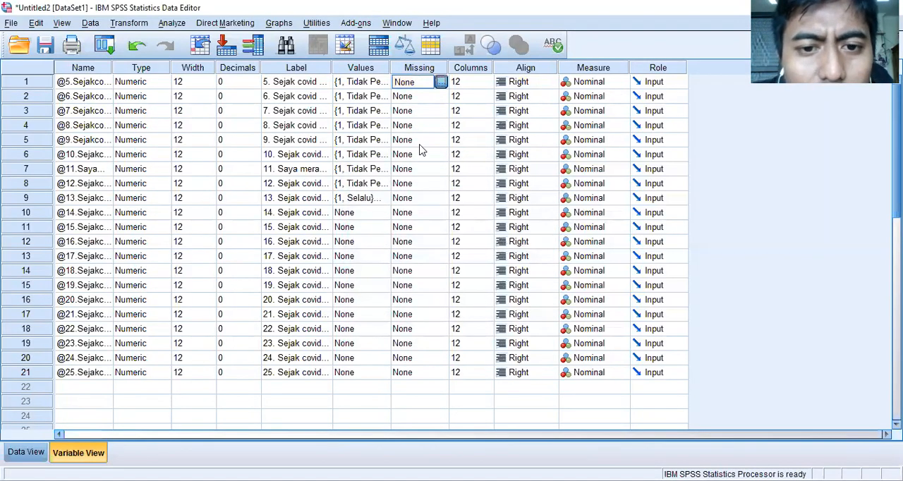
left_click(440, 82)
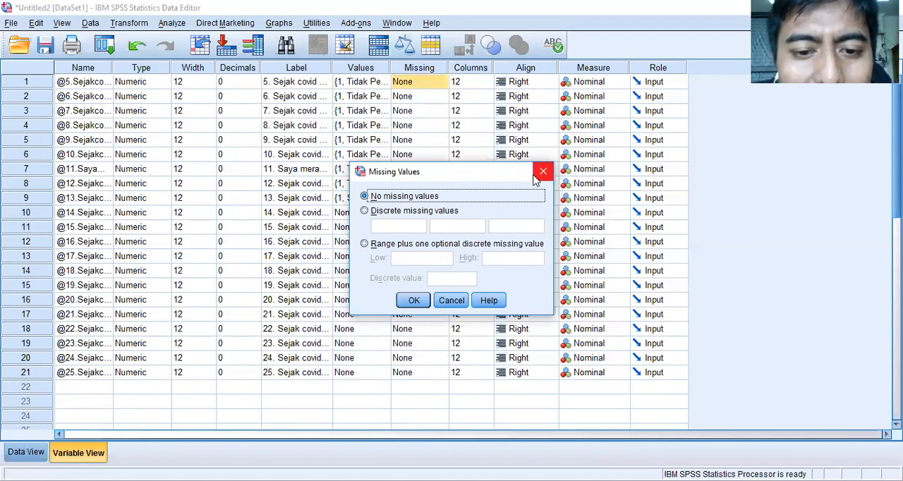
left_click(540, 174)
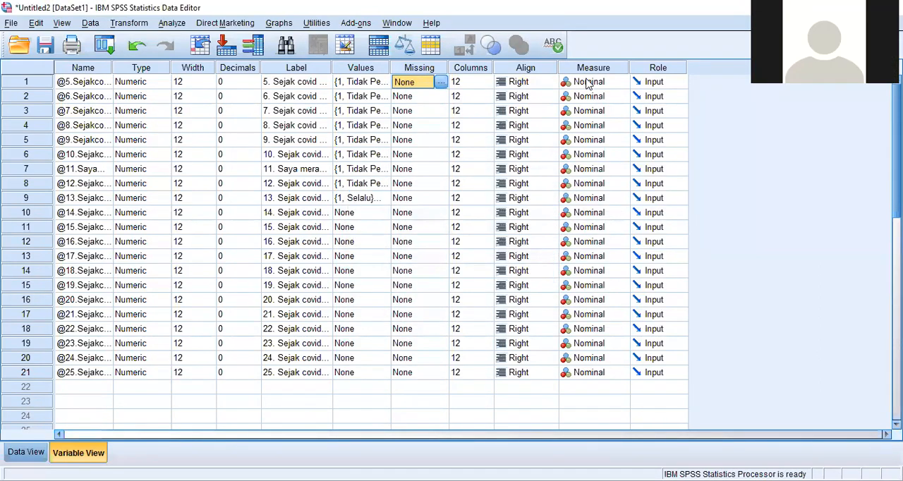
- Set the measurement level of question 5 to Scale
left_click(585, 82)
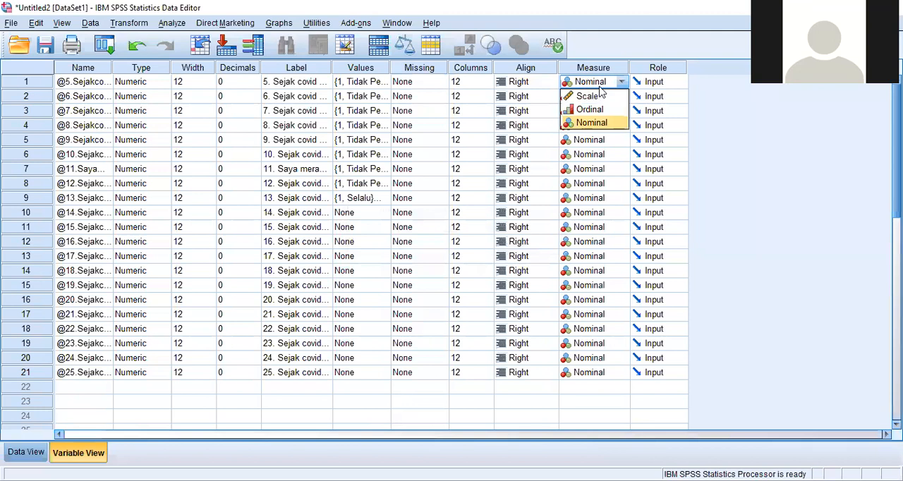
left_click(589, 97)
left_click(599, 96)
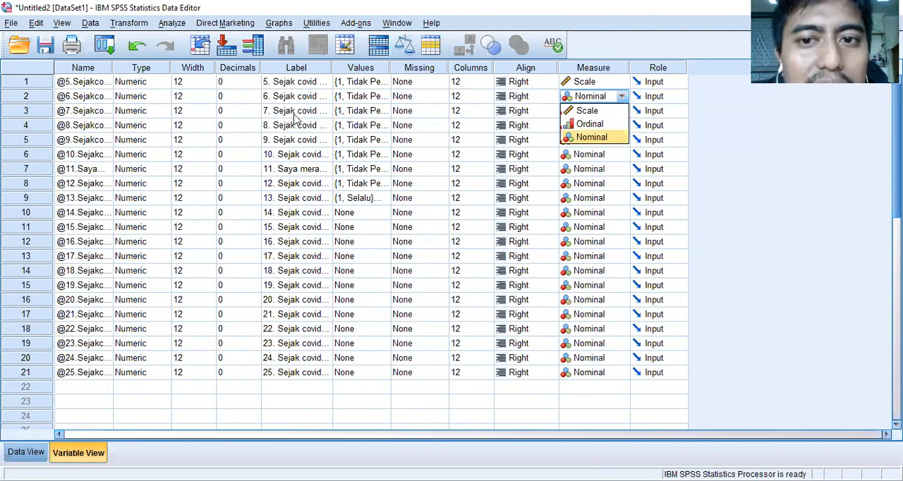
left_click(609, 82)
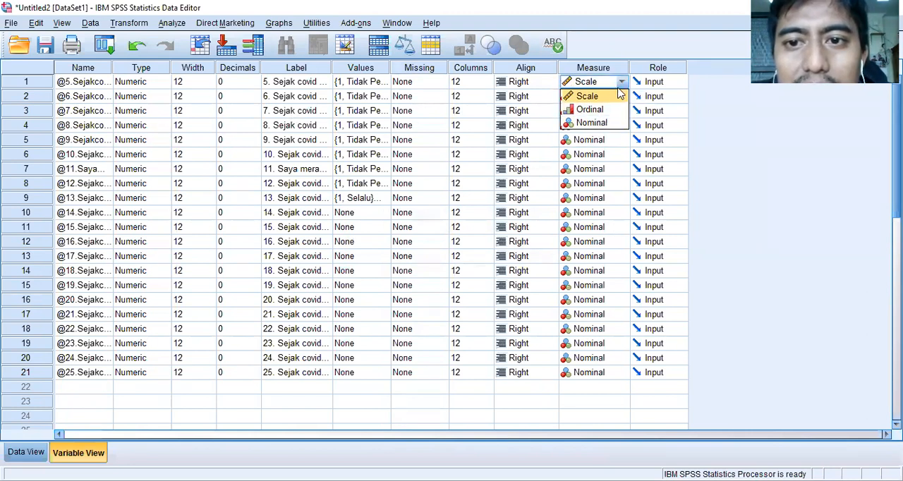
left_click(619, 97)
- Examine the measurement level options available for questions 5 and 6 and compare the levels across all questions
left_click(620, 96)
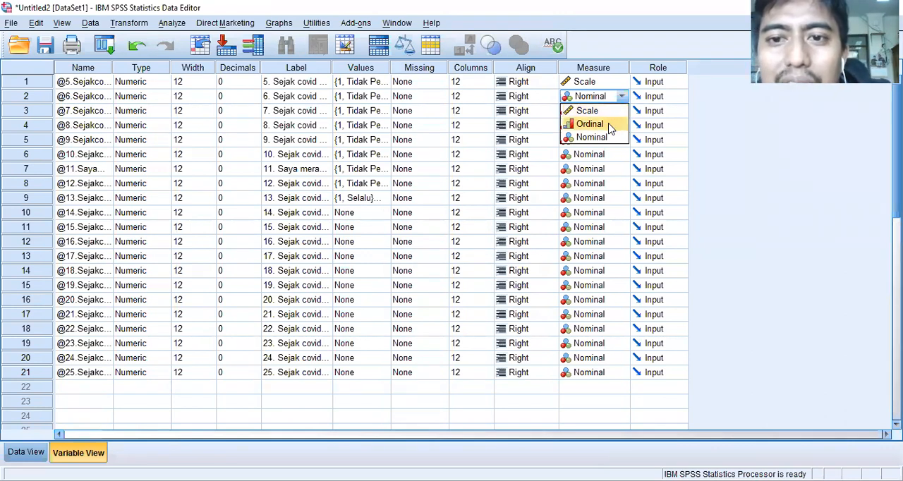
left_click(612, 81)
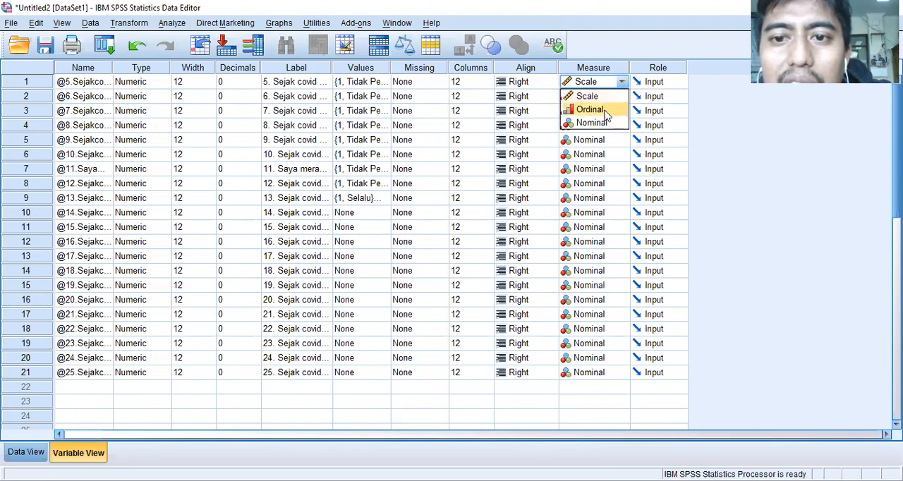
left_click(604, 98)
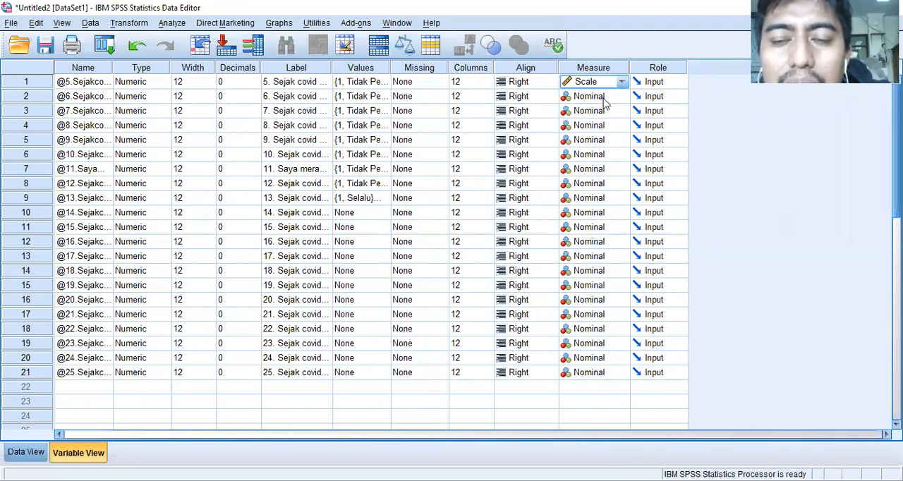
scroll(605, 178, "down", 4)
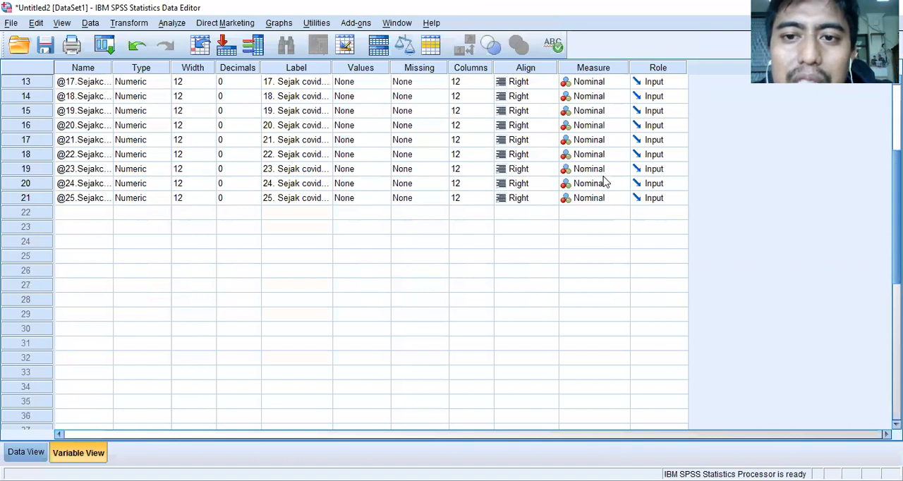
scroll(605, 178, "up", 4)
left_click(610, 101)
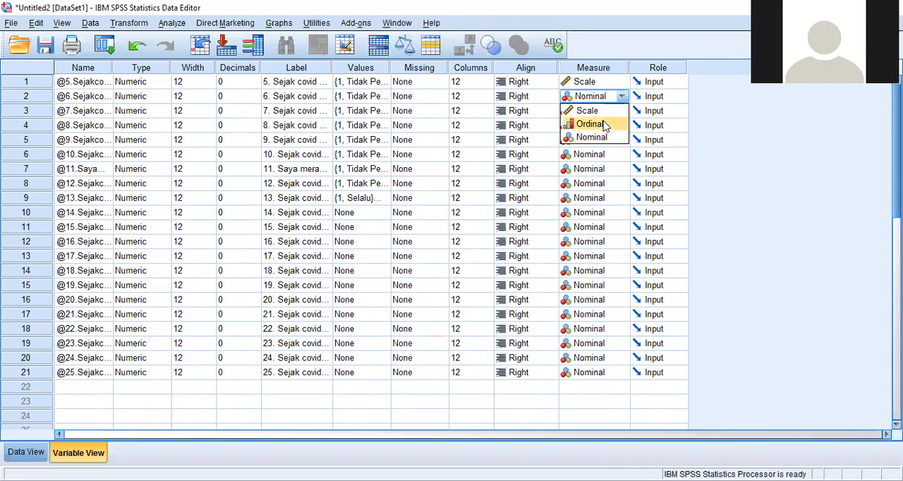
left_click(616, 83)
left_click(611, 55)
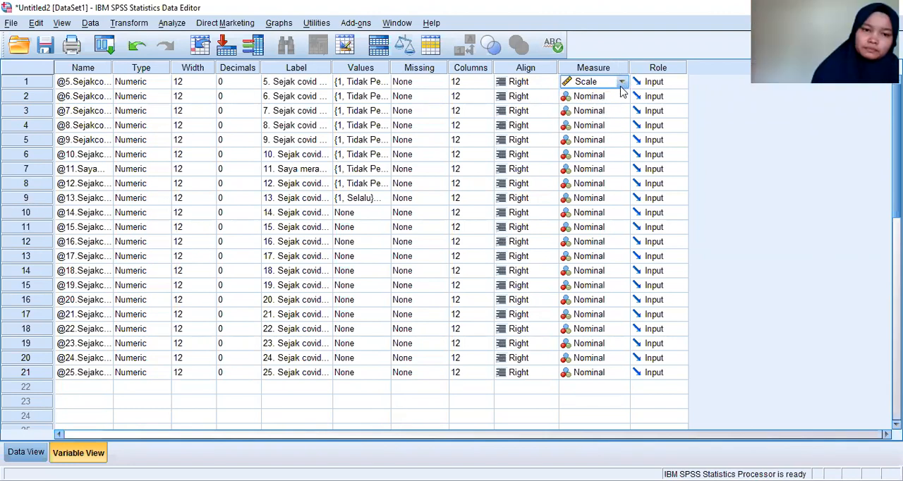
left_click(621, 83)
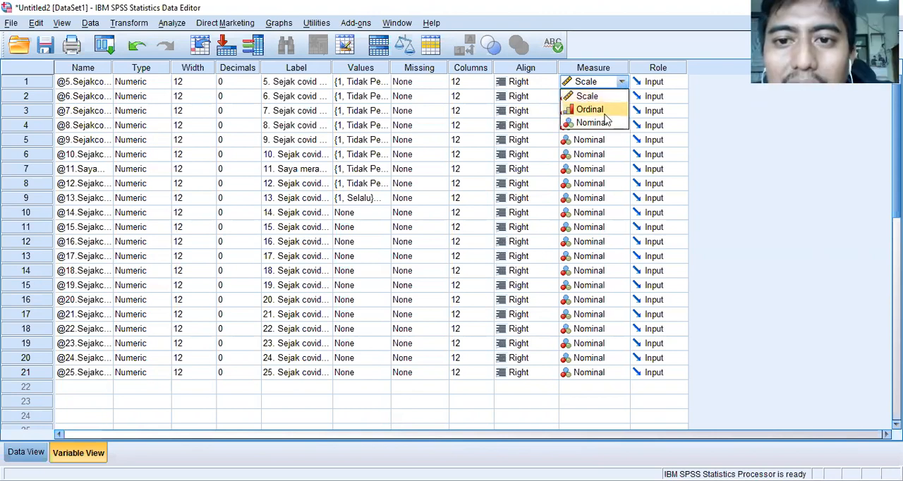
left_click(622, 82)
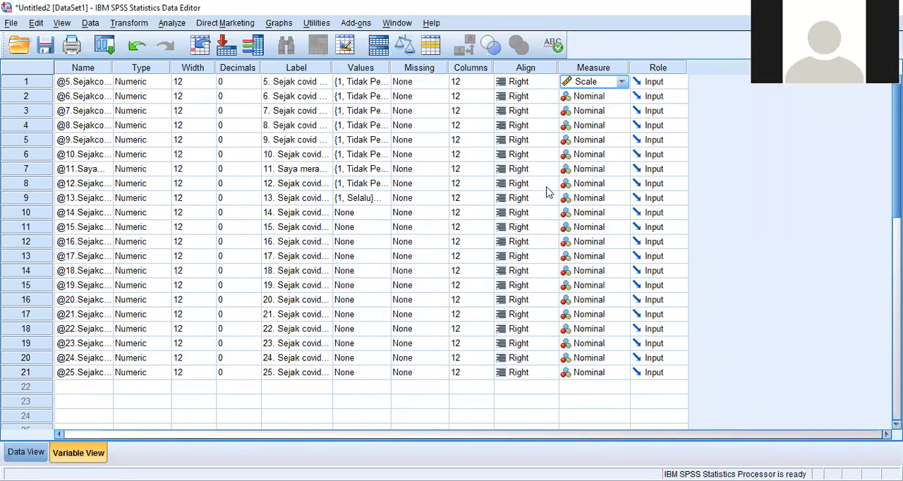
left_click(600, 97)
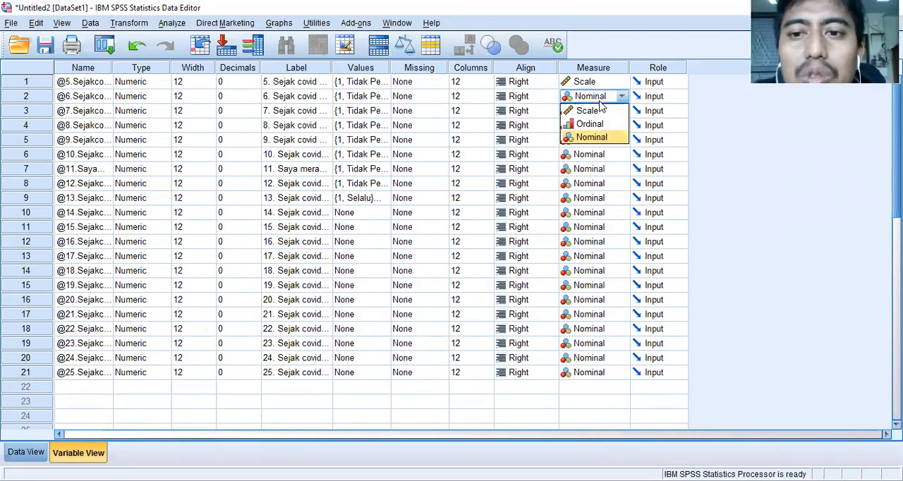
left_click(729, 100)
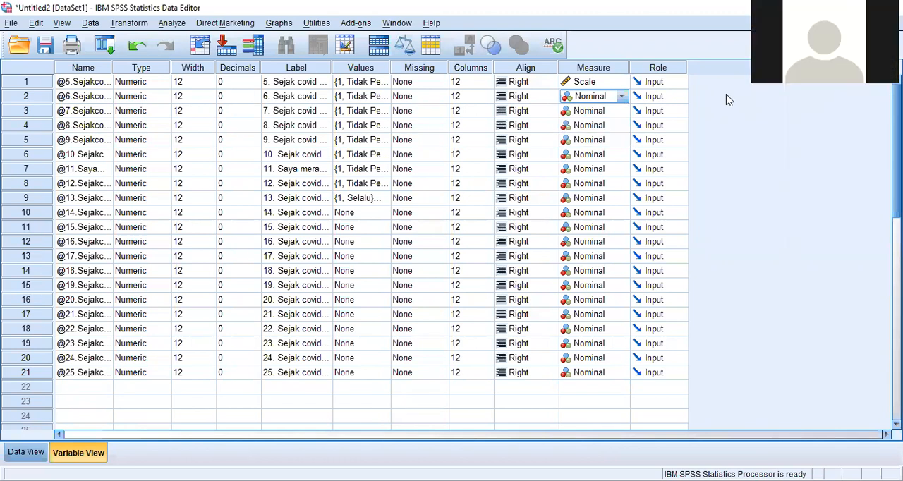
- Check the Role options and the Variable Type settings of question 5 in Variable View
left_click(20, 455)
left_click(56, 455)
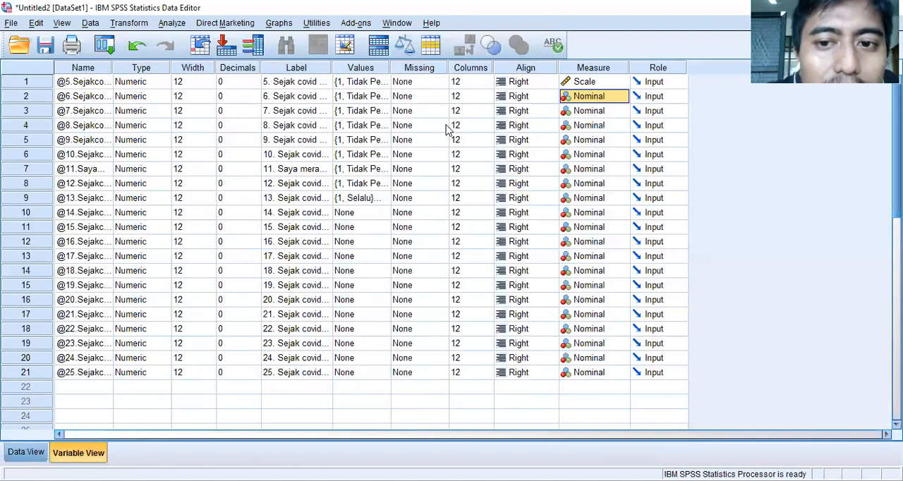
left_click(665, 85)
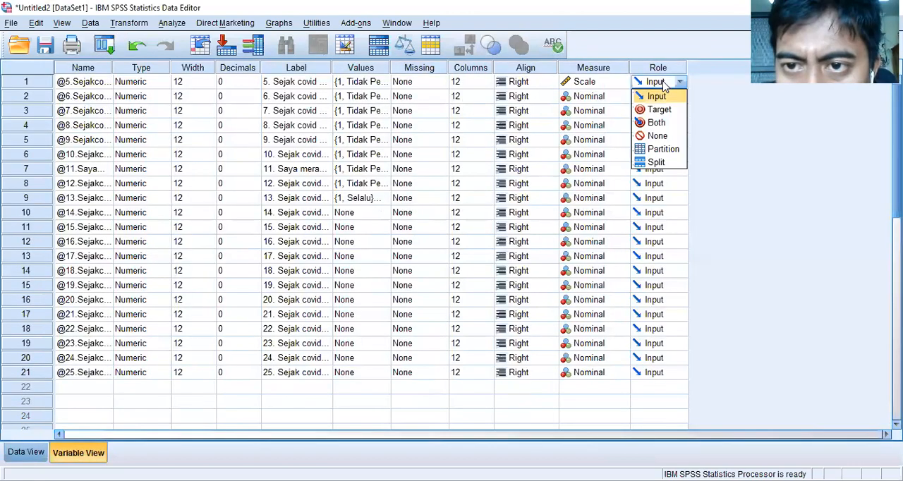
left_click(703, 83)
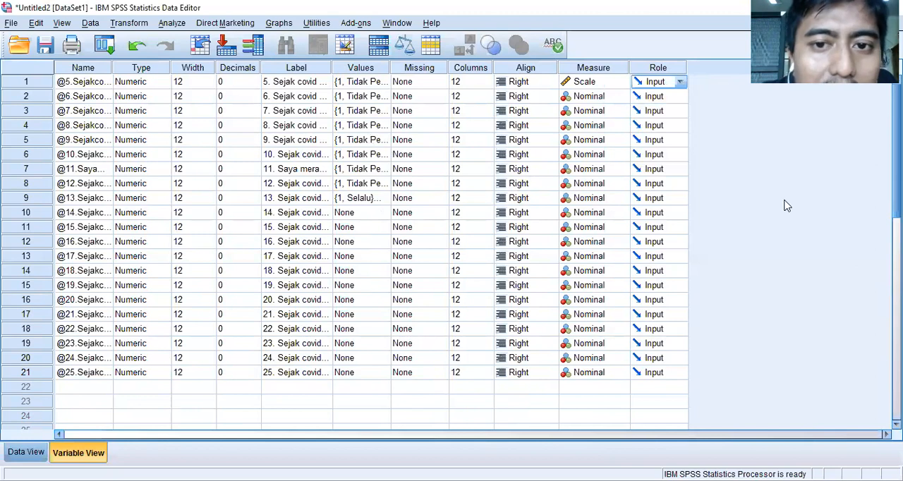
left_click(130, 83)
left_click(162, 81)
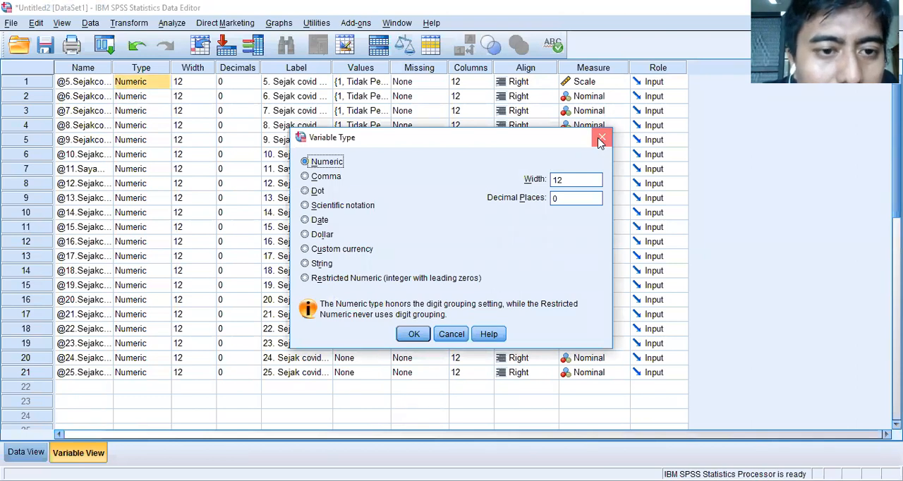
left_click(602, 137)
- Try to rename question 5's variable to 1
left_click(99, 83)
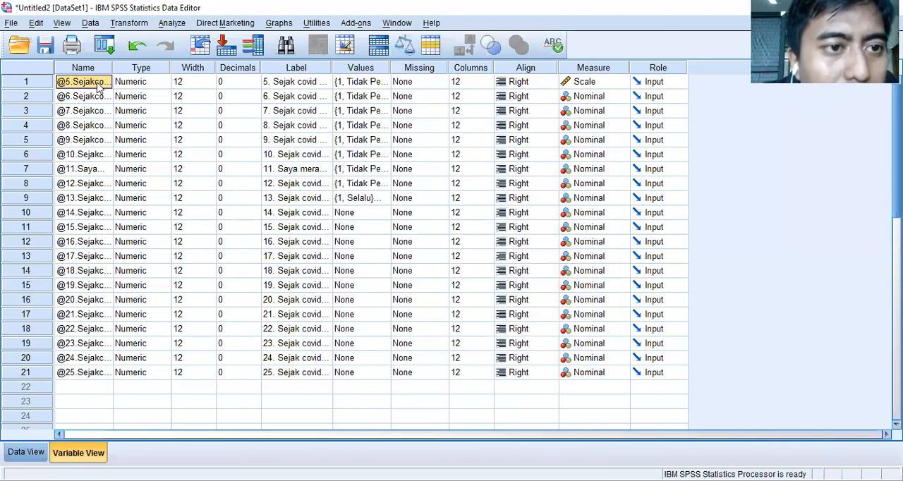
left_click(101, 83)
left_click(98, 112)
left_click(91, 82)
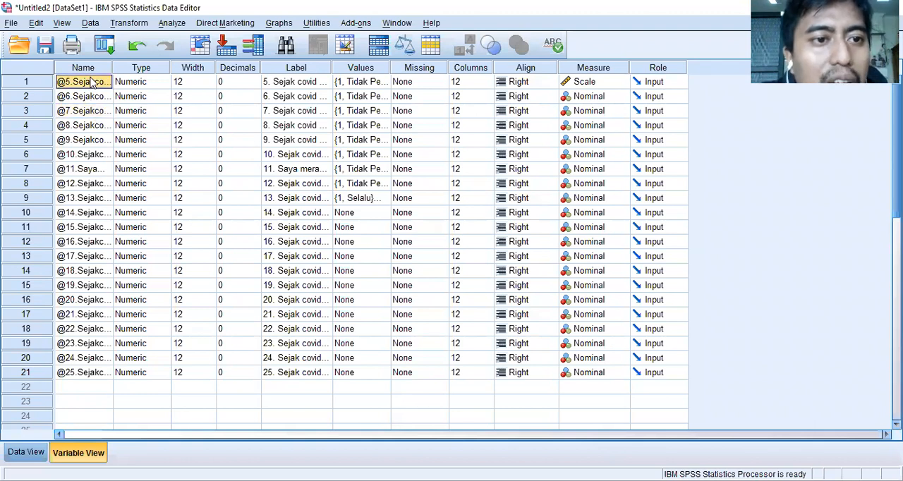
type("1")
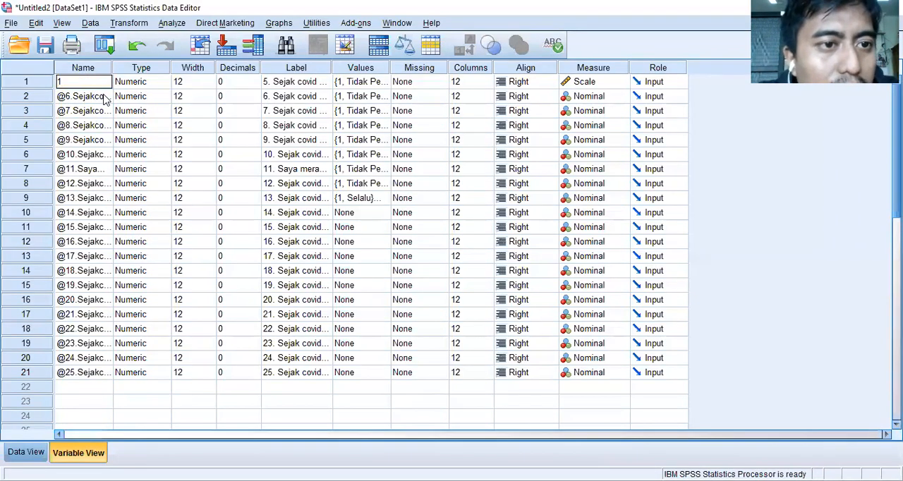
left_click(104, 98)
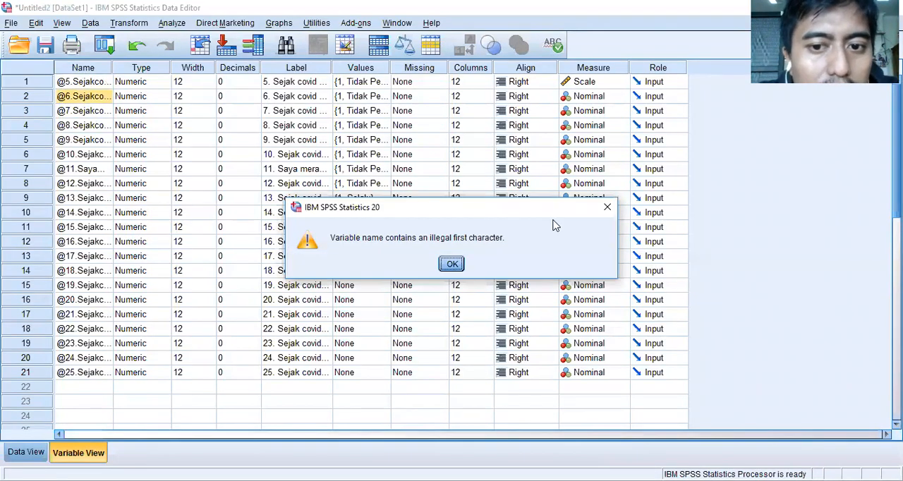
double_click(604, 213)
left_click(77, 84)
scroll(83, 120, "down", 3)
scroll(83, 212, "up", 3)
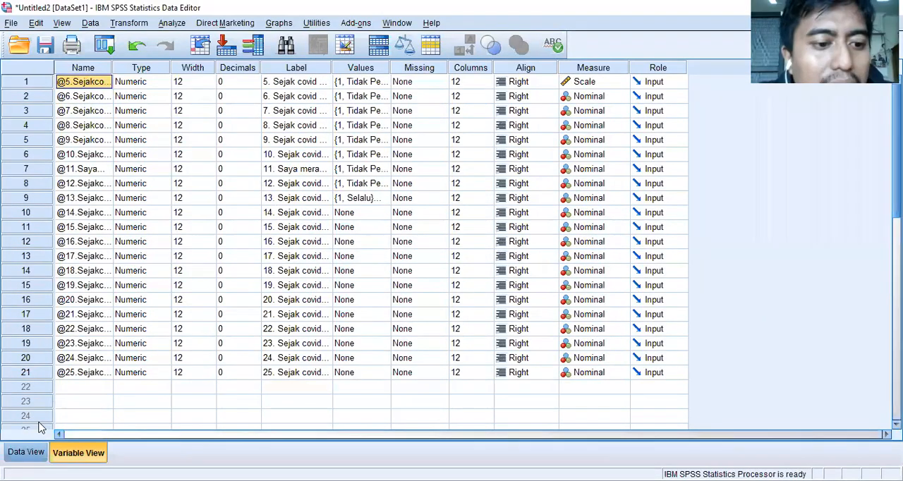
- Look over the Descriptive Statistics procedures available for the survey responses in Data View
left_click(26, 452)
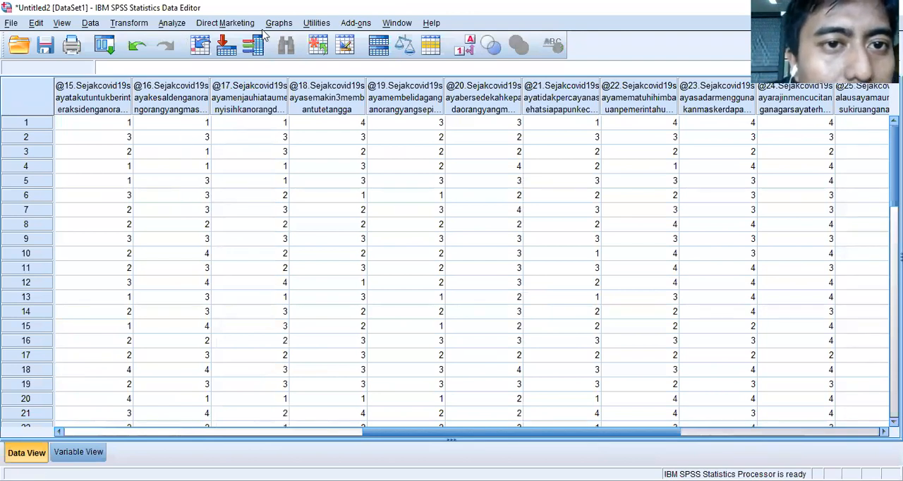
left_click(163, 26)
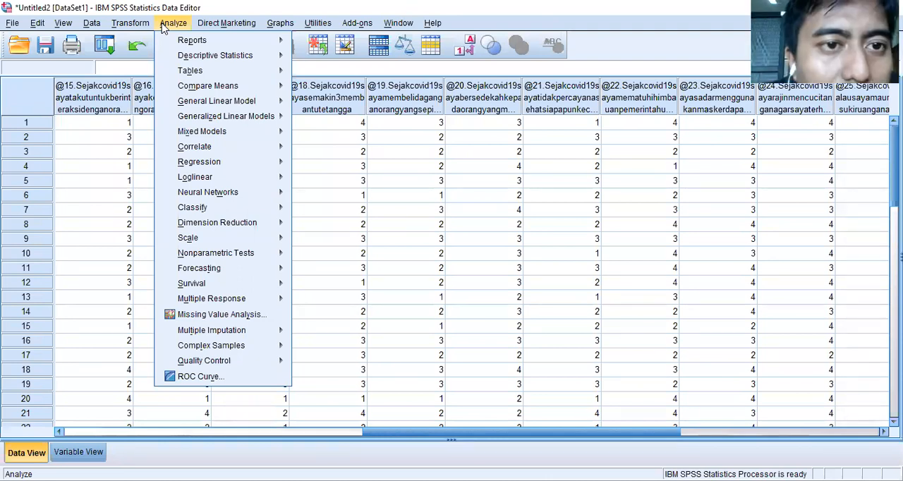
mouse_move(215, 28)
mouse_move(178, 27)
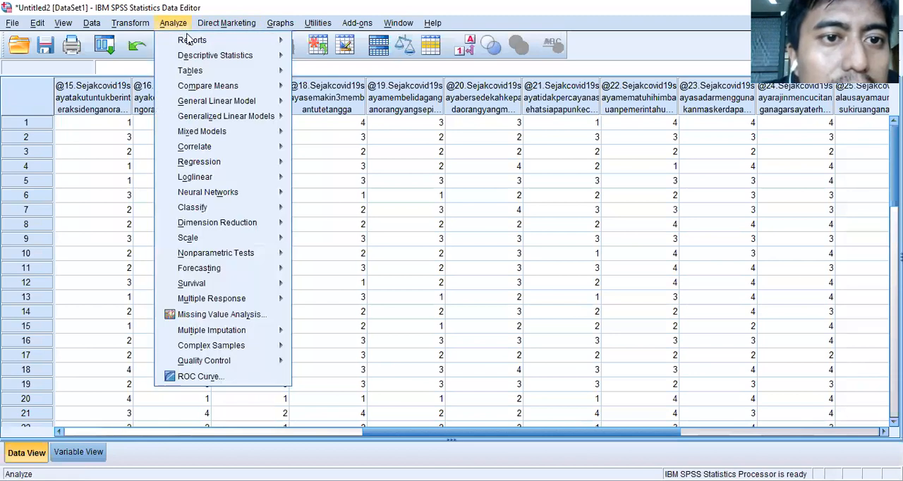
mouse_move(199, 56)
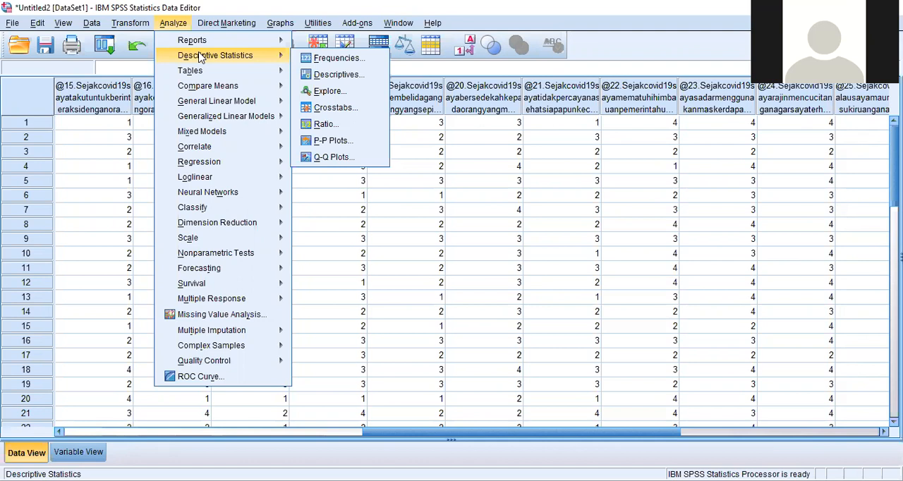
left_click(225, 6)
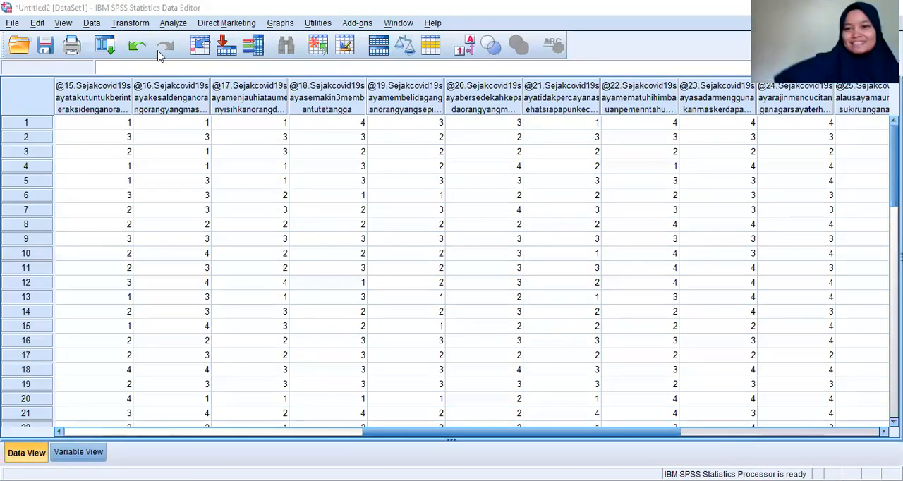
left_click(174, 23)
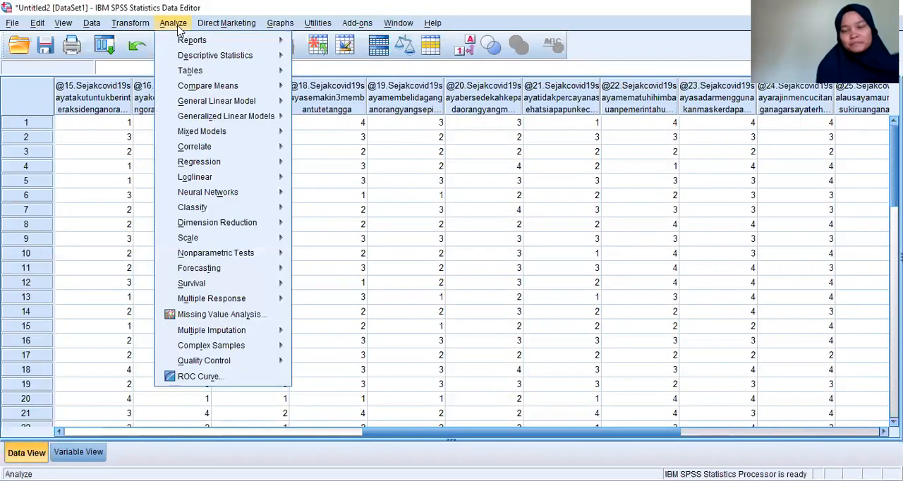
key("alt+Tab")
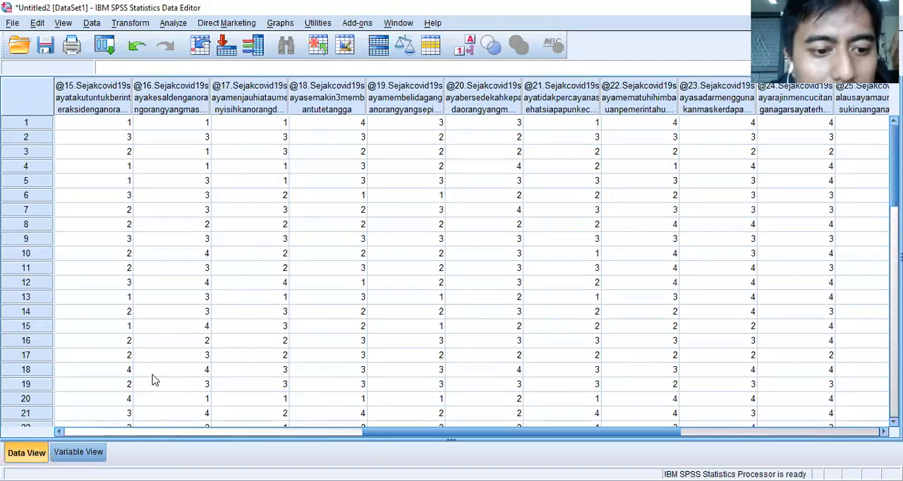
- Copy question 13's value labels to questions 14, 15 and 16 in Variable View
left_click(79, 452)
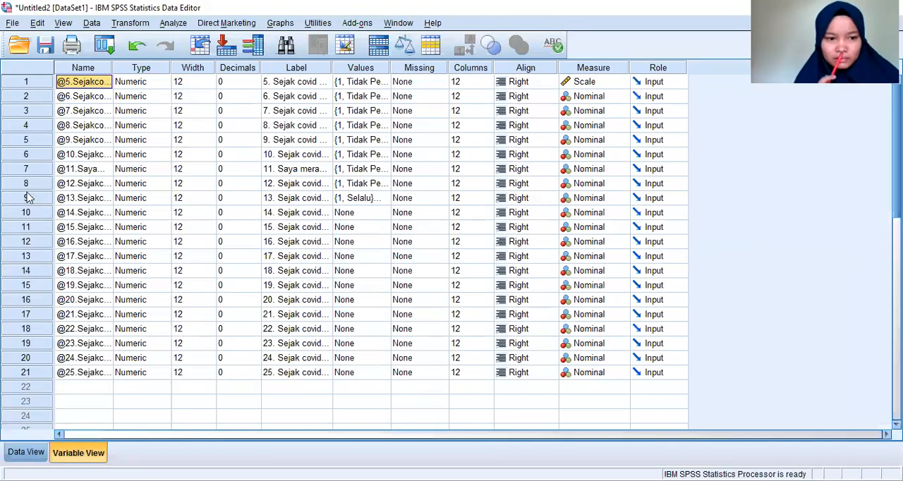
right_click(383, 208)
right_click(346, 198)
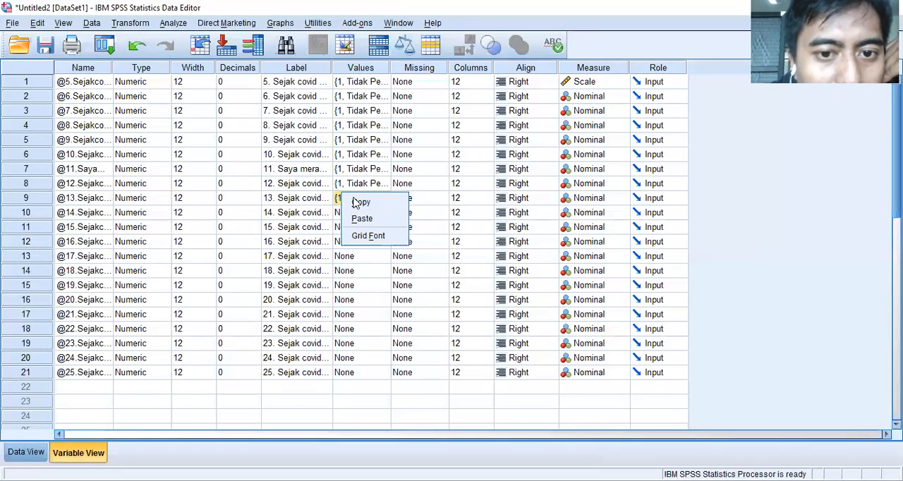
left_click(362, 218)
right_click(357, 213)
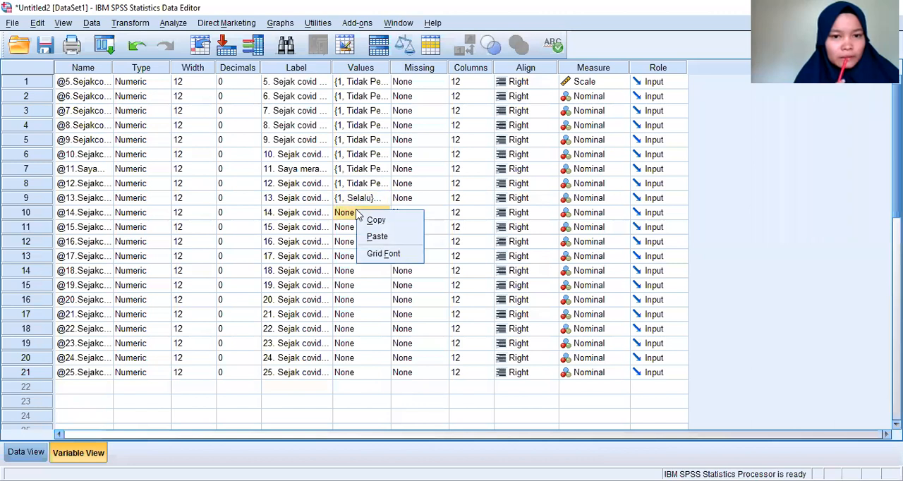
left_click(374, 237)
right_click(356, 229)
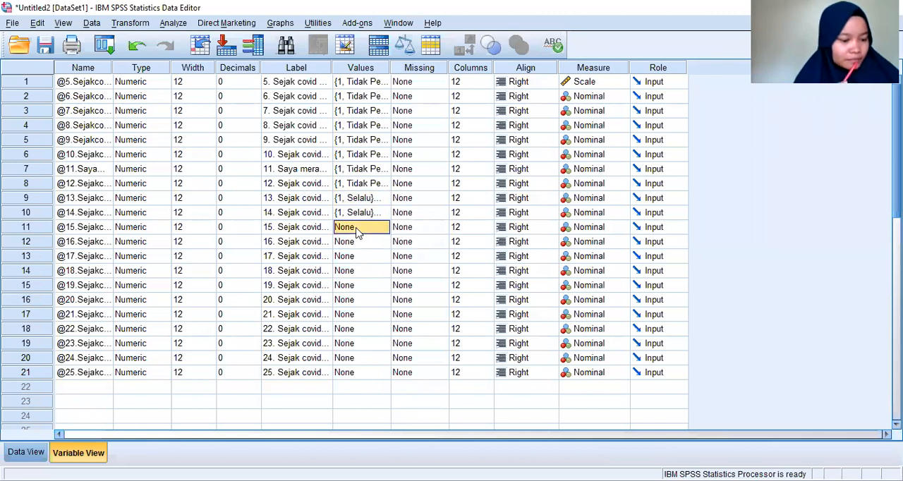
left_click(372, 247)
right_click(359, 242)
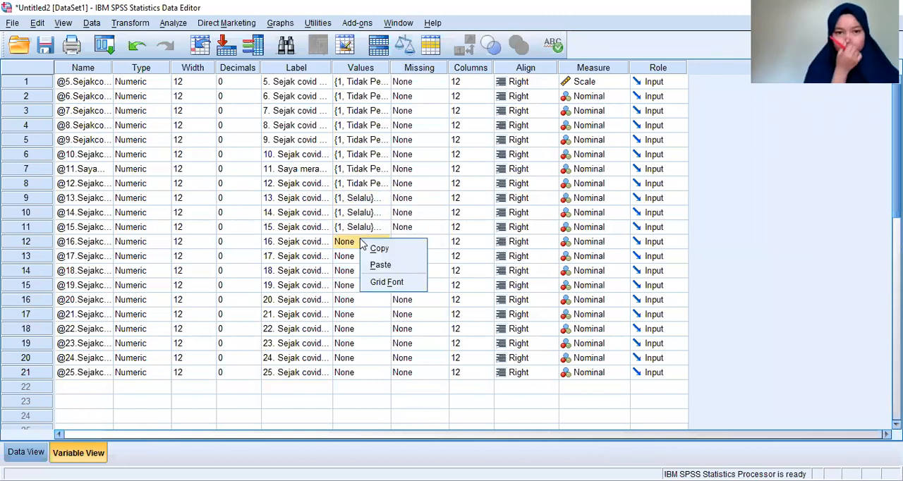
left_click(352, 261)
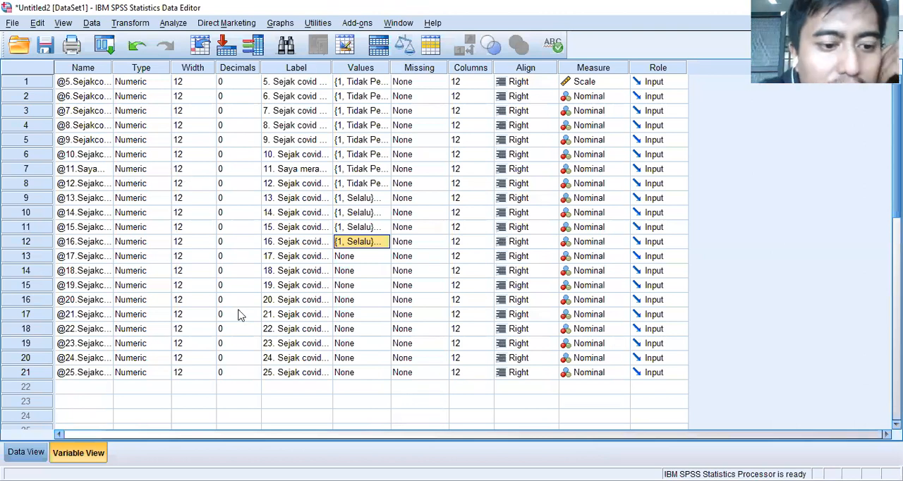
- Return to Data View and examine the available analysis procedures, including Compare Means, Descriptive Statistics, General Linear Model and Neural Networks
left_click(26, 453)
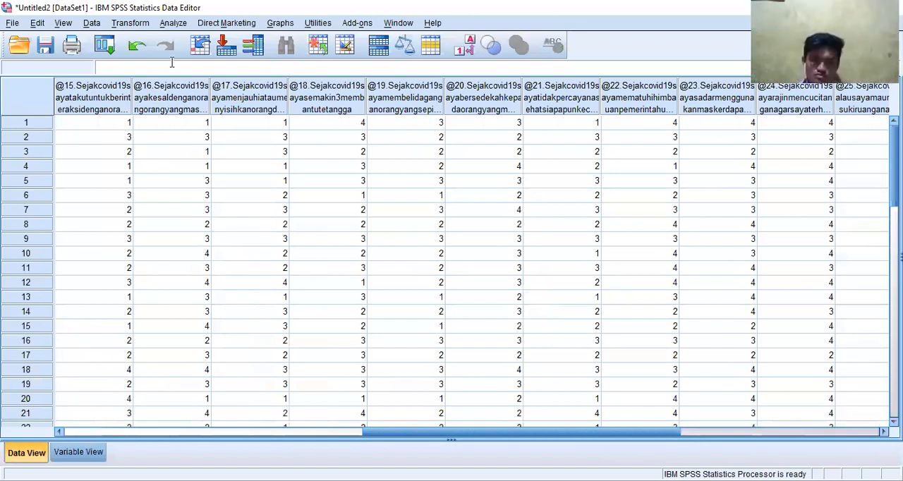
left_click(172, 23)
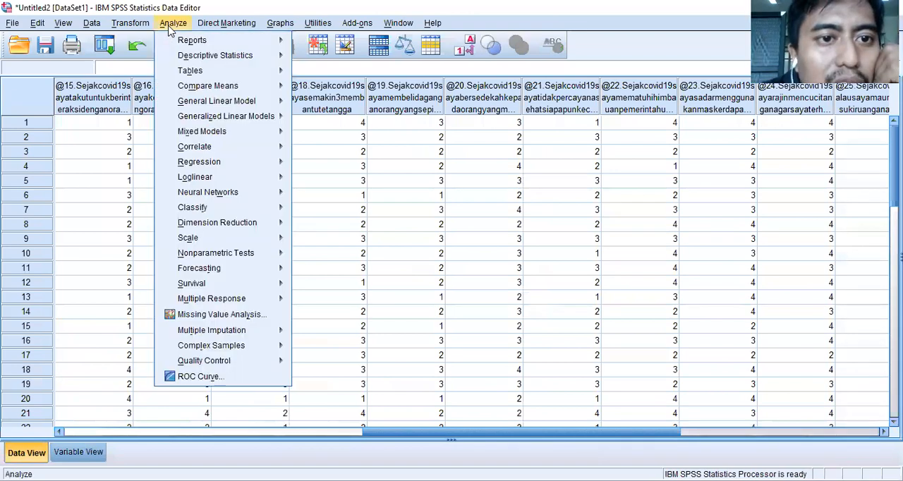
mouse_move(211, 86)
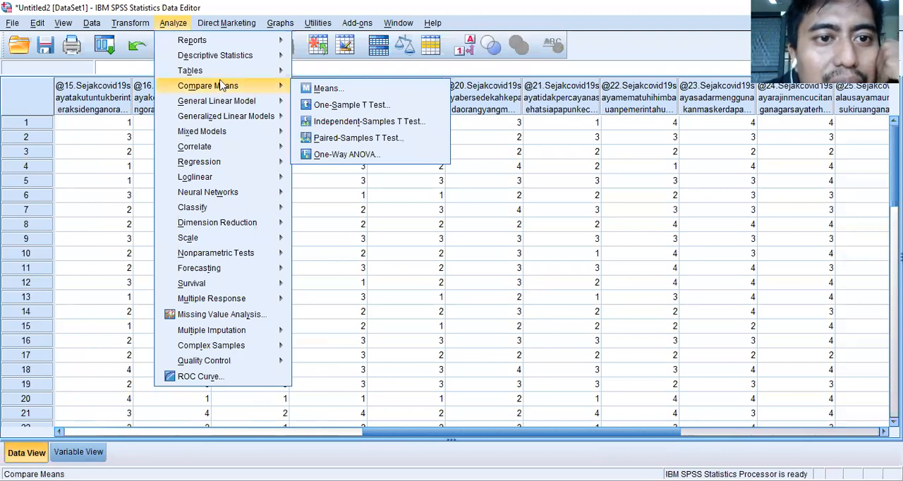
mouse_move(252, 62)
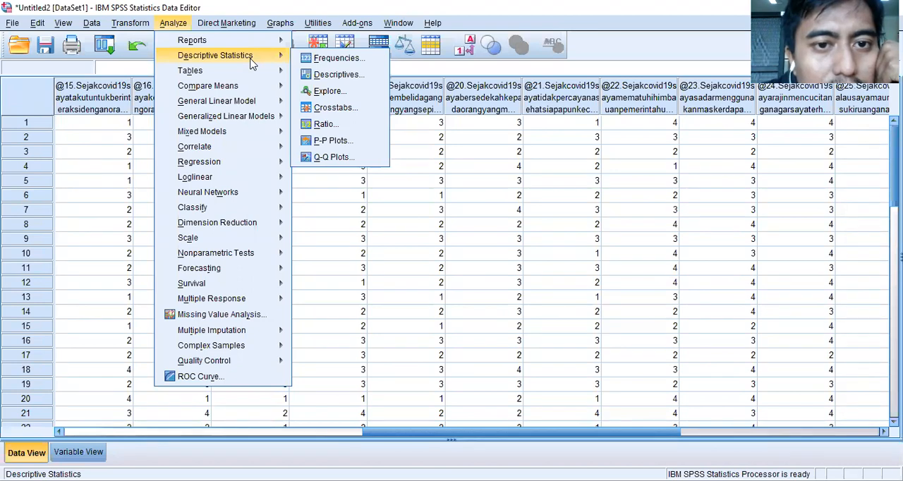
mouse_move(275, 45)
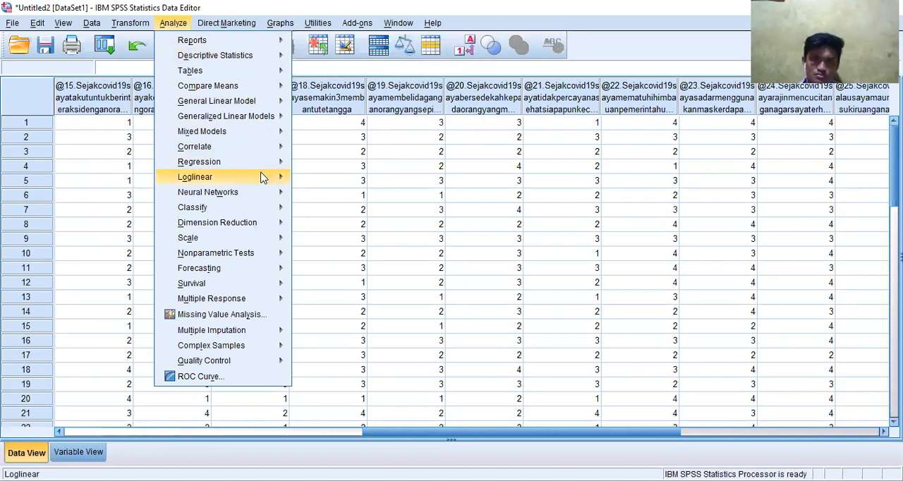
mouse_move(262, 177)
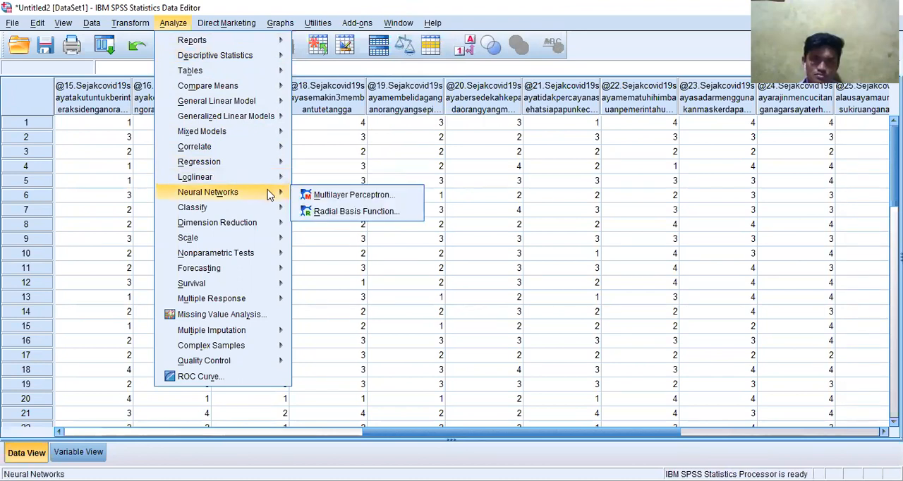
mouse_move(273, 234)
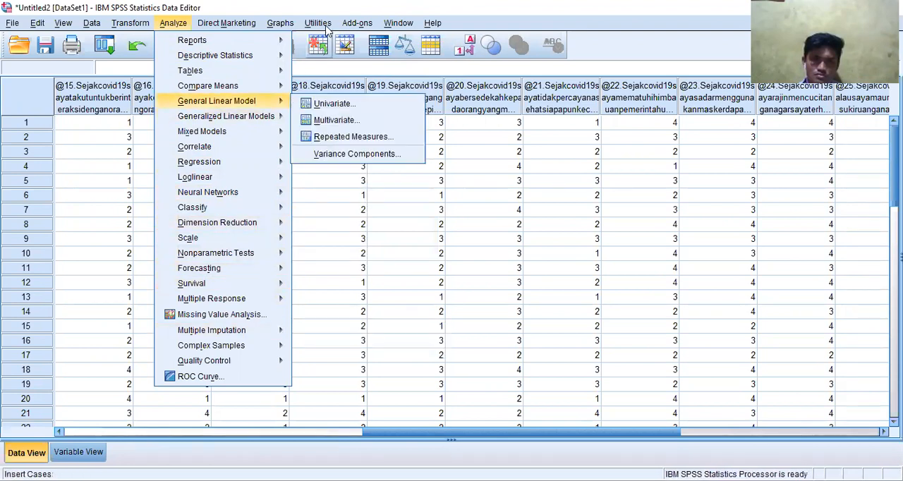
mouse_move(321, 21)
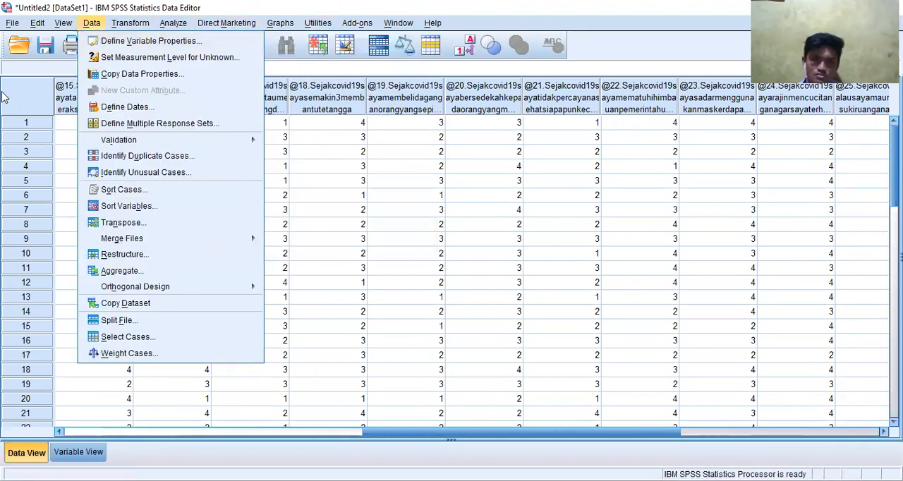
left_click(31, 71)
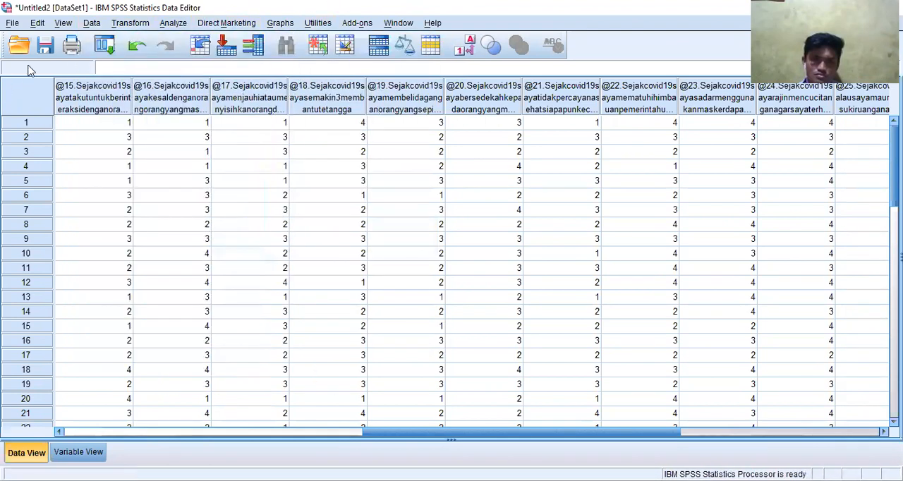
- Check the recently used procedures and the data transformation options, including Prepare Data for Modeling
left_click(104, 47)
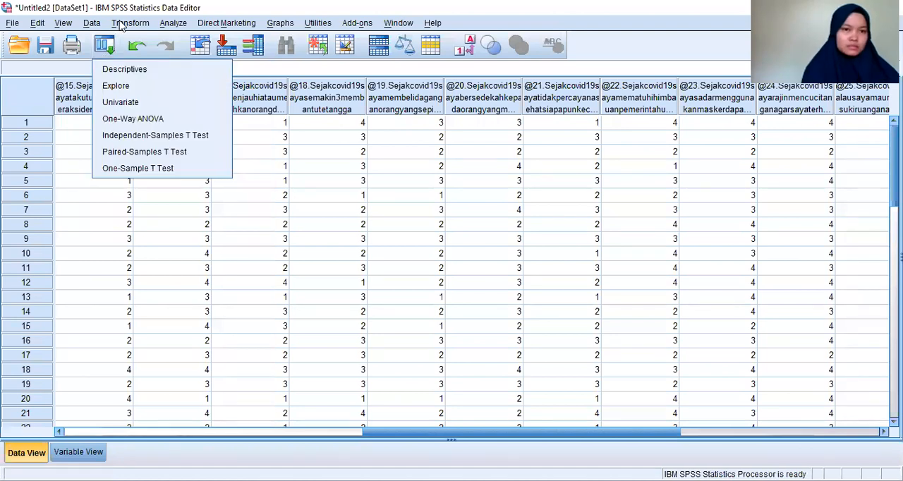
left_click(120, 23)
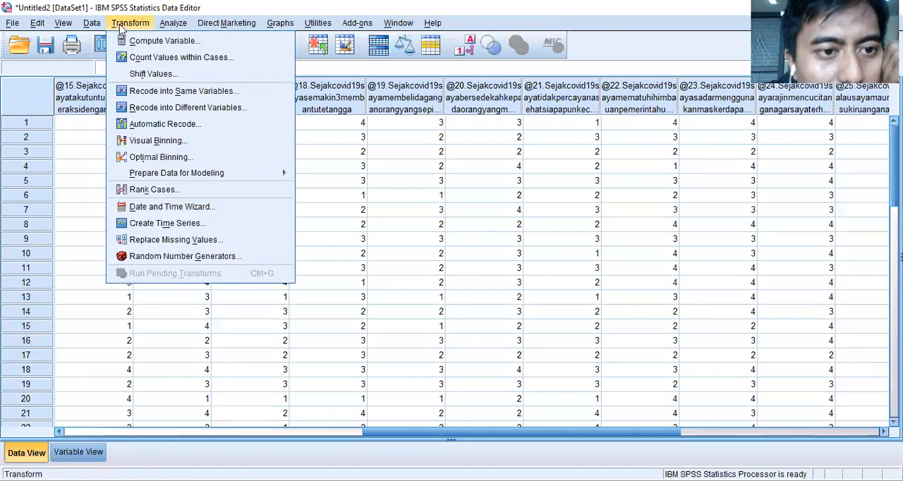
mouse_move(177, 174)
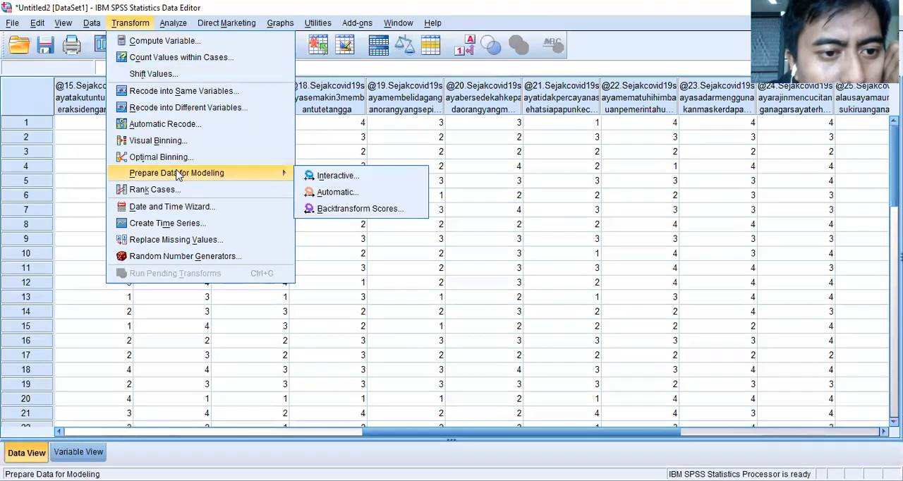
- Examine the Scale, Forecasting, Multiple Response and Complex Samples analysis procedures
mouse_move(173, 23)
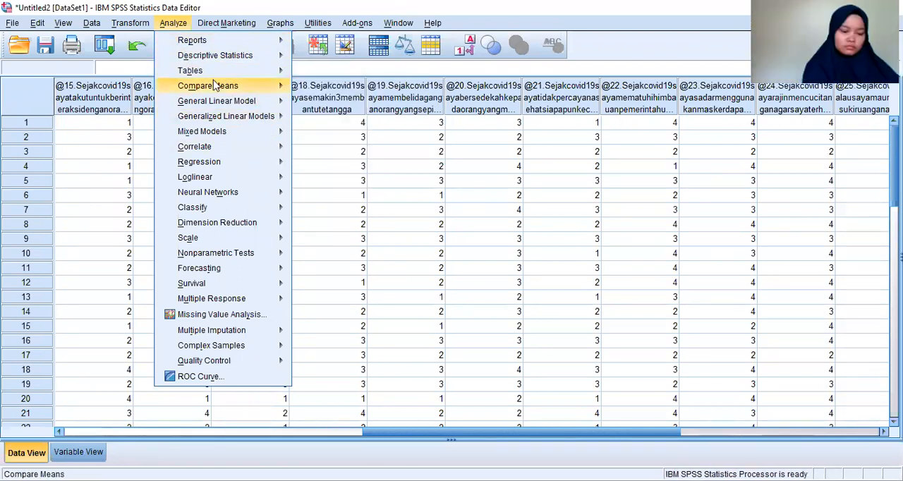
mouse_move(234, 241)
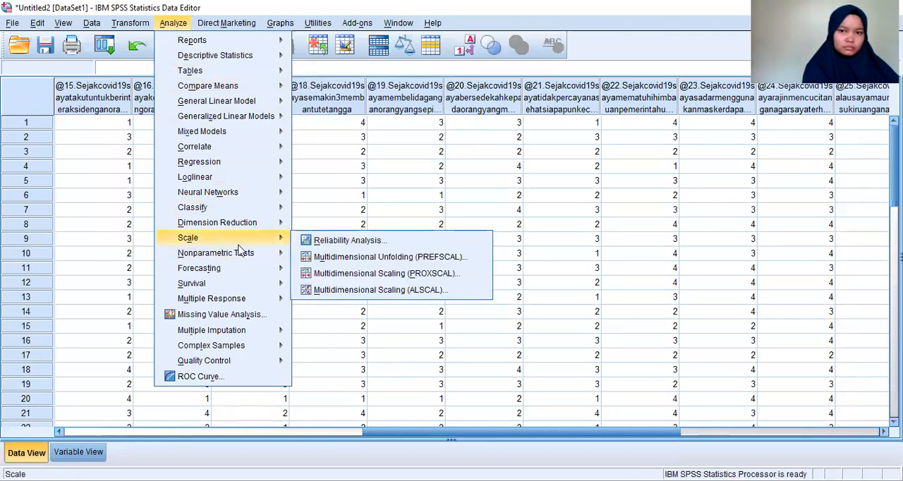
mouse_move(241, 256)
mouse_move(255, 273)
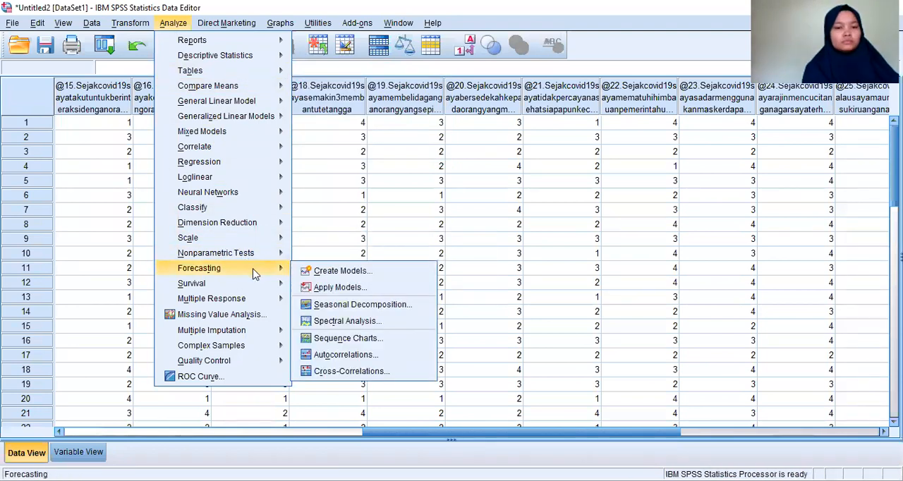
mouse_move(267, 301)
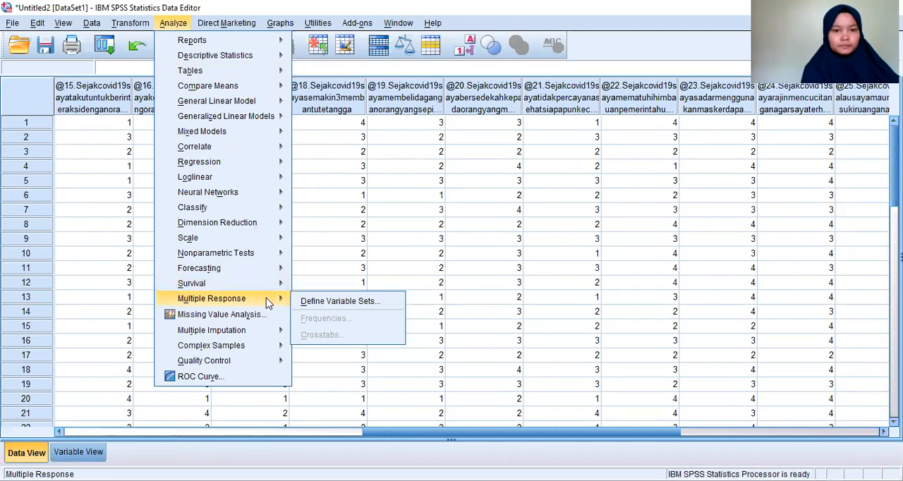
mouse_move(276, 330)
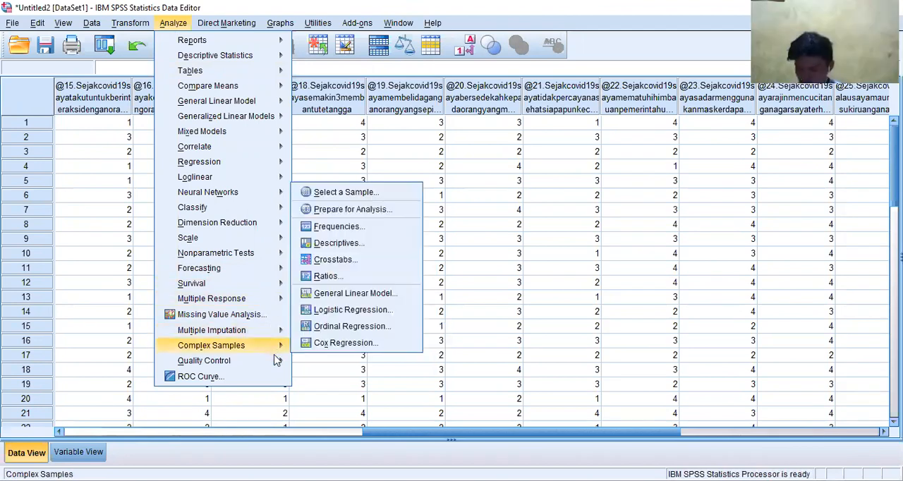
mouse_move(229, 28)
mouse_move(280, 23)
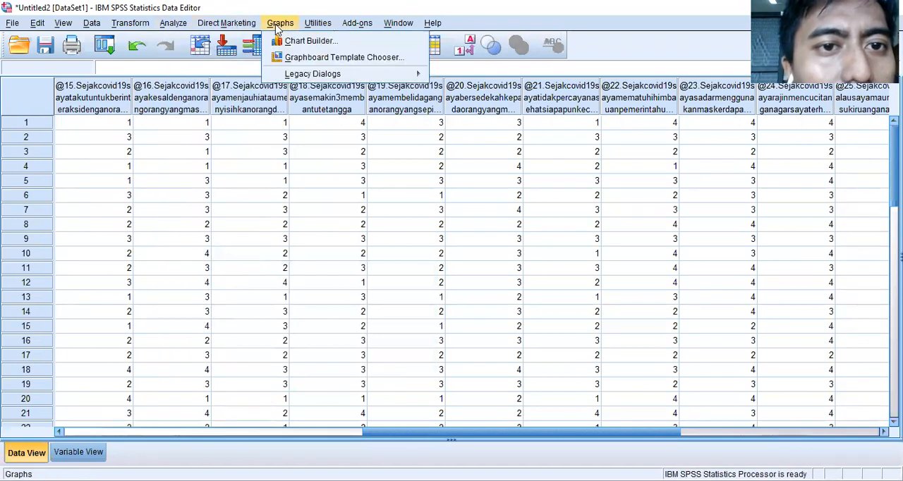
left_click(287, 40)
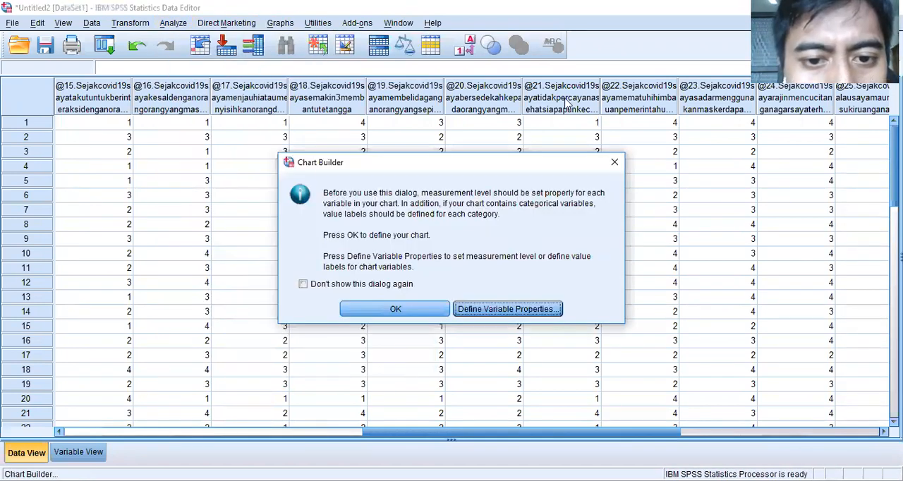
left_click(614, 165)
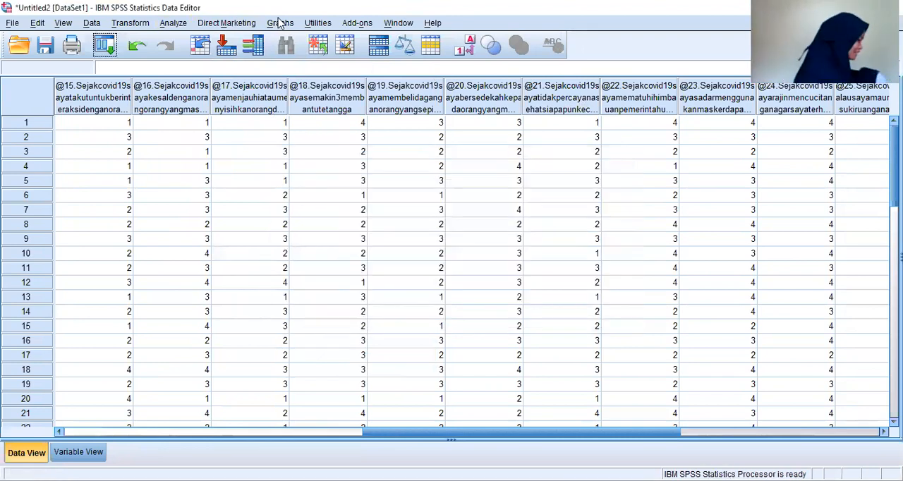
- Start defining a legacy Simple bar chart that uses summaries for groups of cases
left_click(280, 23)
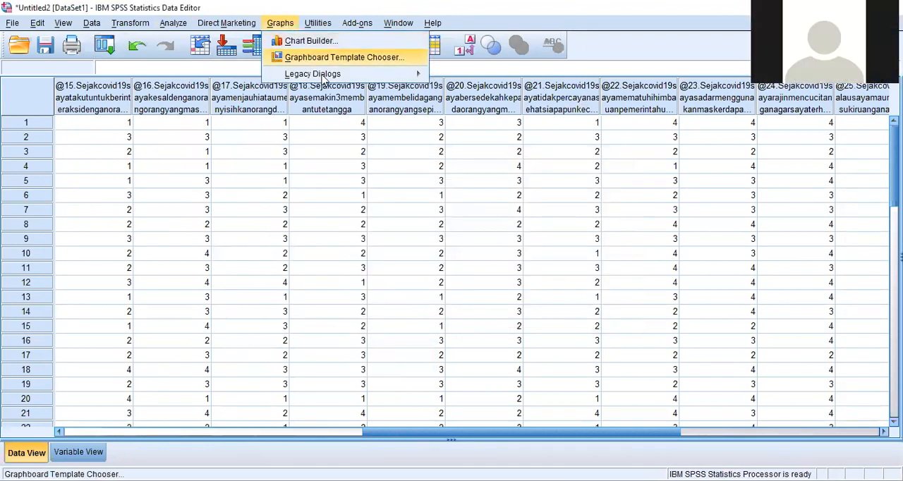
mouse_move(323, 78)
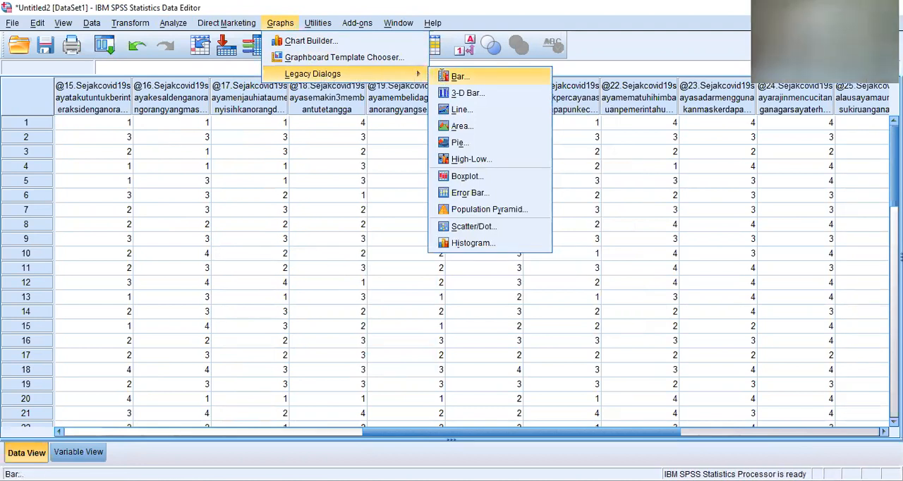
left_click(442, 78)
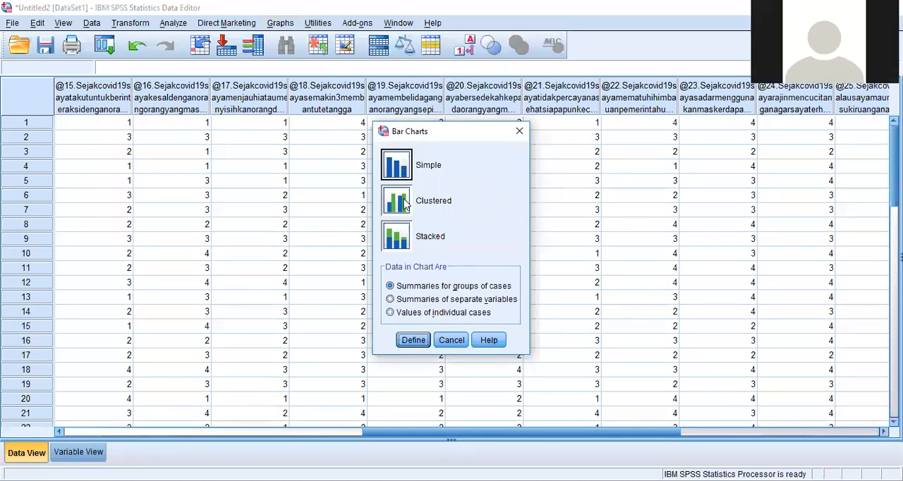
left_click(414, 341)
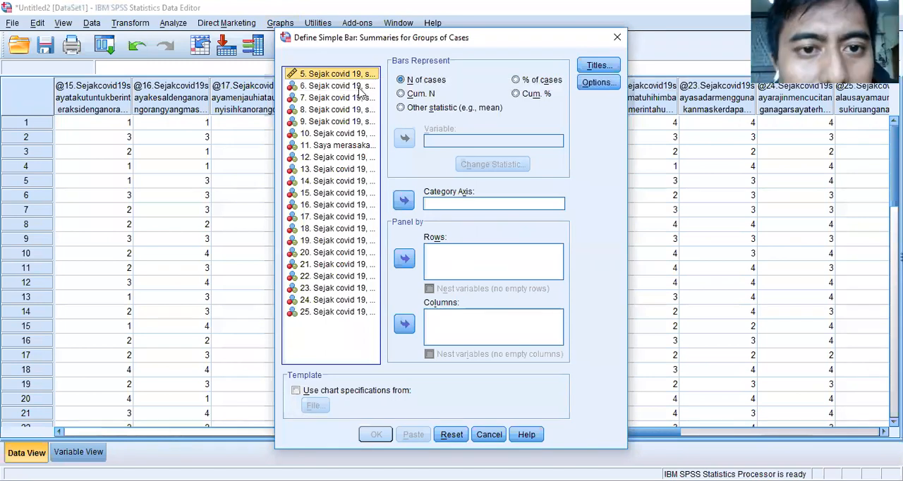
left_click(346, 92)
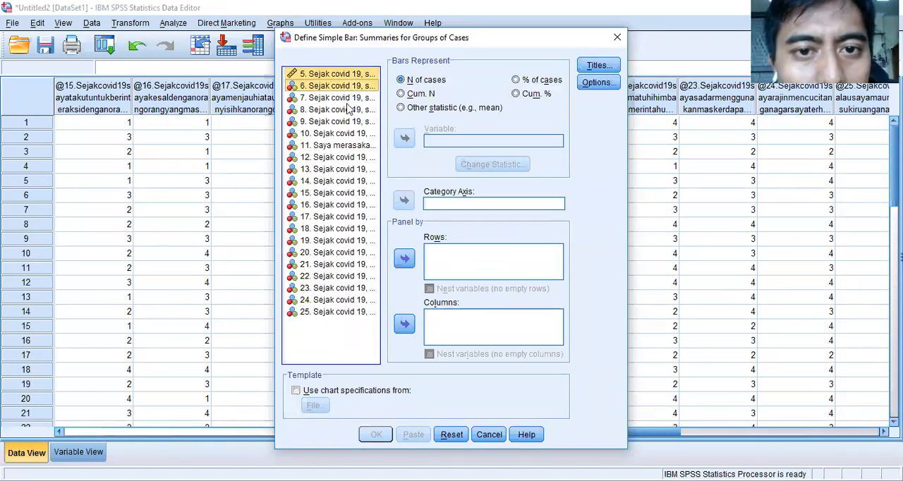
left_click(345, 102, "ctrl")
left_click(341, 112, "ctrl")
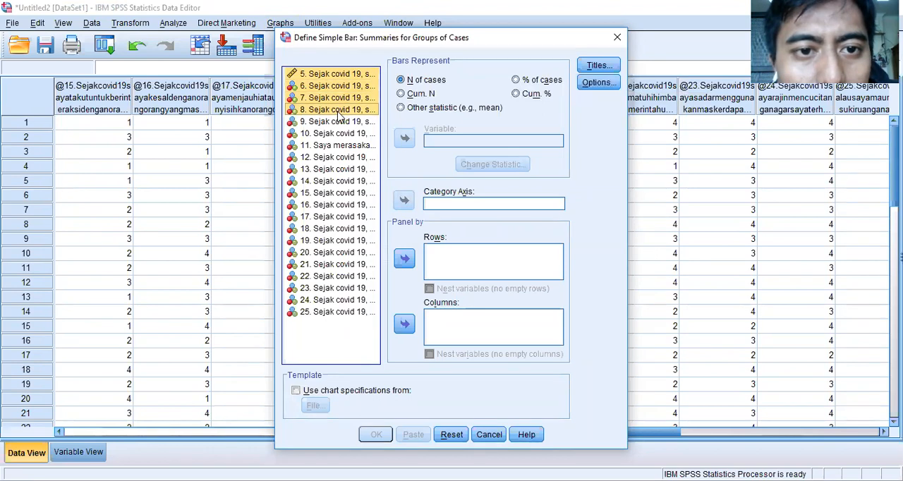
left_click(339, 123, "ctrl")
left_click(337, 134, "ctrl")
left_click(338, 145, "ctrl")
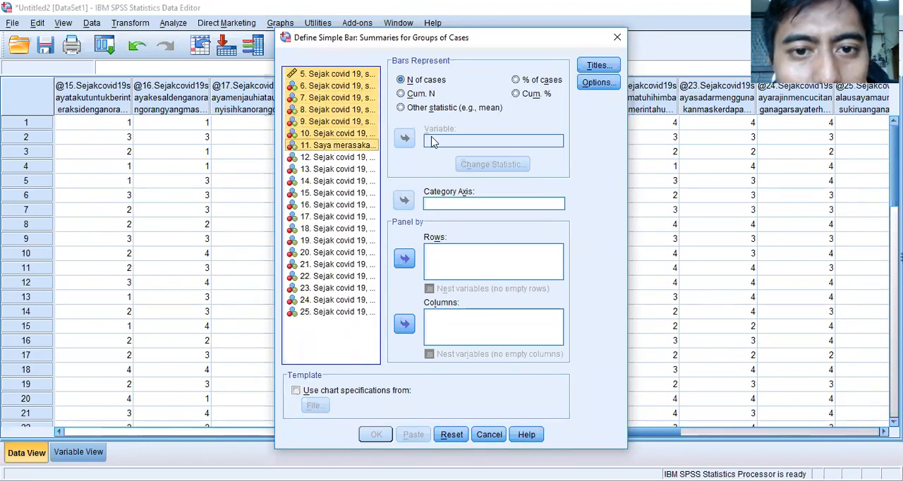
- Assign questions 5, 6, 7 and 8 as the row panel variables of the simple bar chart
left_click(357, 87)
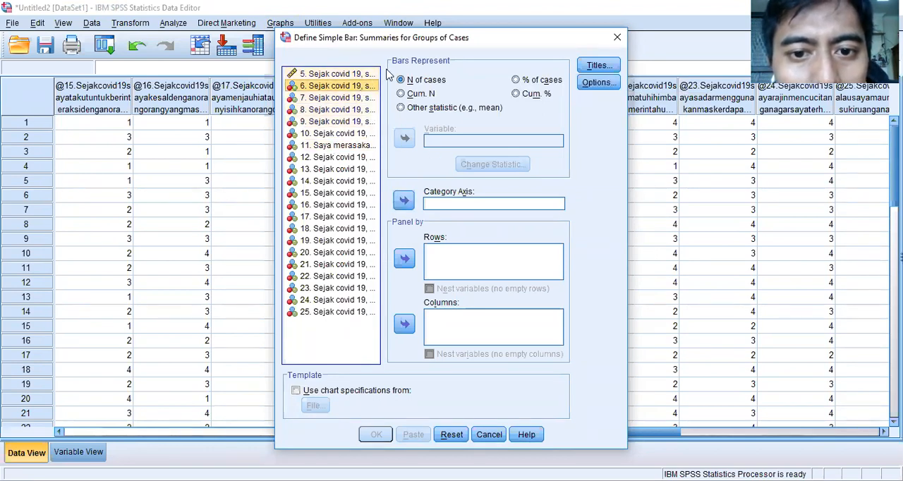
left_click(339, 75)
left_click_drag(338, 85, 345, 139)
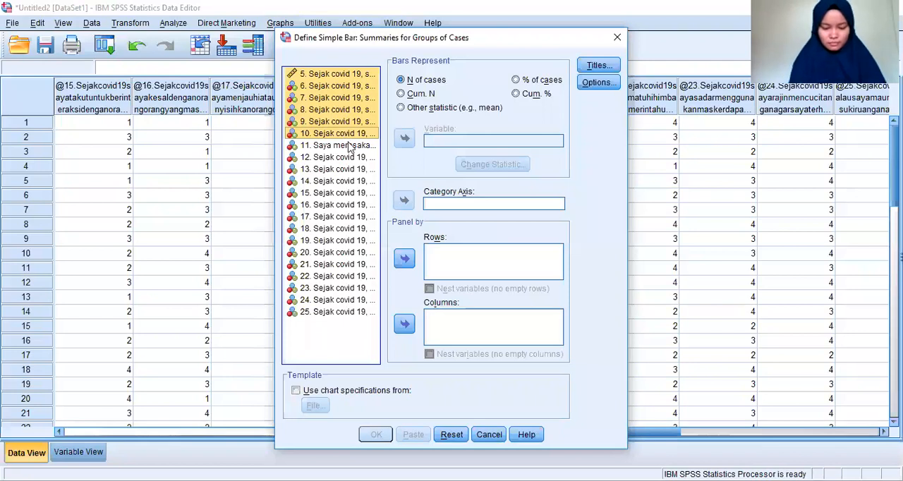
left_click(344, 110, "ctrl")
left_click(345, 113, "ctrl")
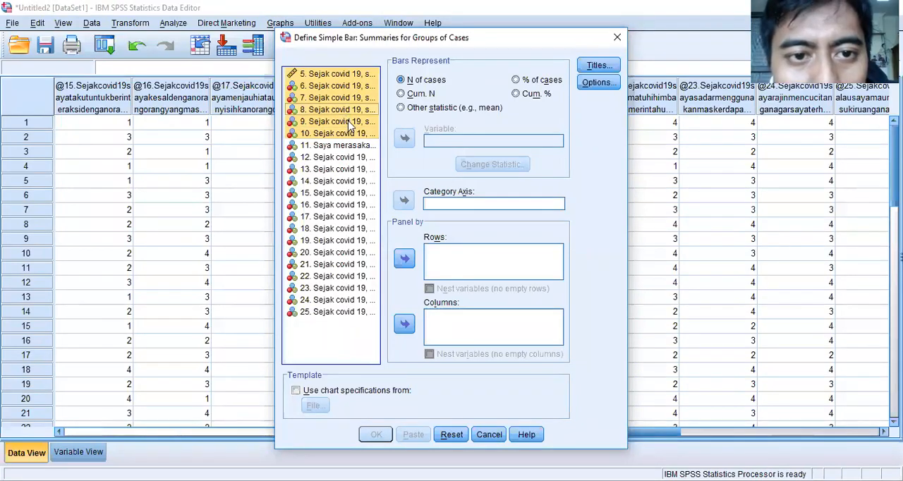
left_click(350, 123, "ctrl")
left_click(352, 133, "ctrl")
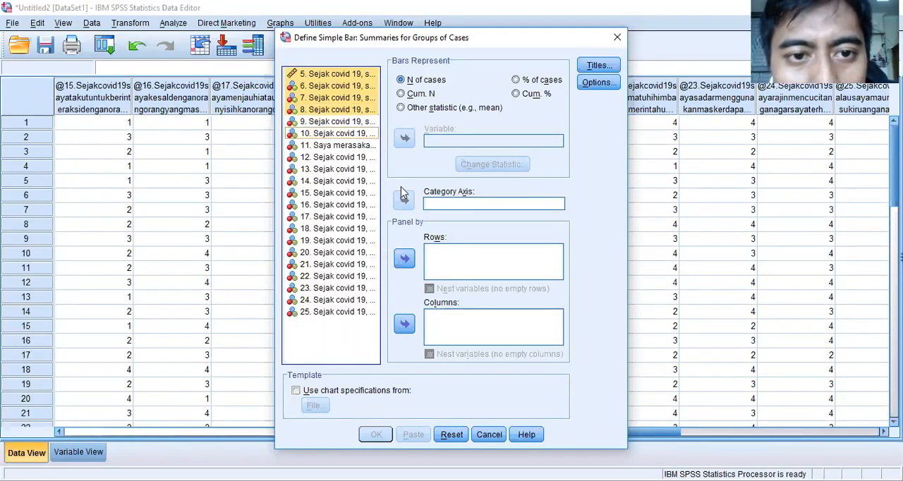
left_click(408, 261)
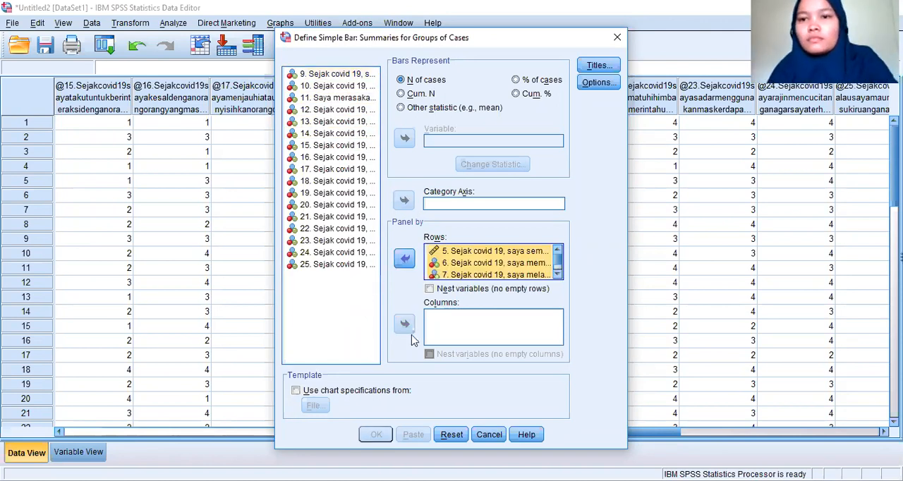